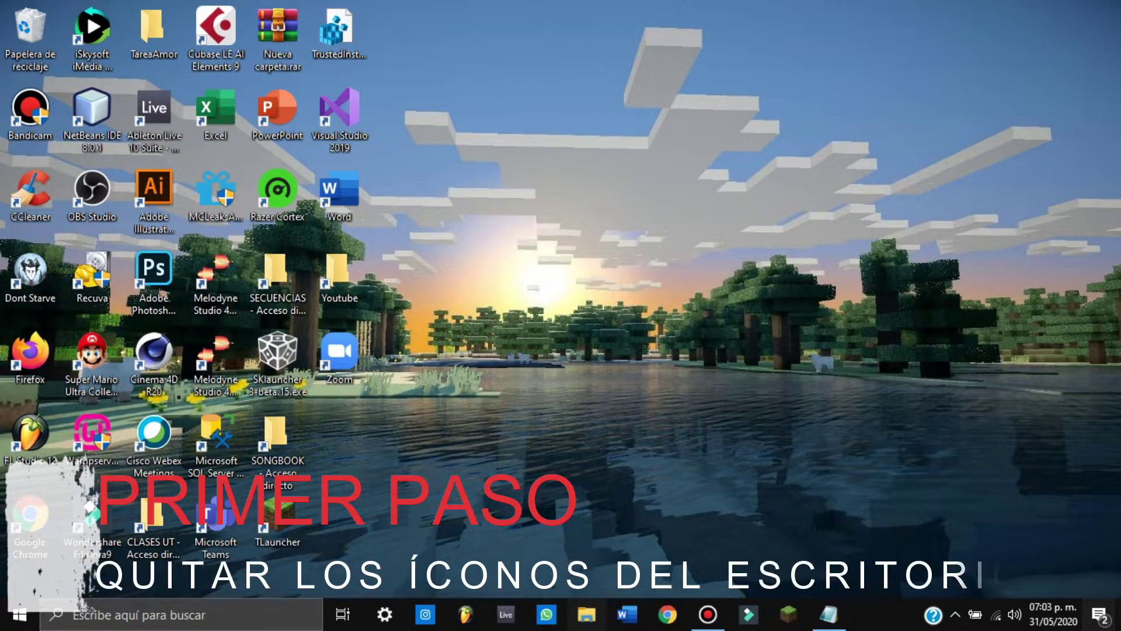
Step: Hide all the desktop icons by turning off "Mostrar iconos del escritorio"
{"action": "right_click", "coordinate": [565, 189]}
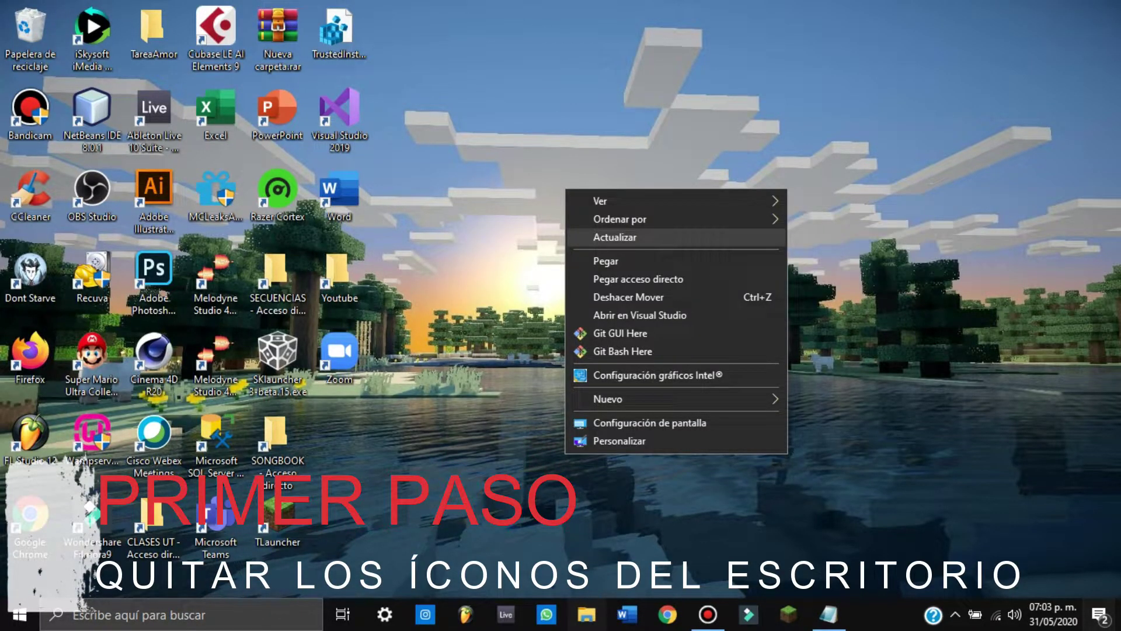
{"action": "mouse_move", "coordinate": [600, 200]}
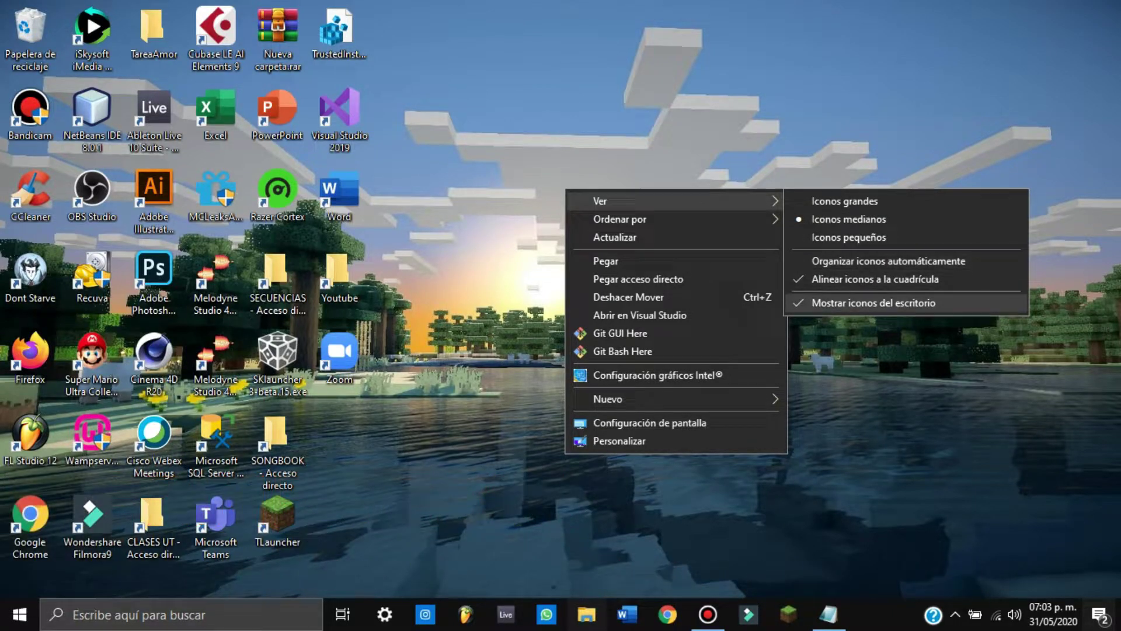
{"action": "left_click", "coordinate": [873, 303]}
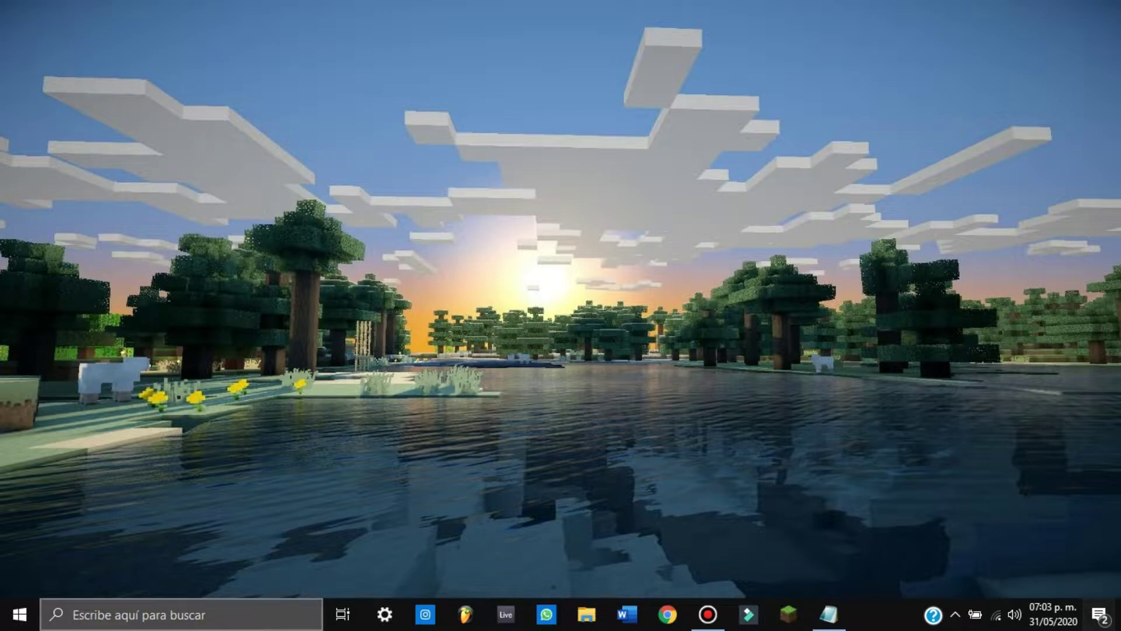
Step: Search Windows for "pan" and open the Panel de control
{"action": "left_click", "coordinate": [175, 614]}
{"action": "type", "text": "pa"}
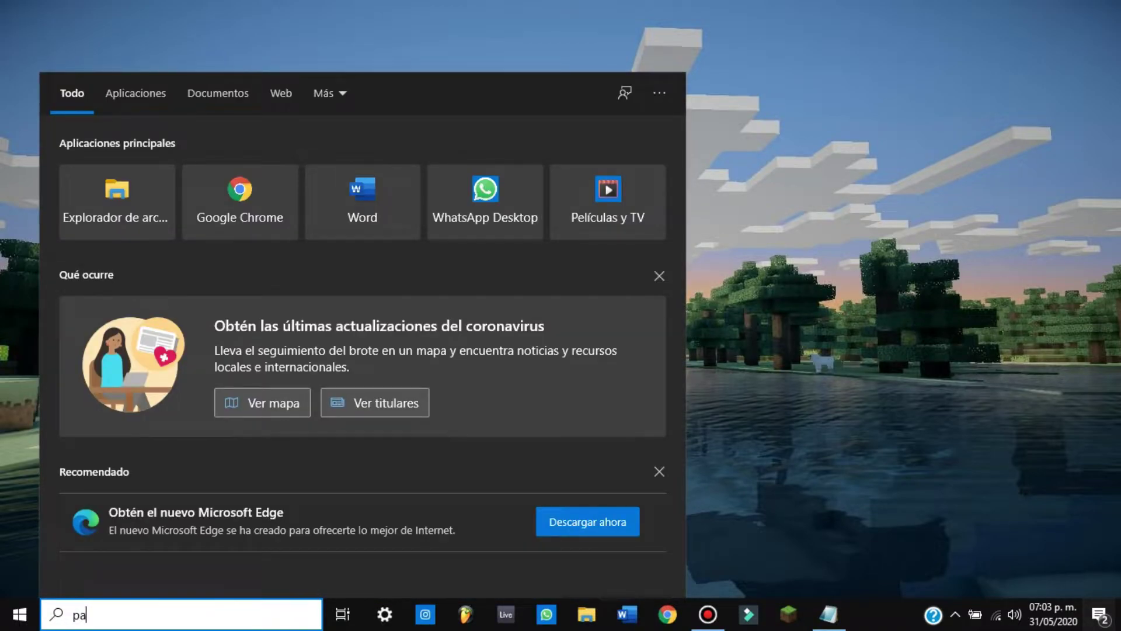
{"action": "type", "text": "n"}
{"action": "key", "text": "Return"}
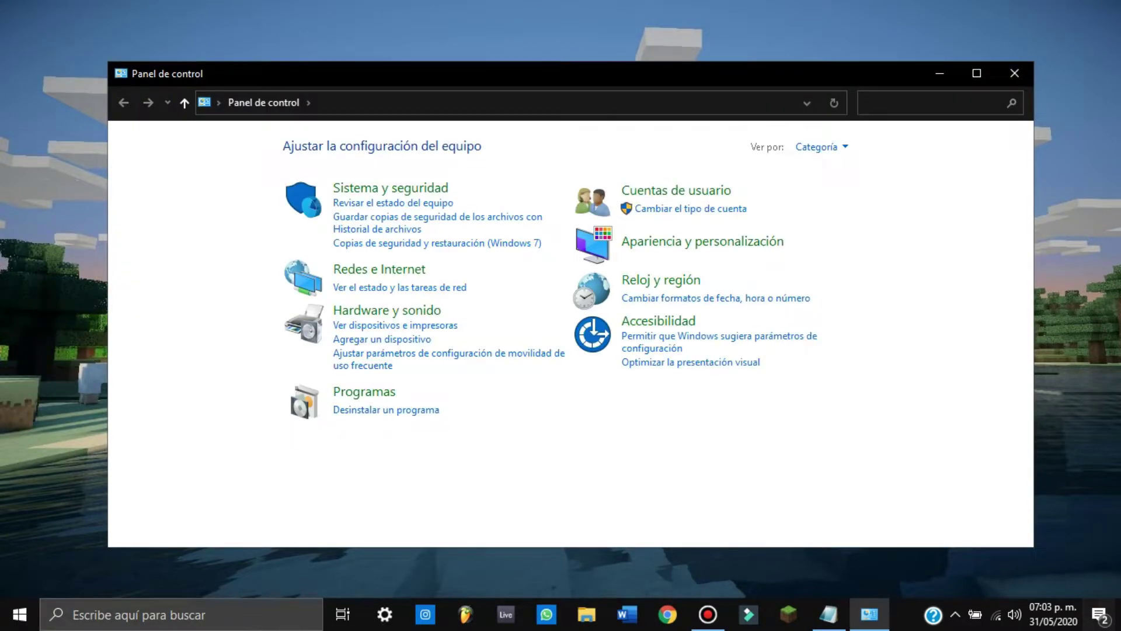
Step: Open the Sistema page under Sistema y seguridad and maximize its window
{"action": "left_click", "coordinate": [390, 187]}
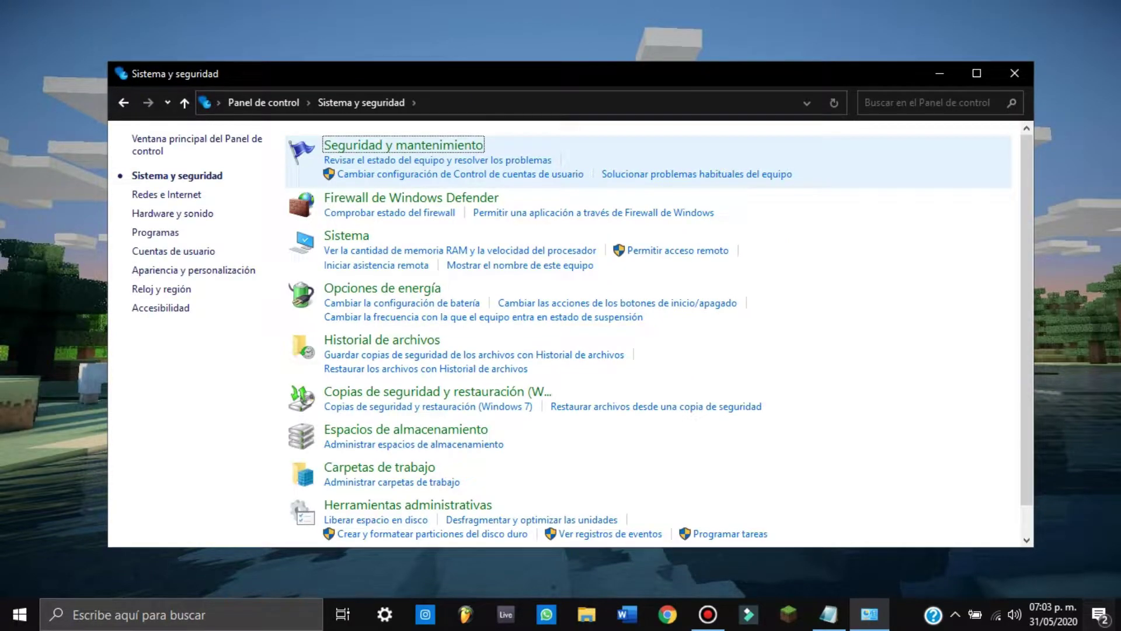
{"action": "key", "text": "Down"}
{"action": "key", "text": "Down"}
{"action": "key", "text": "Return"}
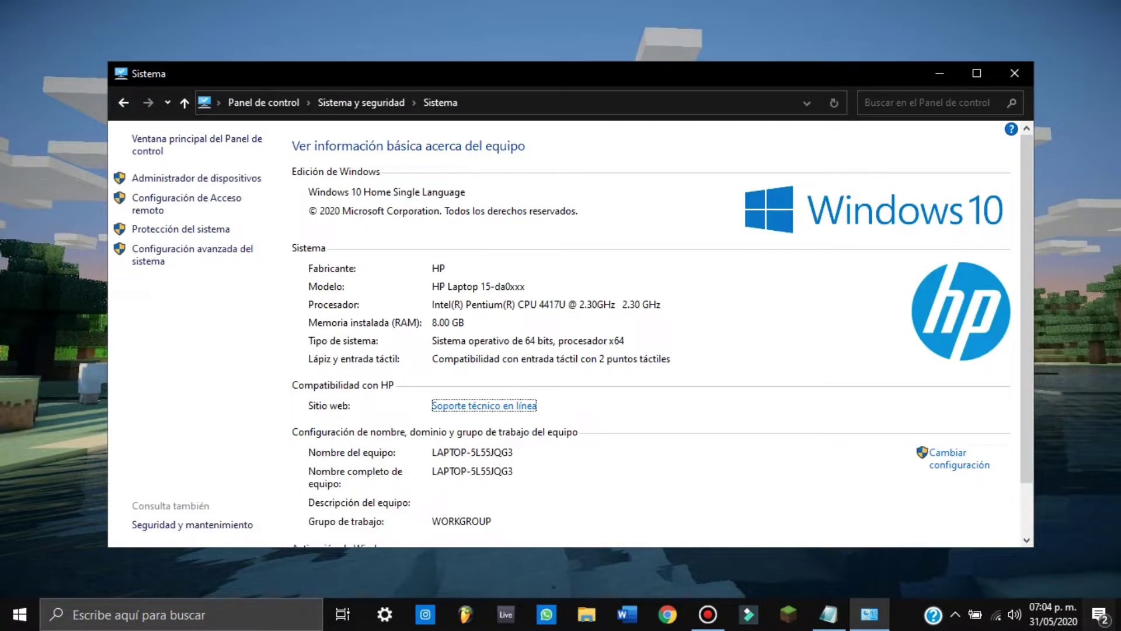
{"action": "scroll", "coordinate": [662, 334], "scroll_direction": "down", "scroll_amount": 2}
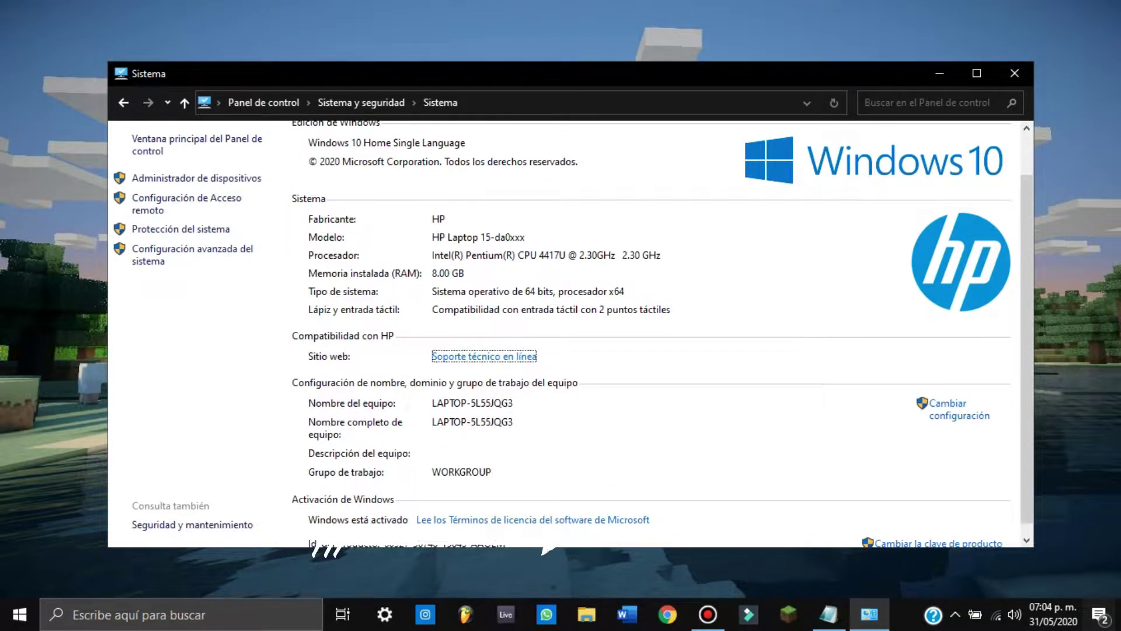
{"action": "scroll", "coordinate": [652, 336], "scroll_direction": "up", "scroll_amount": 1}
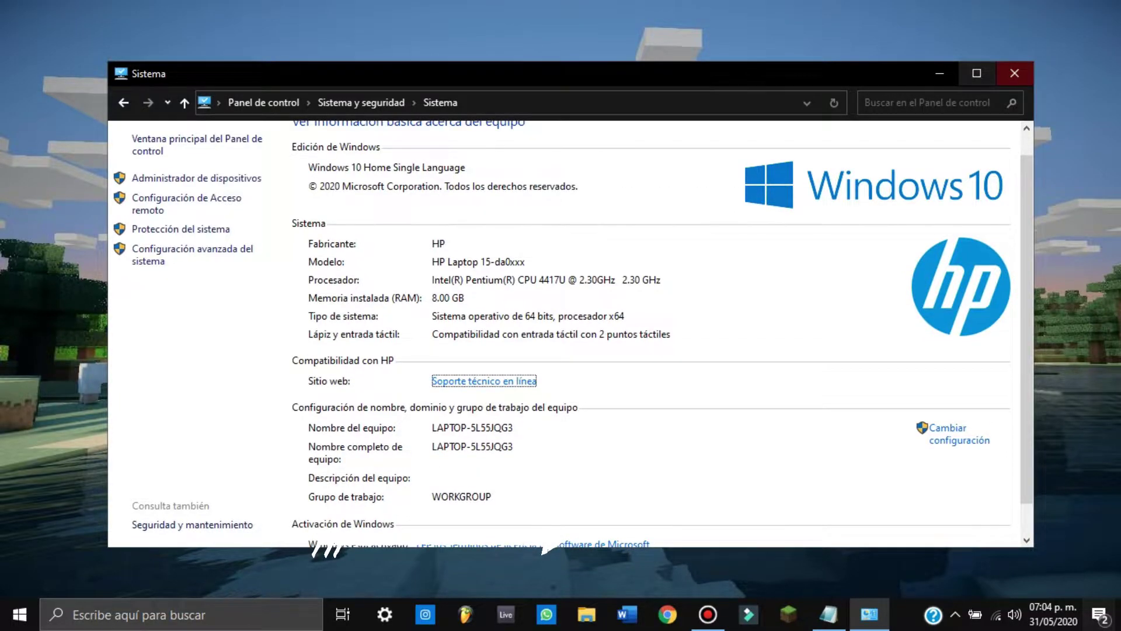
{"action": "key", "text": "super+Up"}
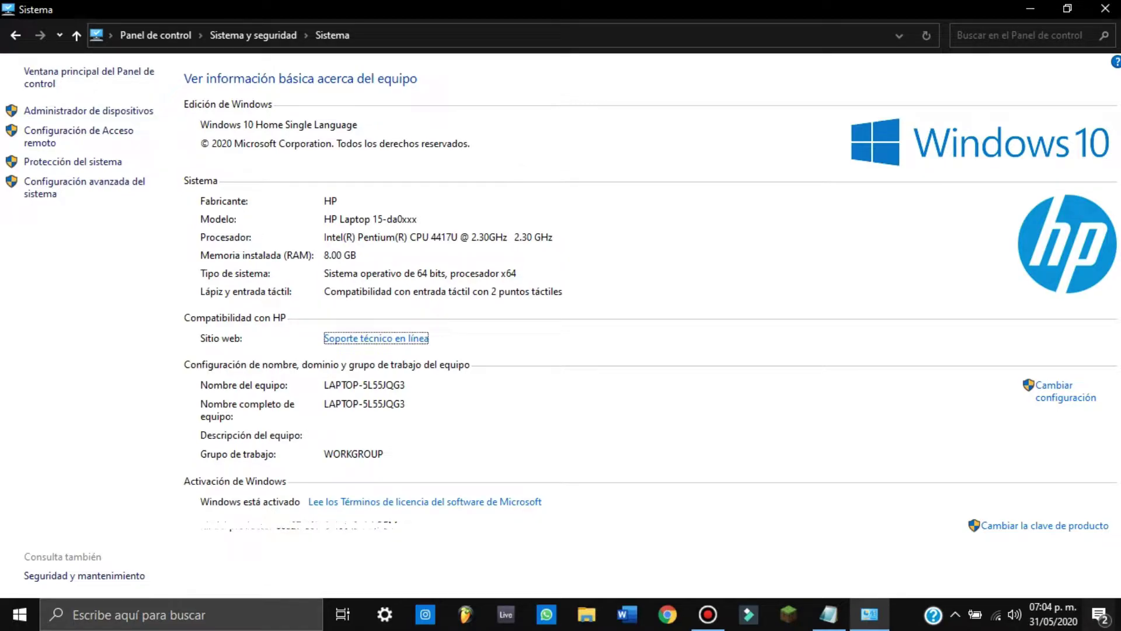
Step: In the advanced system performance options, choose best performance, enable only the "Mostrar vistas en miniatura en lugar de iconos" visual effect, and apply it
{"action": "left_click", "coordinate": [84, 182]}
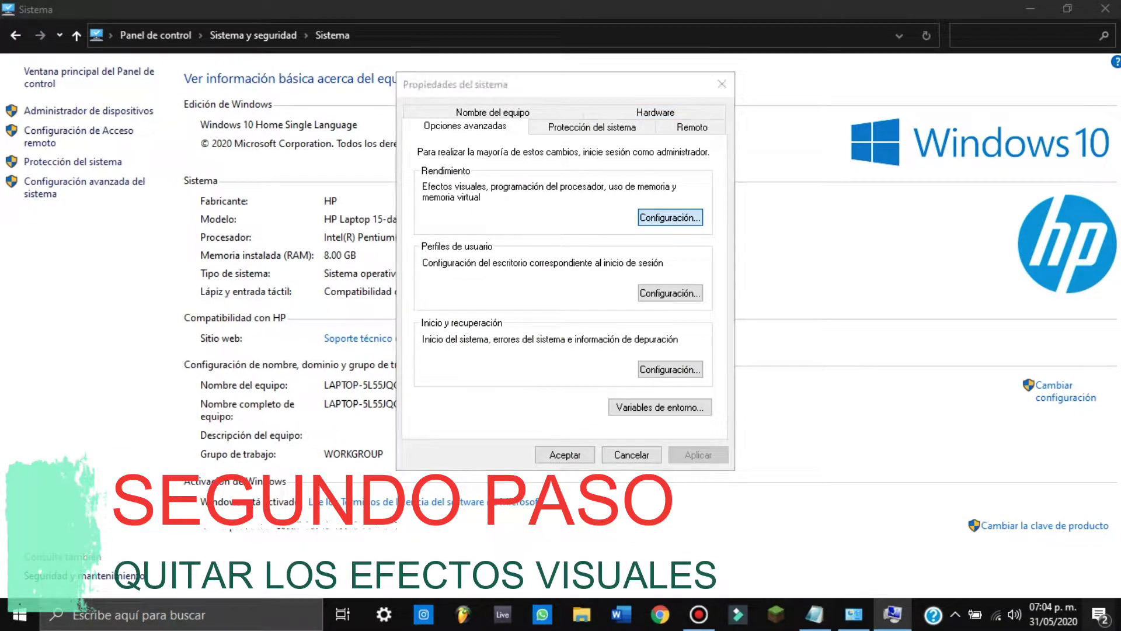
{"action": "key", "text": "Return"}
{"action": "left_click", "coordinate": [448, 204]}
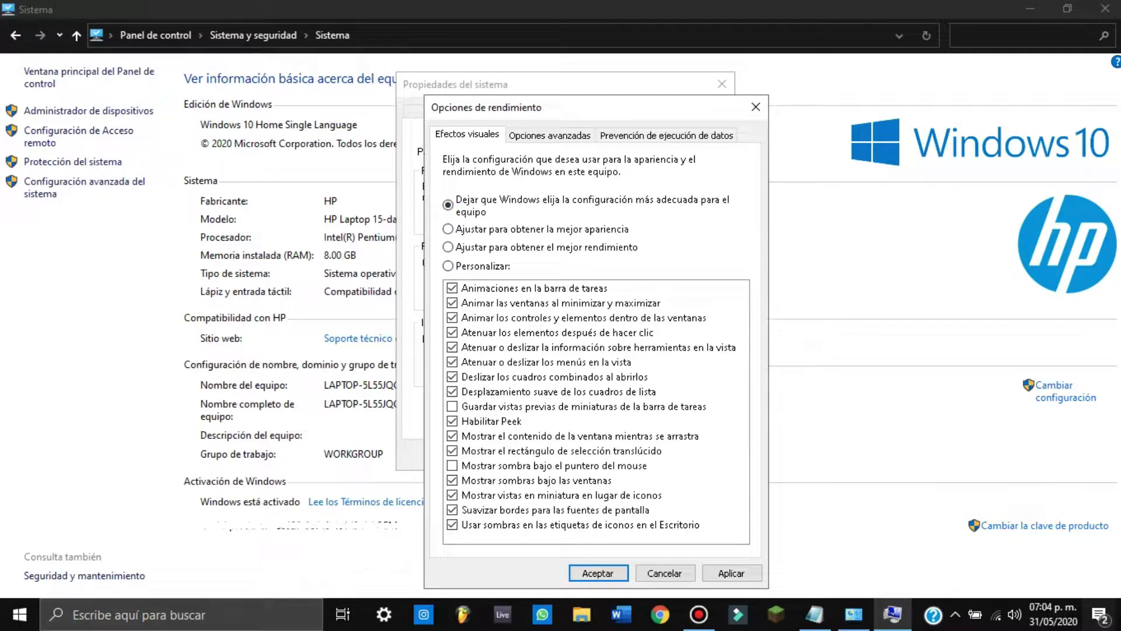
{"action": "left_click", "coordinate": [448, 229]}
{"action": "left_click", "coordinate": [447, 266]}
{"action": "left_click", "coordinate": [448, 247]}
{"action": "left_click", "coordinate": [452, 495]}
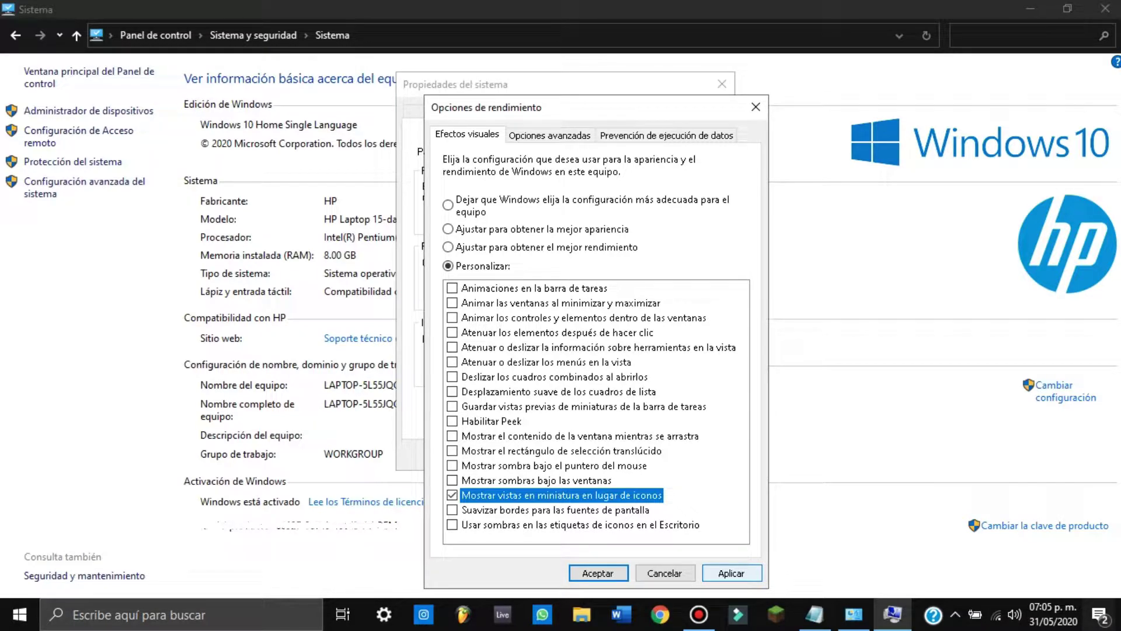
{"action": "left_click", "coordinate": [732, 573]}
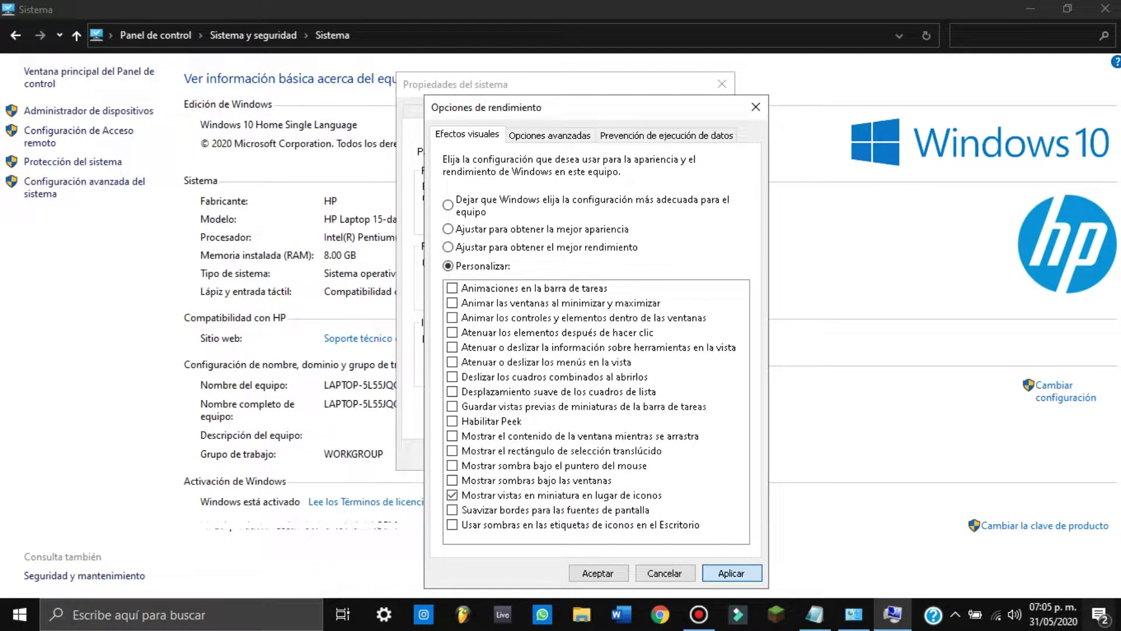
{"action": "key", "text": "Return"}
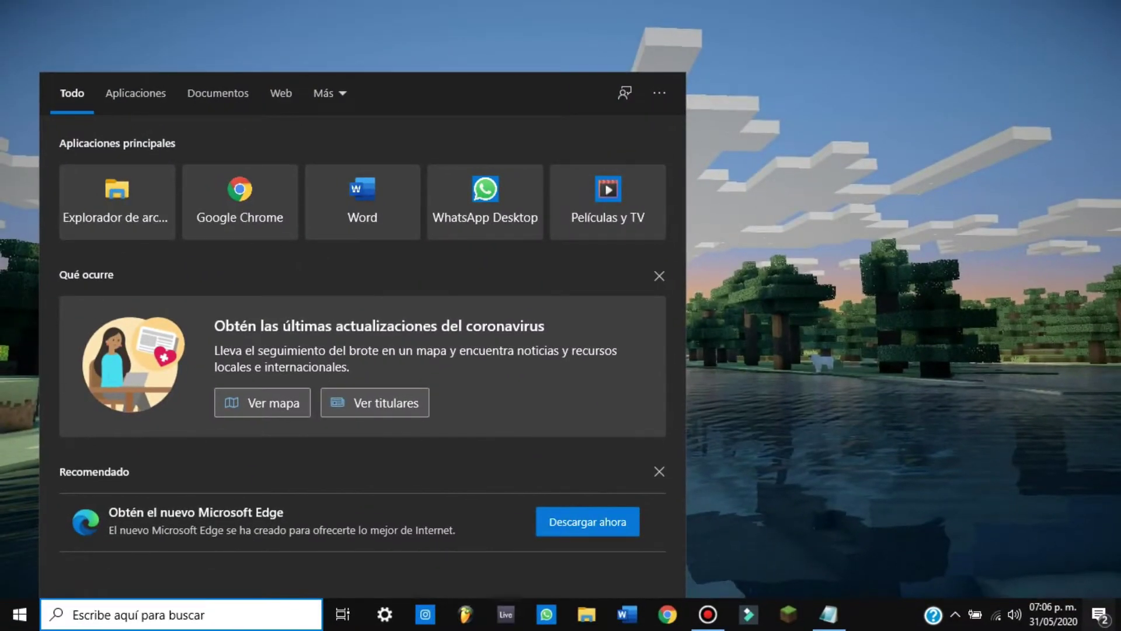
Step: Open Windows Configuración, search it for "personaliza", and go to "Temas y configuración relacionada"
{"action": "type", "text": "con"}
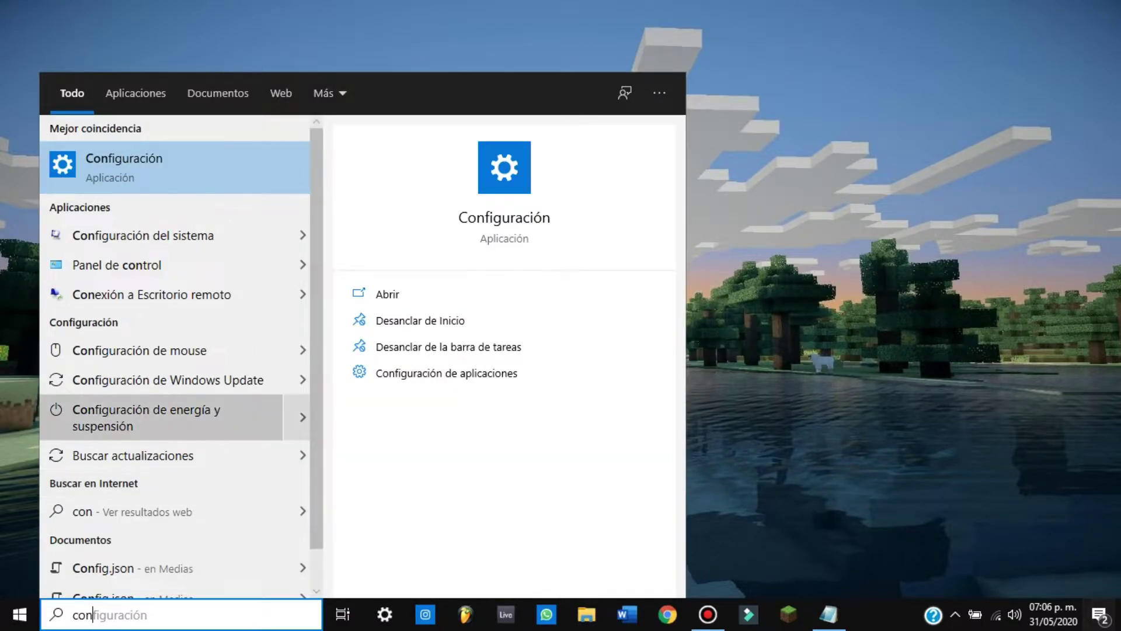
{"action": "key", "text": "Return"}
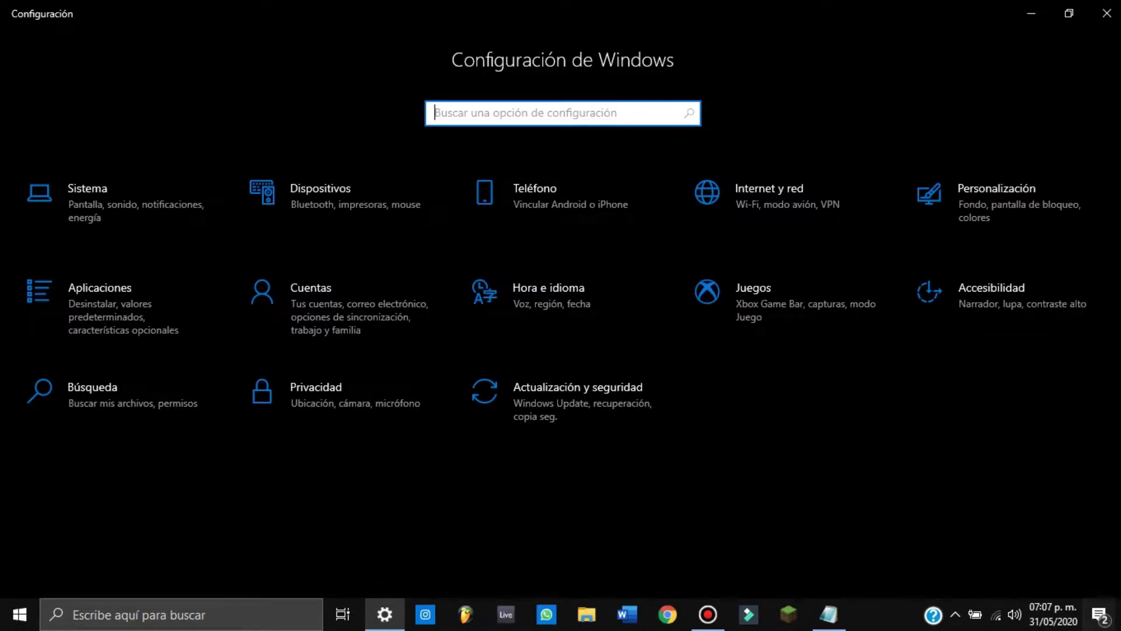
{"action": "type", "text": "personaliza"}
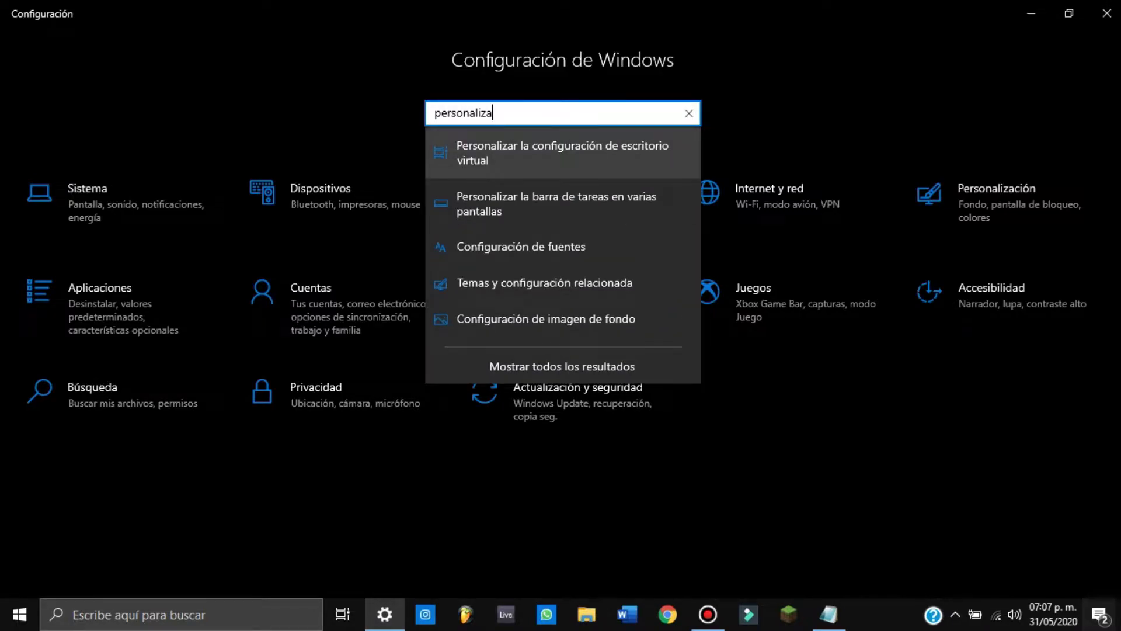
{"action": "key", "text": "Down"}
{"action": "key", "text": "Down"}
{"action": "key", "text": "Down"}
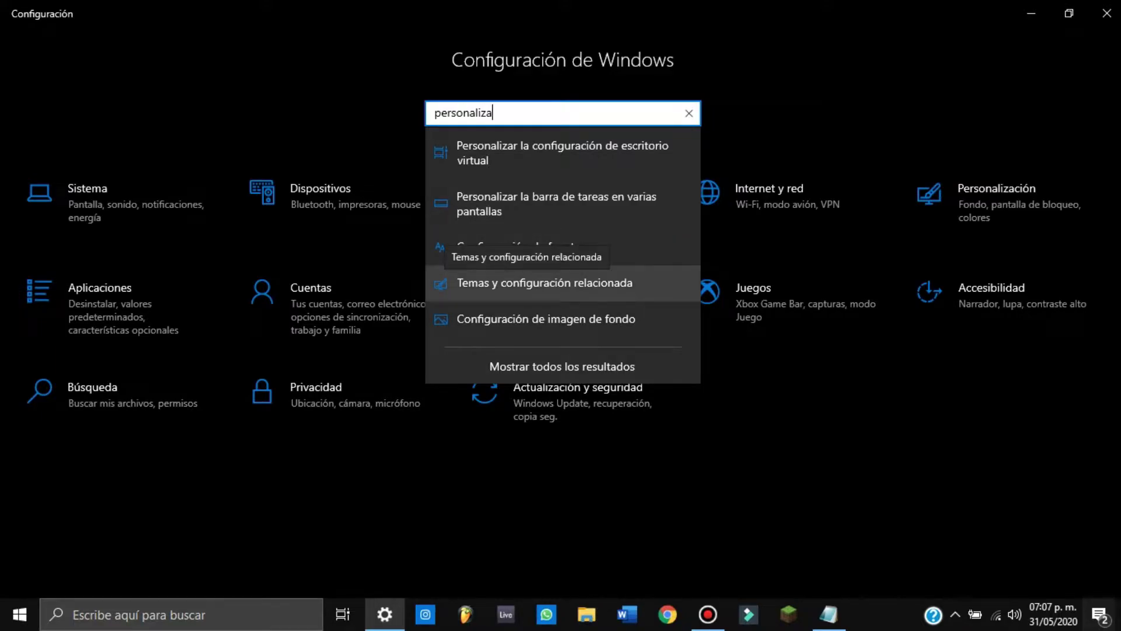
{"action": "key", "text": "Return"}
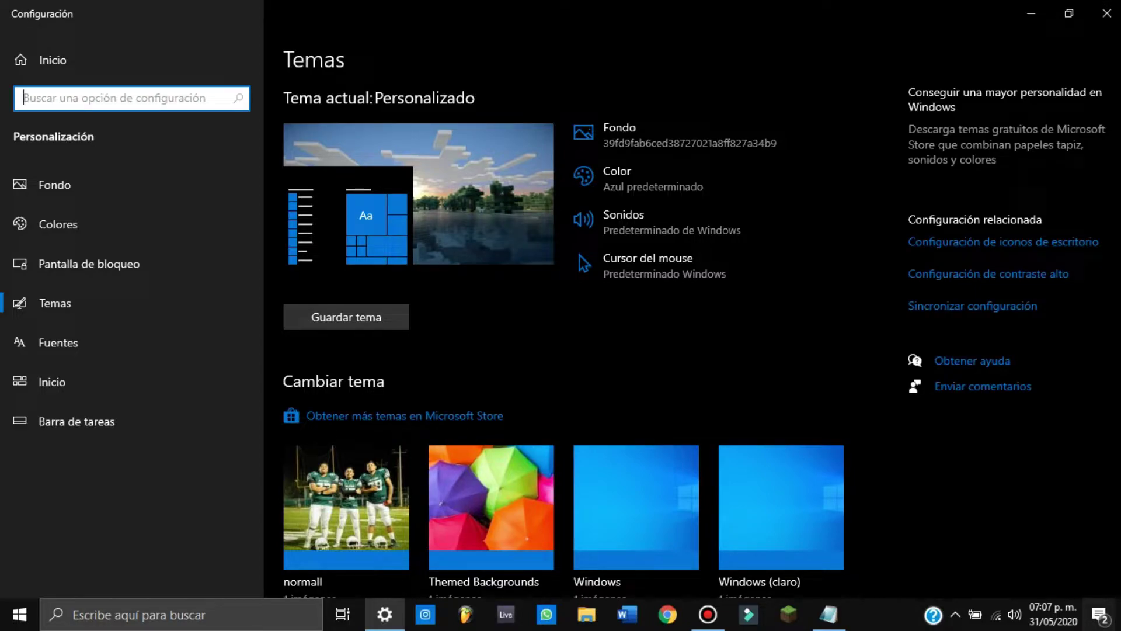
Step: Go to the Colores personalization settings and toggle "Efectos de transparencia" on and back off
{"action": "scroll", "coordinate": [695, 339], "scroll_direction": "down", "scroll_amount": 5}
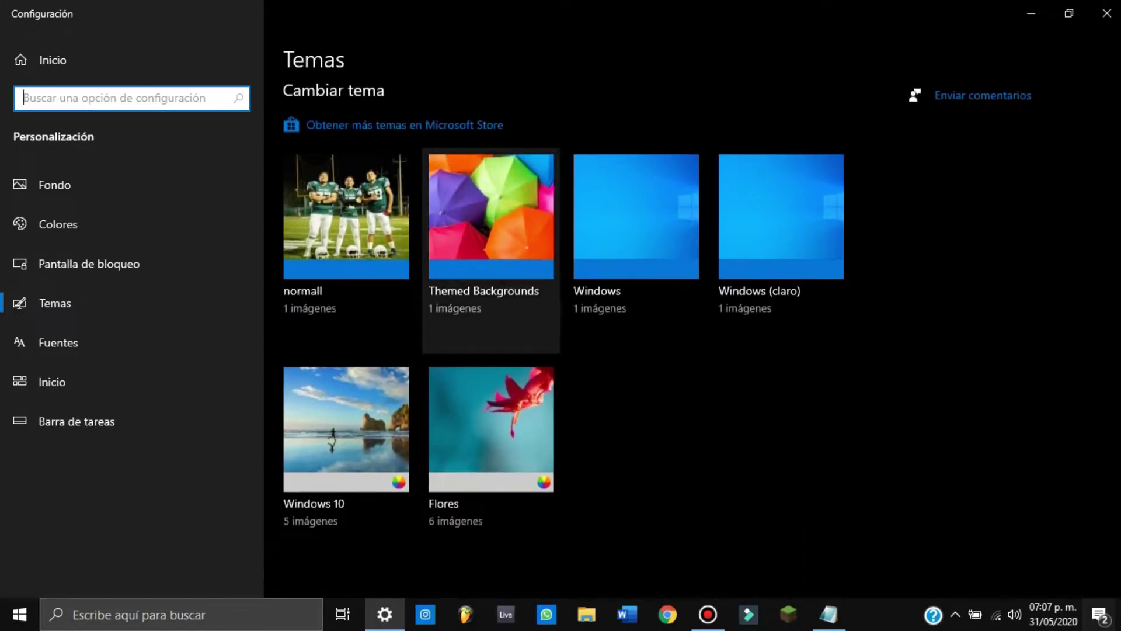
{"action": "scroll", "coordinate": [579, 255], "scroll_direction": "up", "scroll_amount": 5}
{"action": "scroll", "coordinate": [579, 254], "scroll_direction": "down", "scroll_amount": 6}
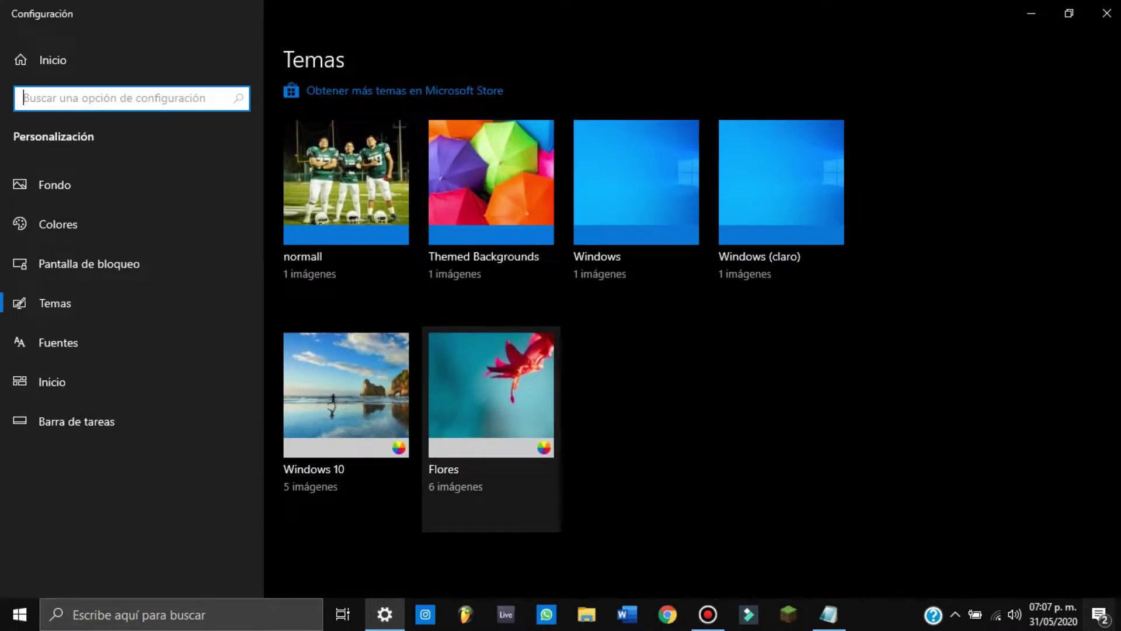
{"action": "scroll", "coordinate": [491, 427], "scroll_direction": "up", "scroll_amount": 5}
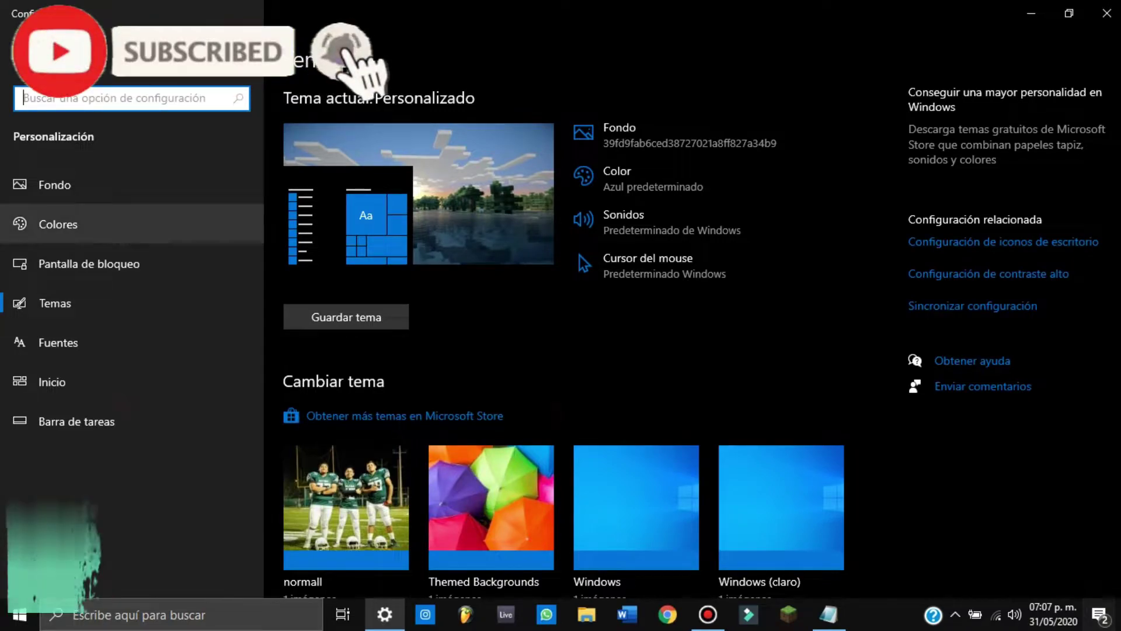
{"action": "left_click", "coordinate": [58, 224]}
{"action": "scroll", "coordinate": [409, 292], "scroll_direction": "down", "scroll_amount": 3}
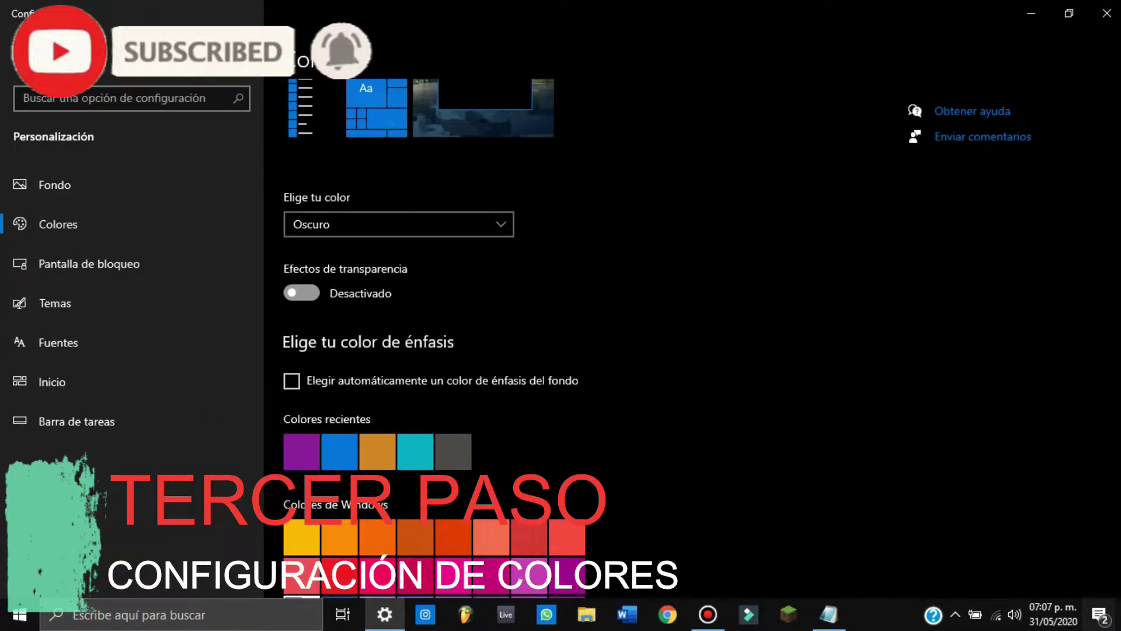
{"action": "left_click", "coordinate": [301, 293]}
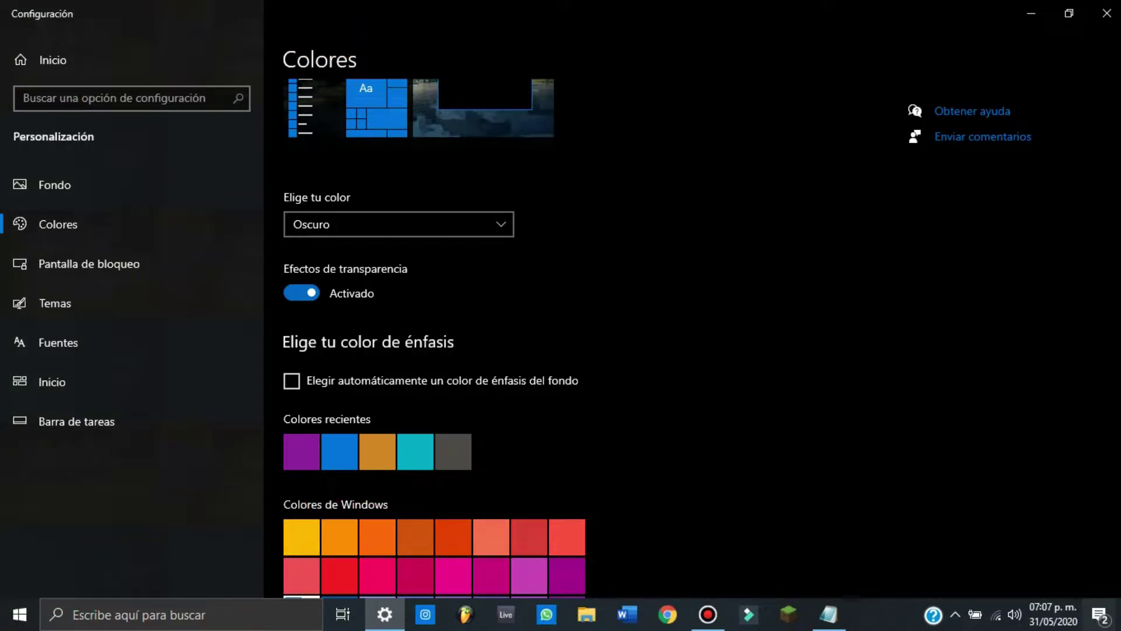
{"action": "left_click", "coordinate": [301, 292]}
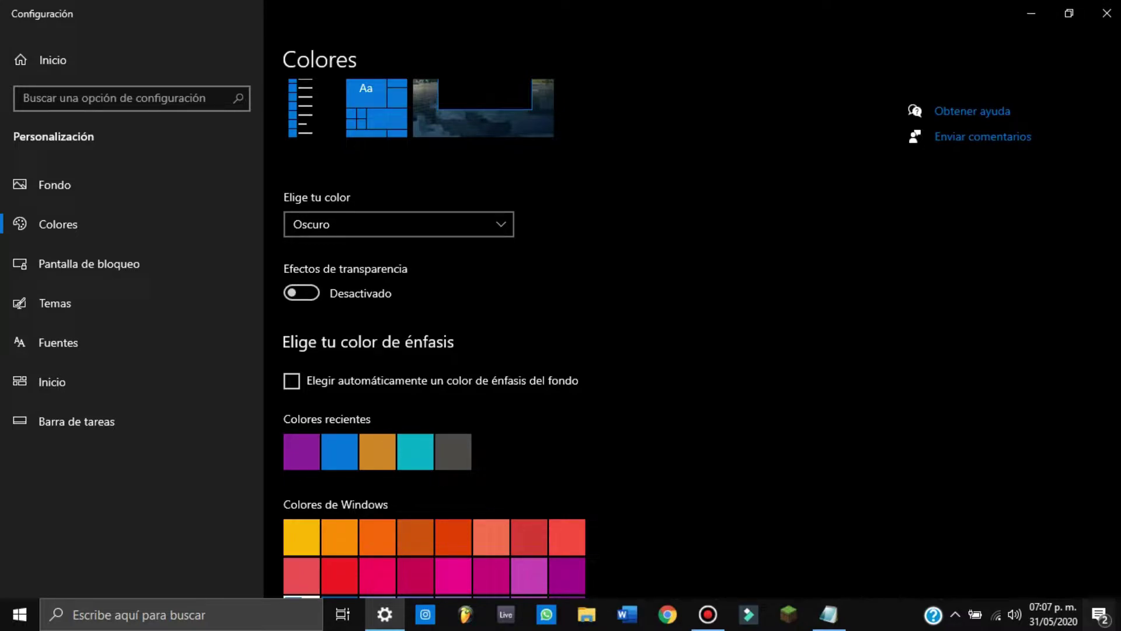
Step: Examine the color mode choices and the accent color options on the Colores page, keeping Oscuro
{"action": "left_click", "coordinate": [398, 224]}
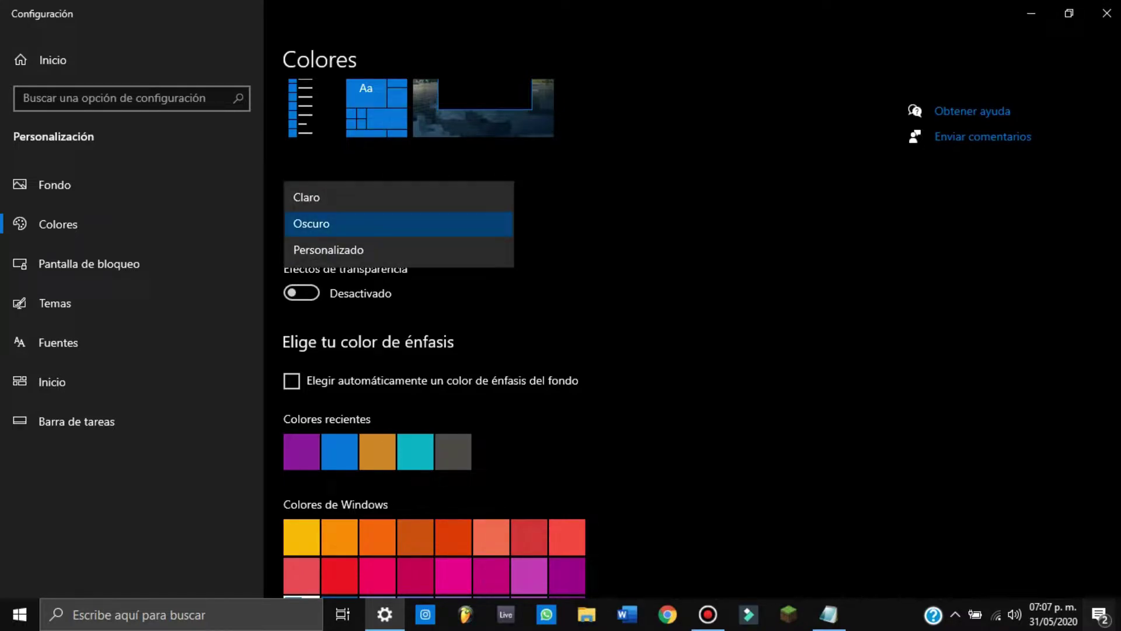
{"action": "key", "text": "Escape"}
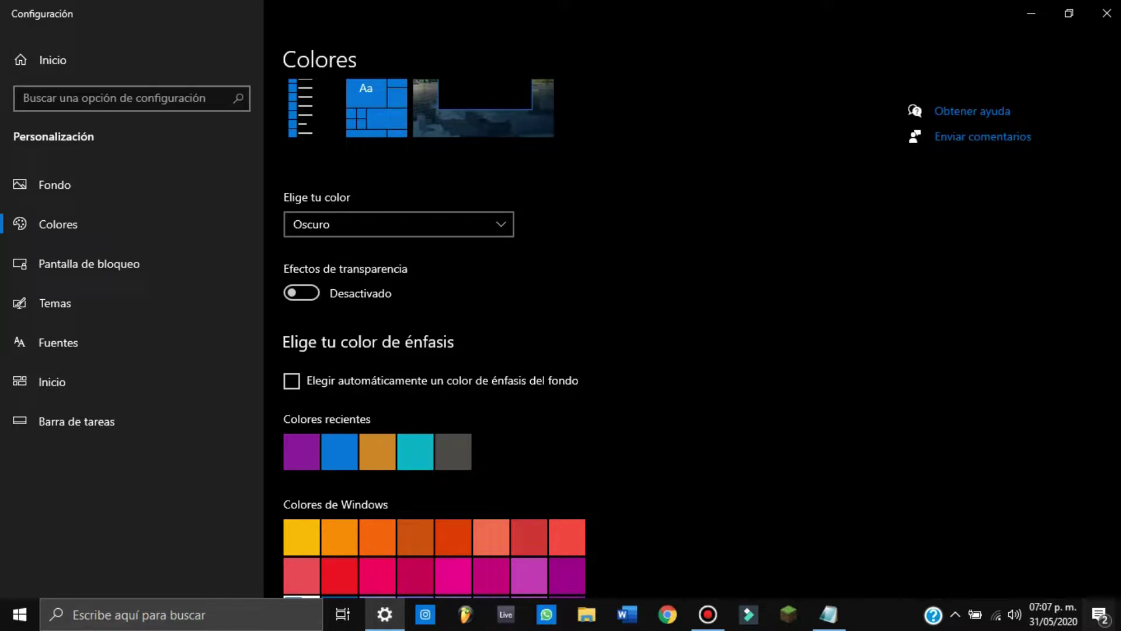
{"action": "scroll", "coordinate": [657, 337], "scroll_direction": "down", "scroll_amount": 1}
{"action": "scroll", "coordinate": [453, 374], "scroll_direction": "down", "scroll_amount": 6}
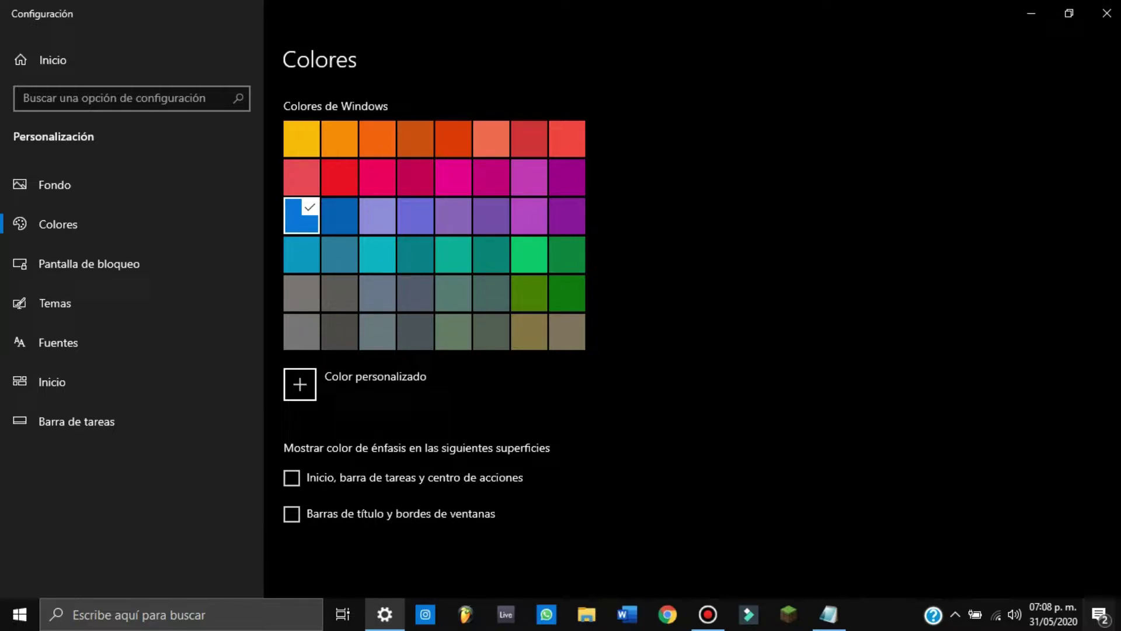
{"action": "scroll", "coordinate": [434, 327], "scroll_direction": "up", "scroll_amount": 8}
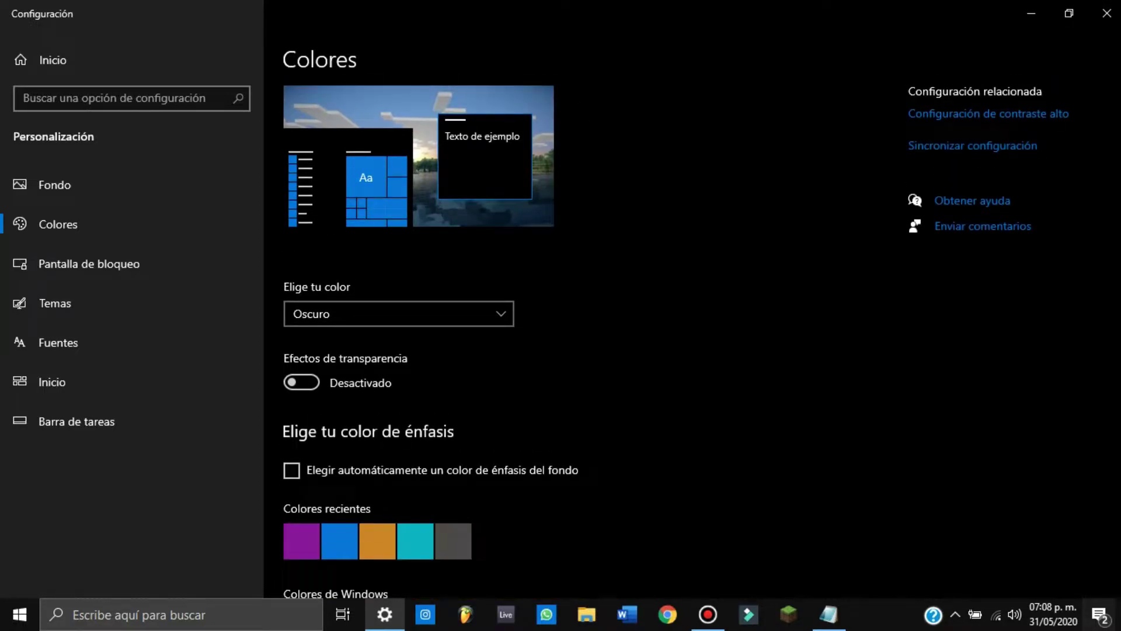
Step: Open the Pantalla de bloqueo settings and examine the background, app status and sign-in screen options
{"action": "left_click", "coordinate": [89, 263]}
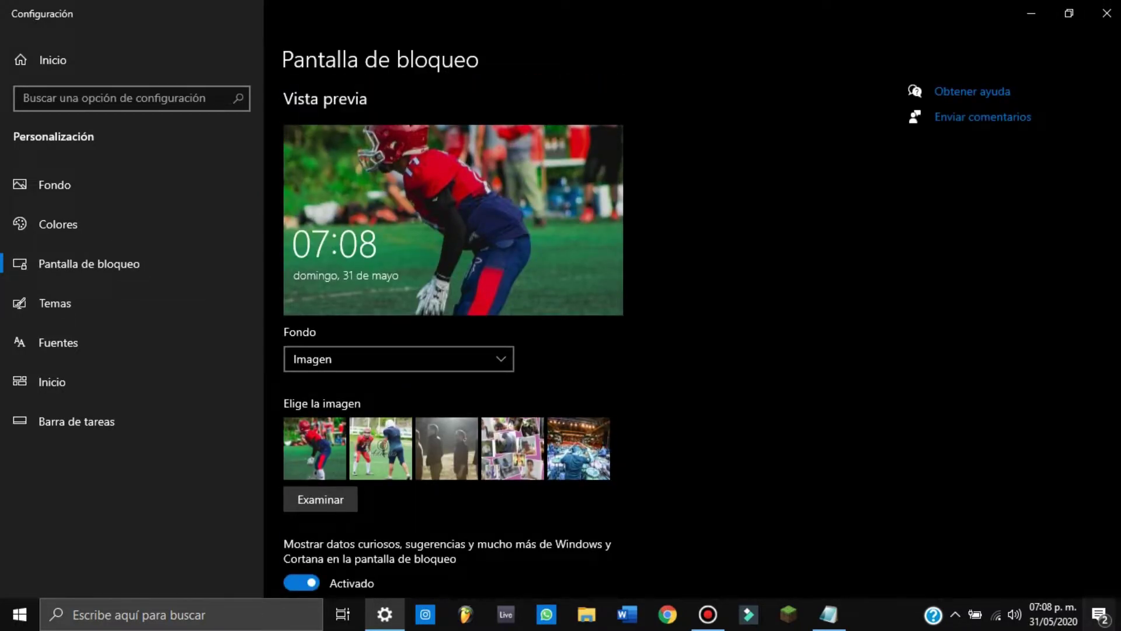
{"action": "scroll", "coordinate": [657, 335], "scroll_direction": "down", "scroll_amount": 2}
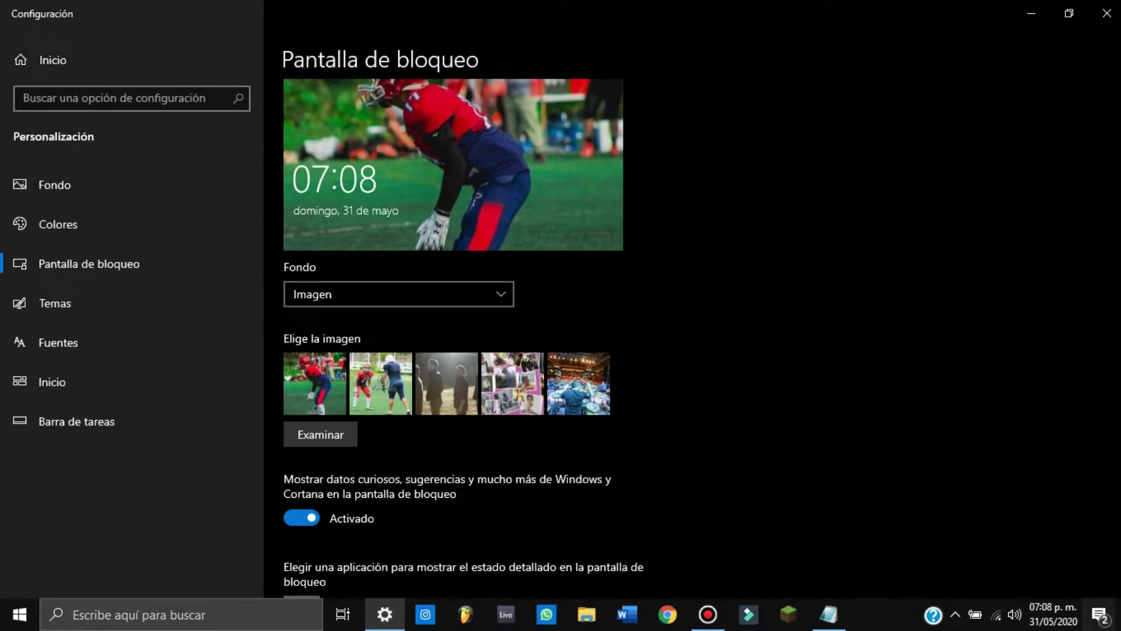
{"action": "scroll", "coordinate": [657, 335], "scroll_direction": "up", "scroll_amount": 2}
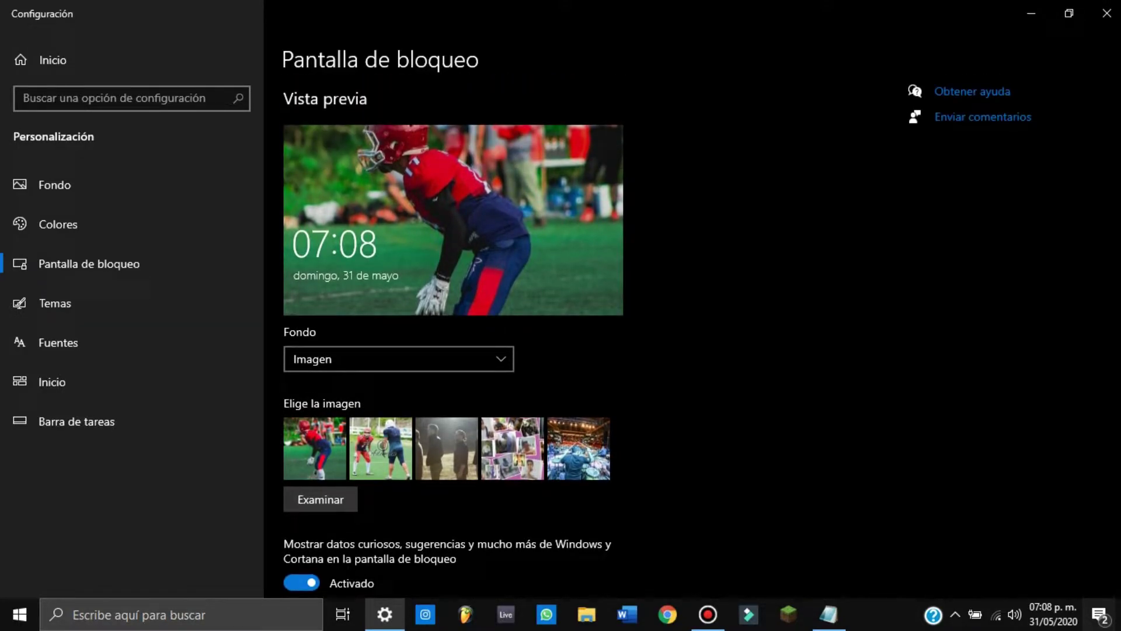
{"action": "scroll", "coordinate": [657, 334], "scroll_direction": "down", "scroll_amount": 6}
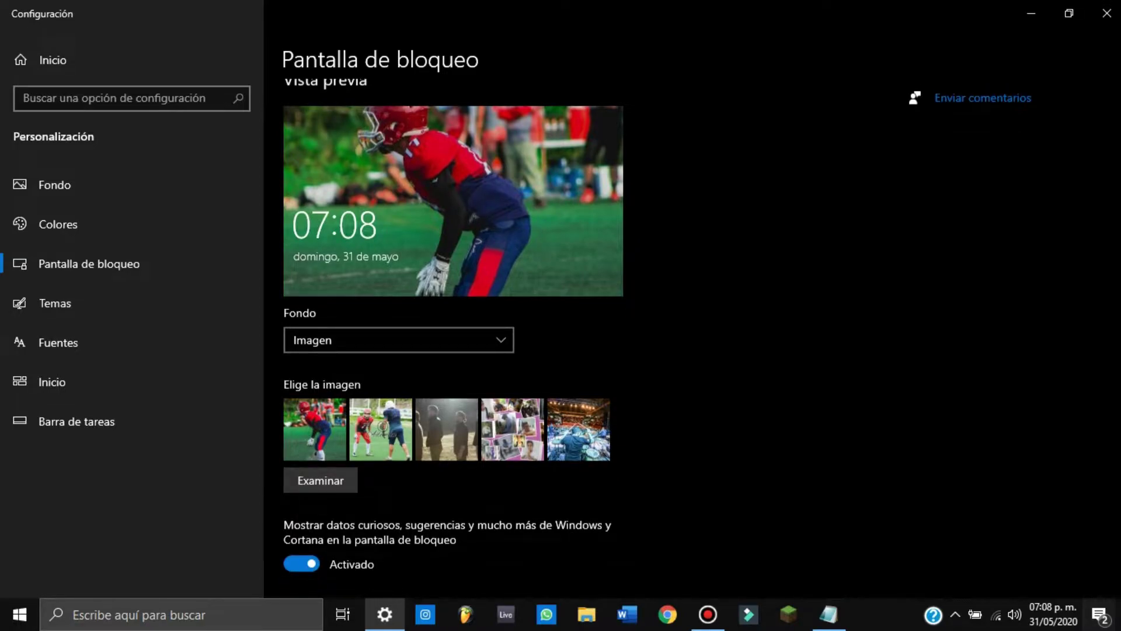
{"action": "scroll", "coordinate": [656, 335], "scroll_direction": "down", "scroll_amount": 3}
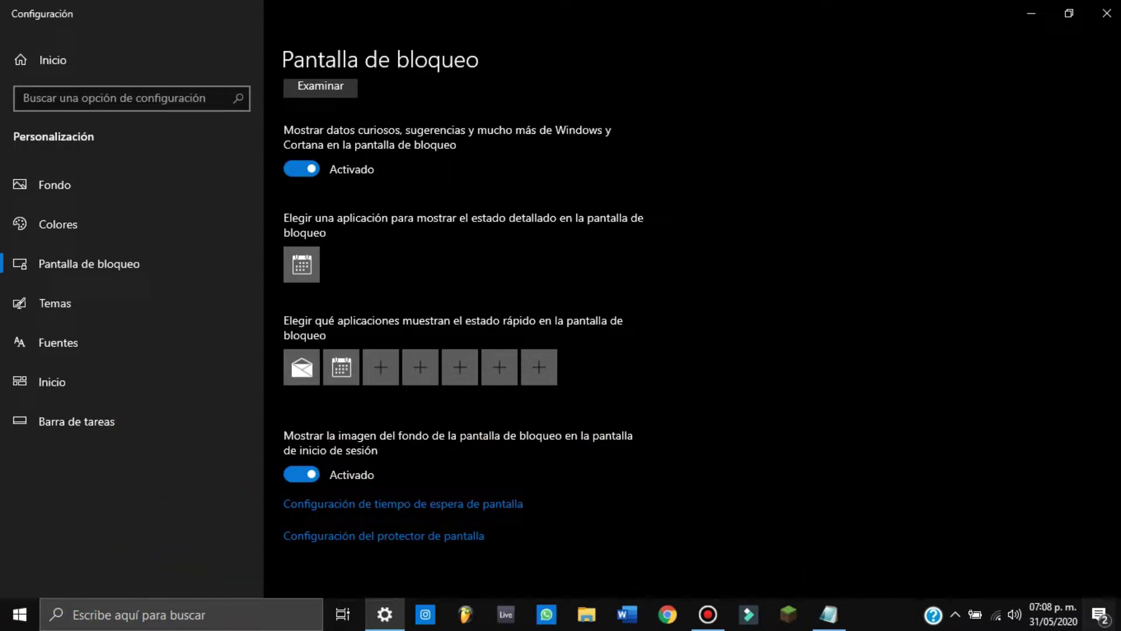
Step: Turn off the fun facts, suggestions and more from Windows and Cortana on the lock screen
{"action": "left_click", "coordinate": [301, 169]}
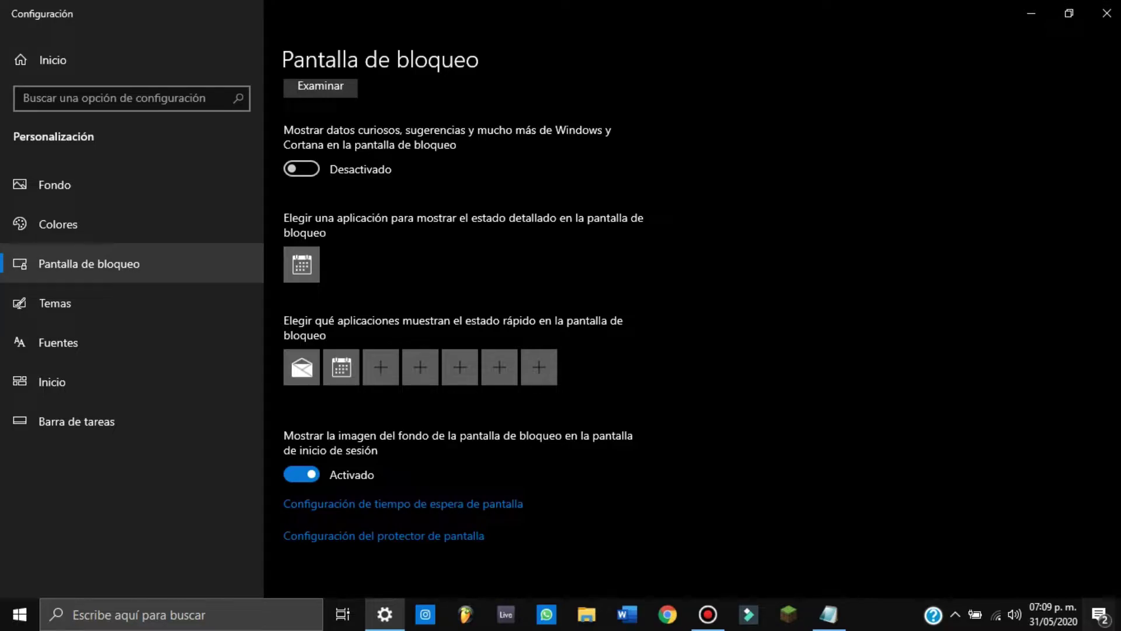
Step: Examine the Barra de tareas personalization settings, including taskbar location and button grouping, and close Configuración
{"action": "left_click", "coordinate": [54, 184]}
{"action": "left_click", "coordinate": [76, 421]}
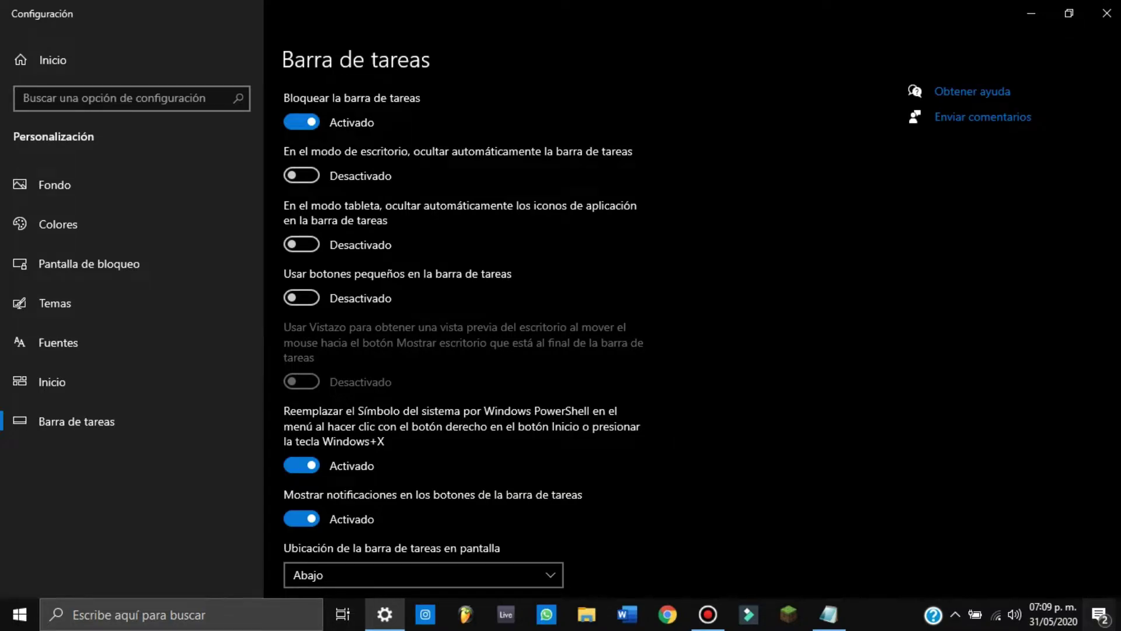
{"action": "scroll", "coordinate": [467, 339], "scroll_direction": "down", "scroll_amount": 5}
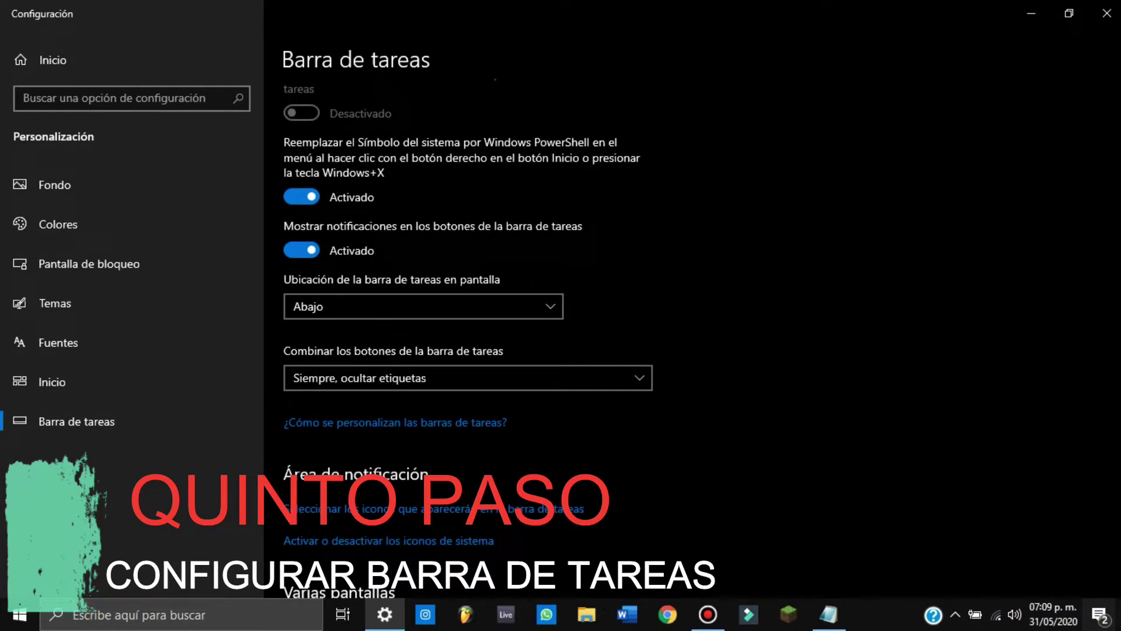
{"action": "scroll", "coordinate": [467, 338], "scroll_direction": "up", "scroll_amount": 5}
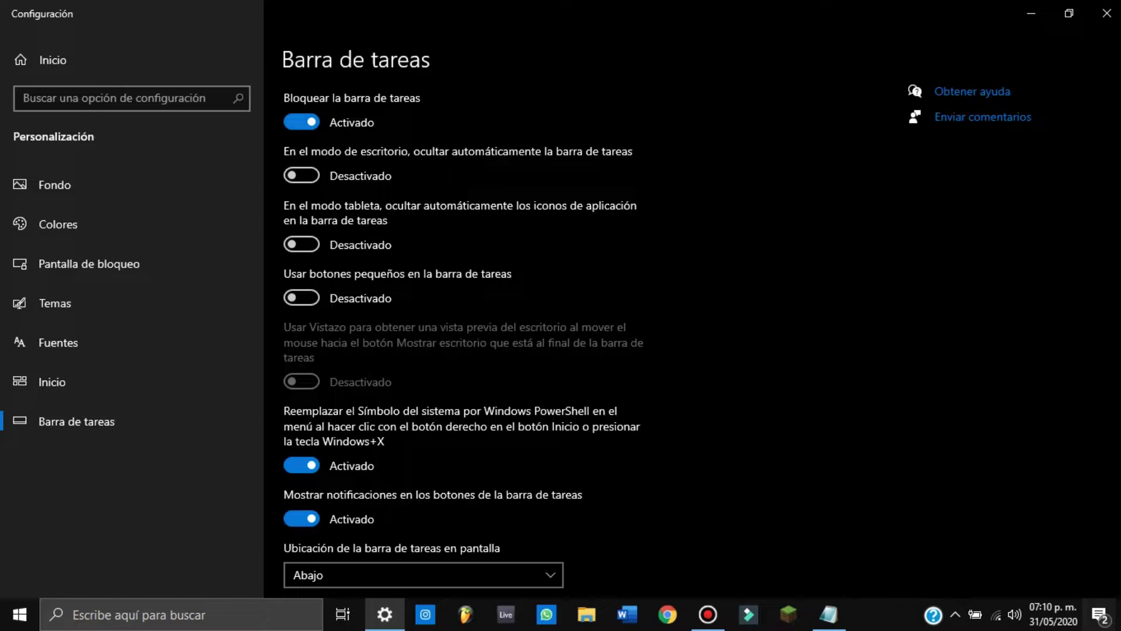
{"action": "key", "text": "alt+F4"}
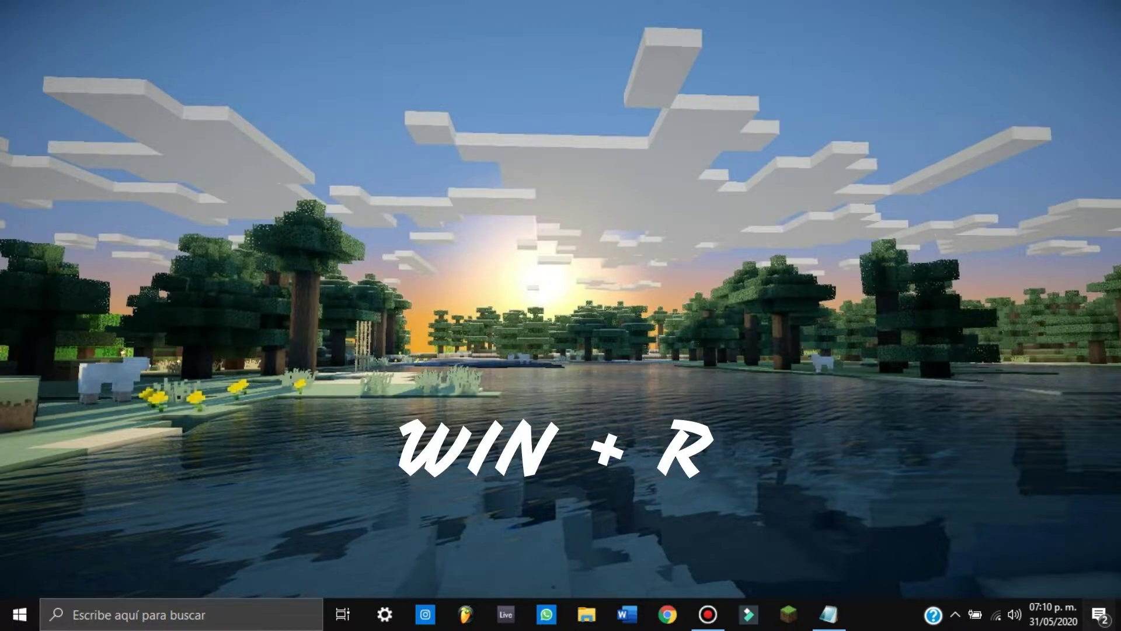
Step: Open the user's temporary files folder by running %temp% from the Ejecutar dialog
{"action": "key", "text": "super+r"}
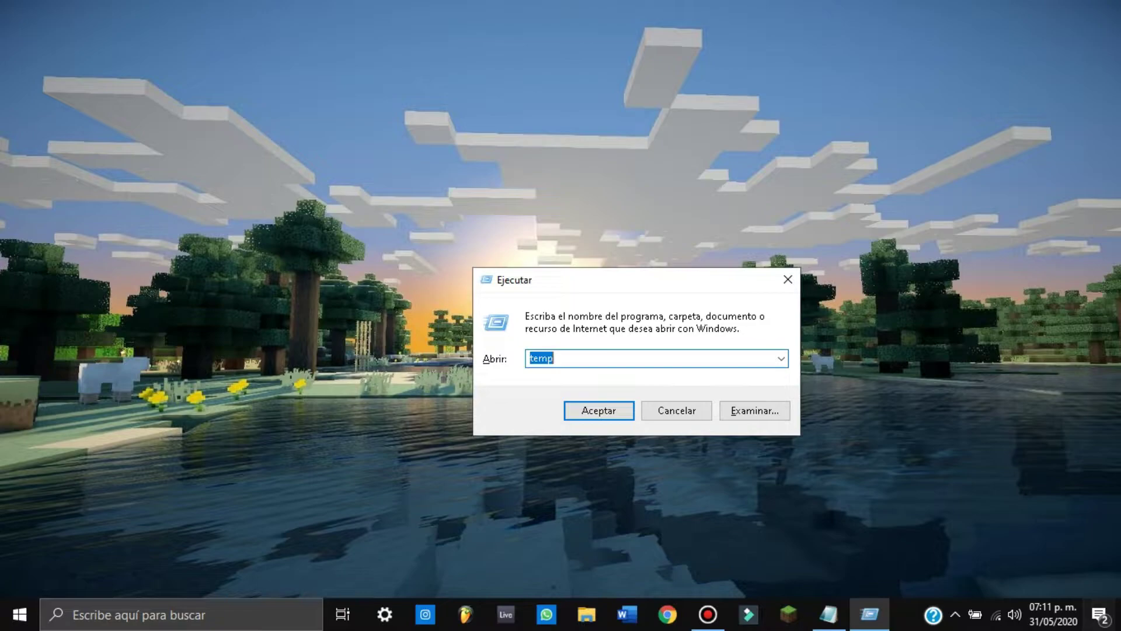
{"action": "key", "text": "BackSpace"}
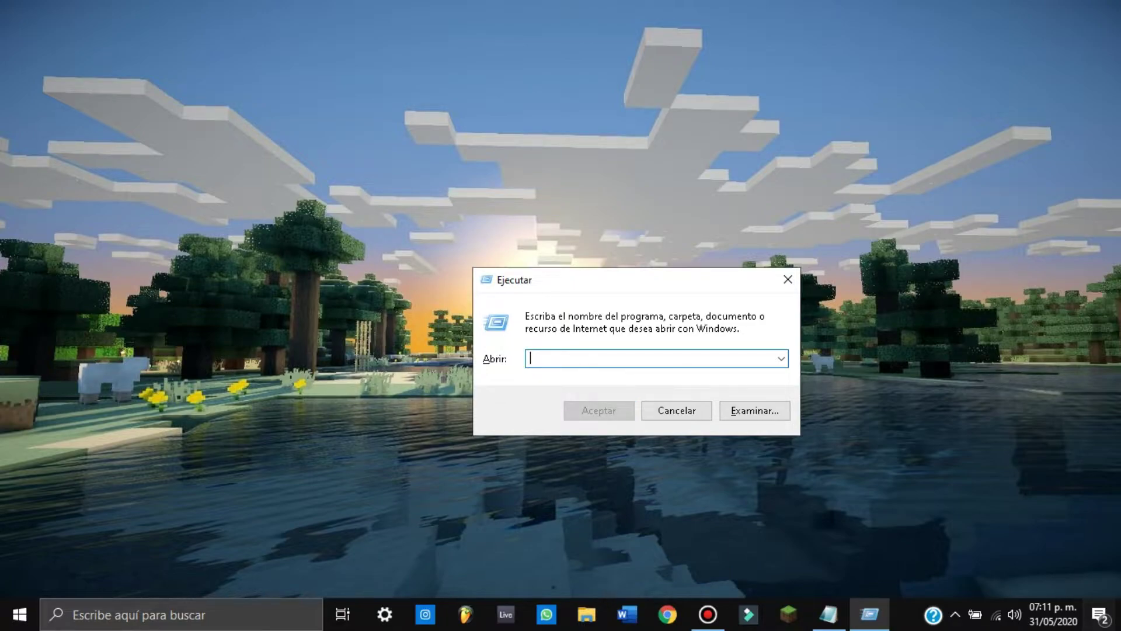
{"action": "type", "text": "%"}
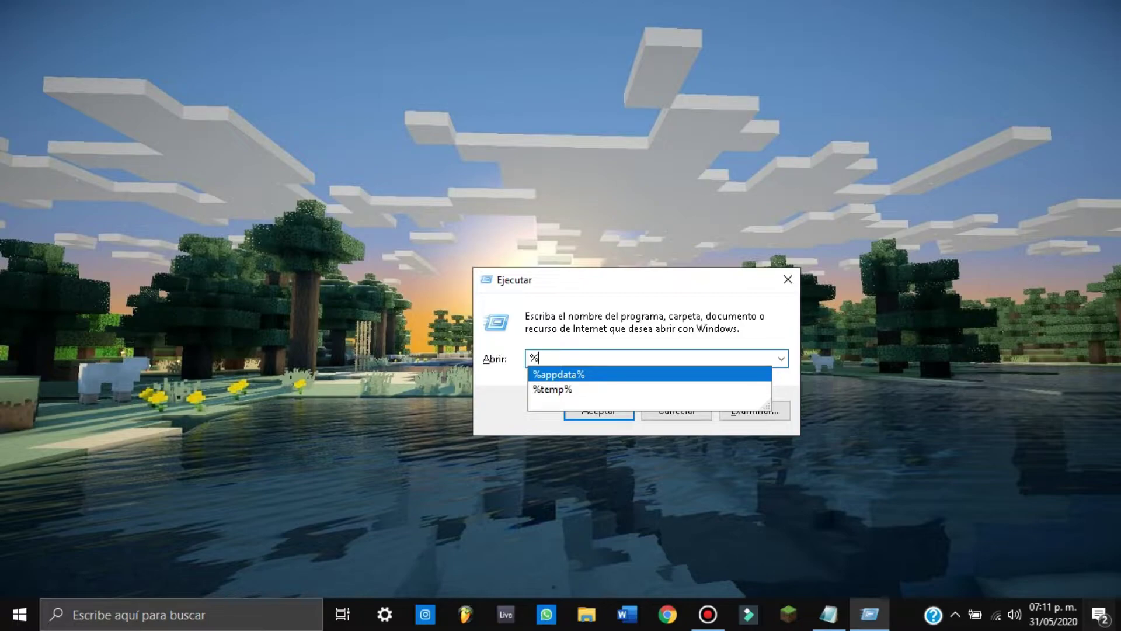
{"action": "type", "text": "temp"}
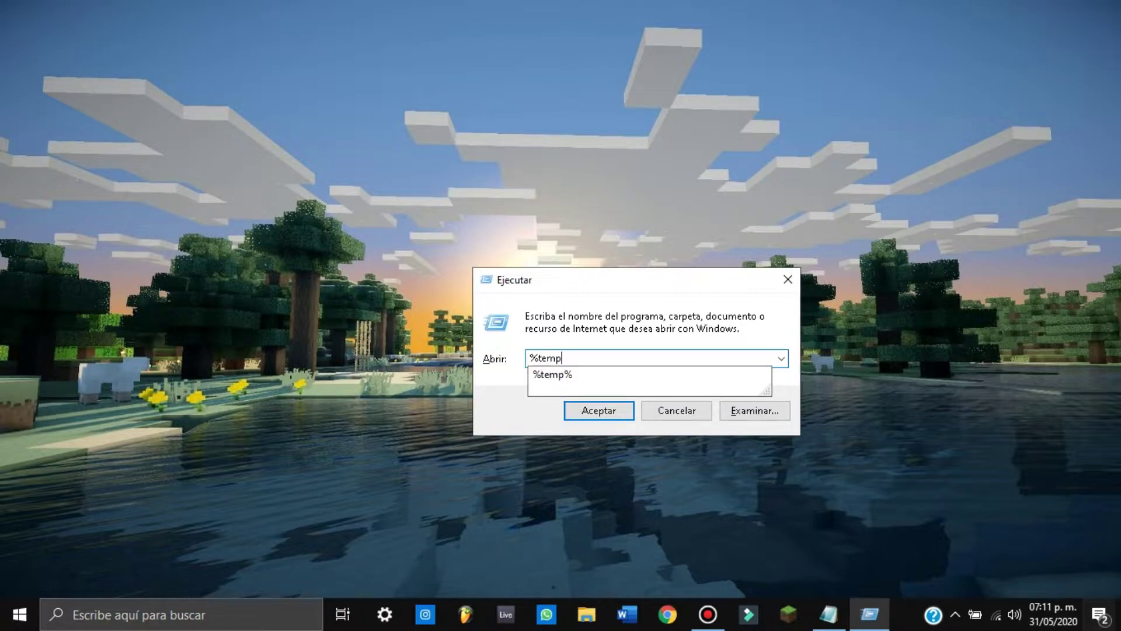
{"action": "type", "text": "%"}
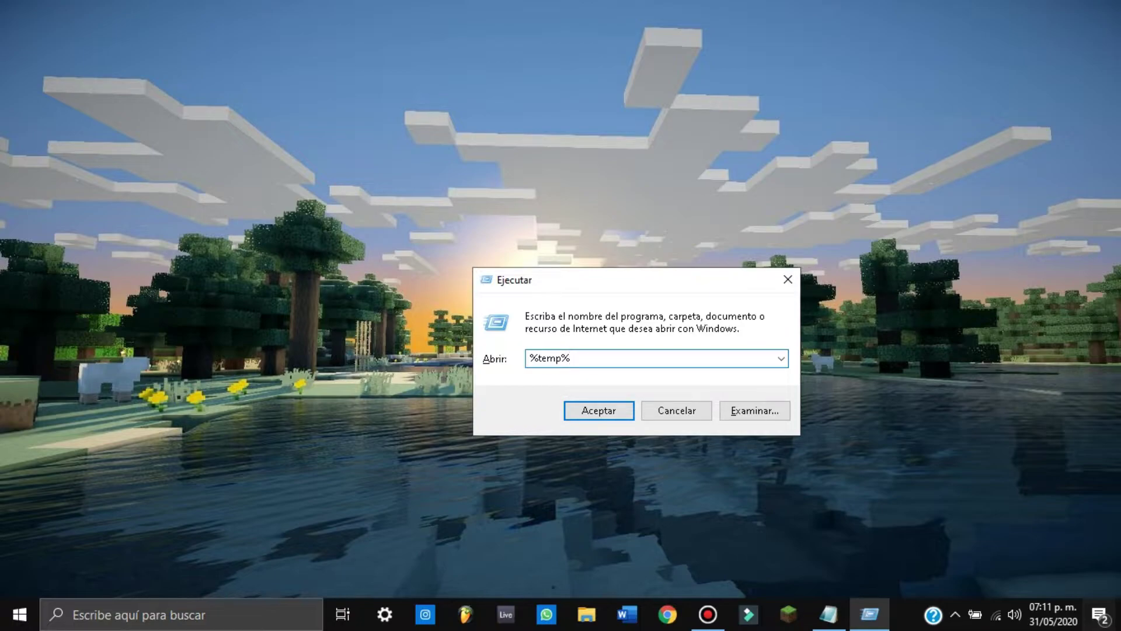
{"action": "key", "text": "Return"}
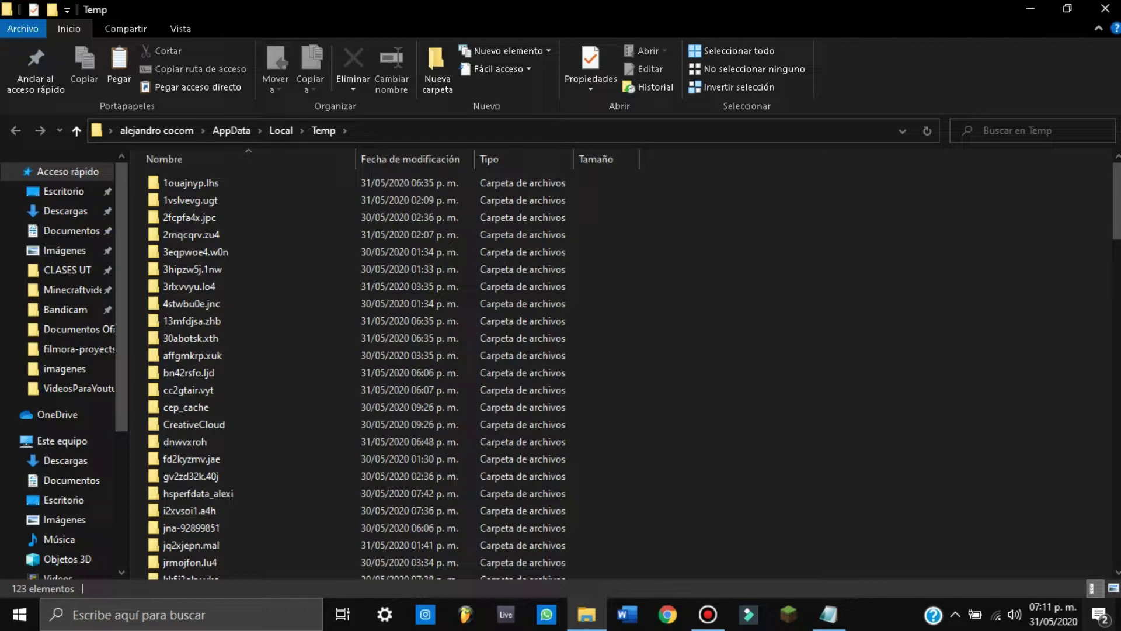
Step: Delete everything in the Temp folder, skipping the files that are in use, and close the folder
{"action": "key", "text": "ctrl+a"}
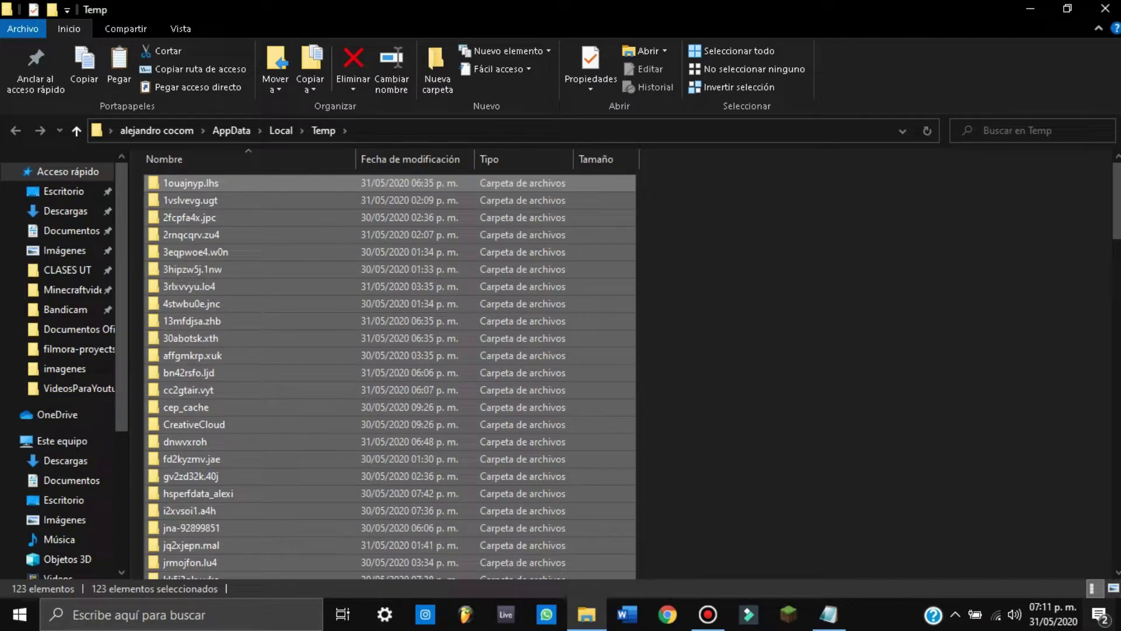
{"action": "key", "text": "Delete"}
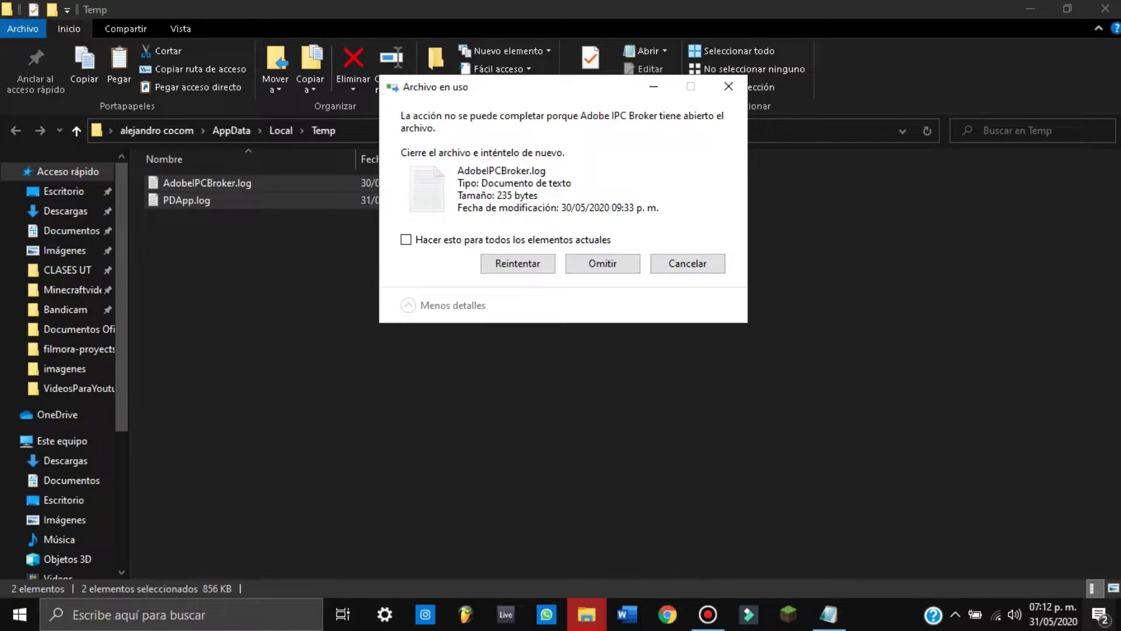
{"action": "left_click", "coordinate": [602, 263]}
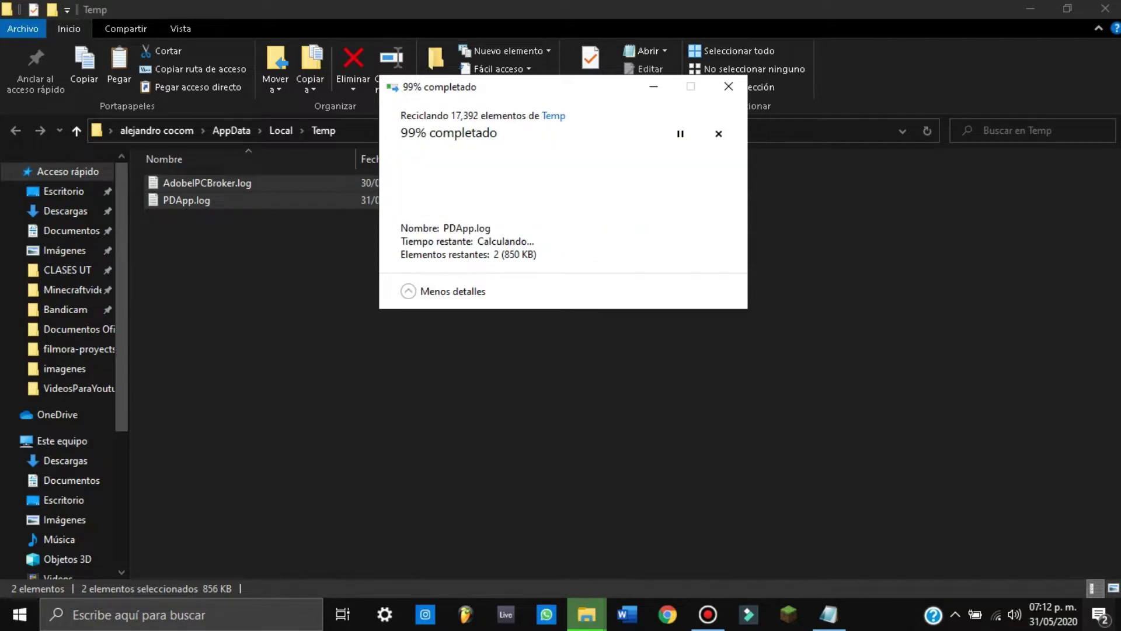
{"action": "left_click", "coordinate": [602, 264]}
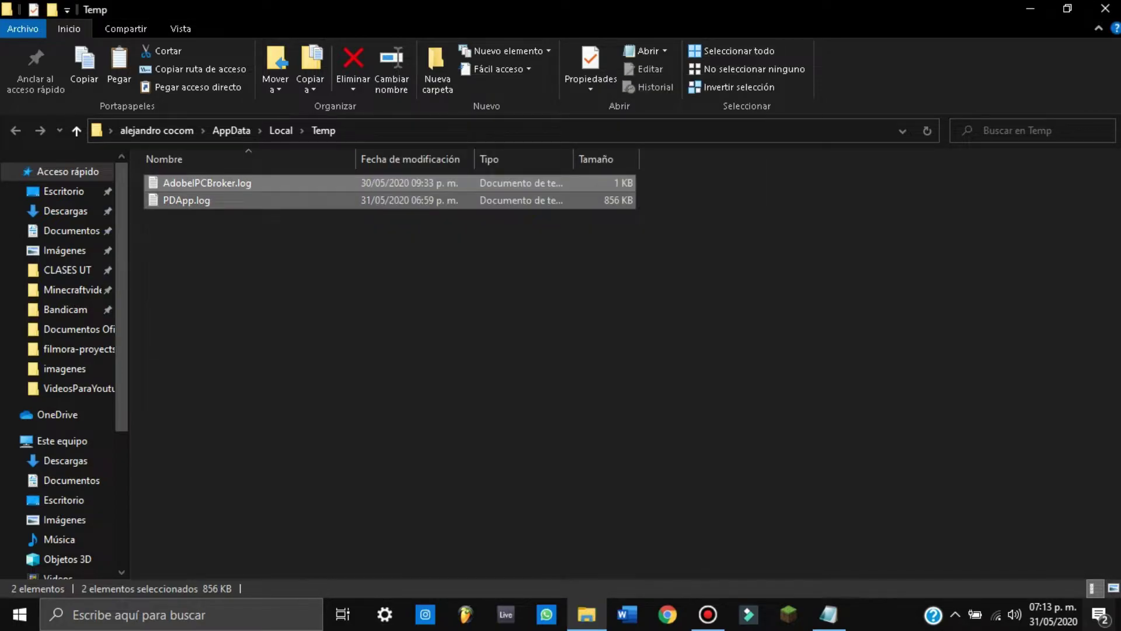
{"action": "left_click", "coordinate": [1105, 8]}
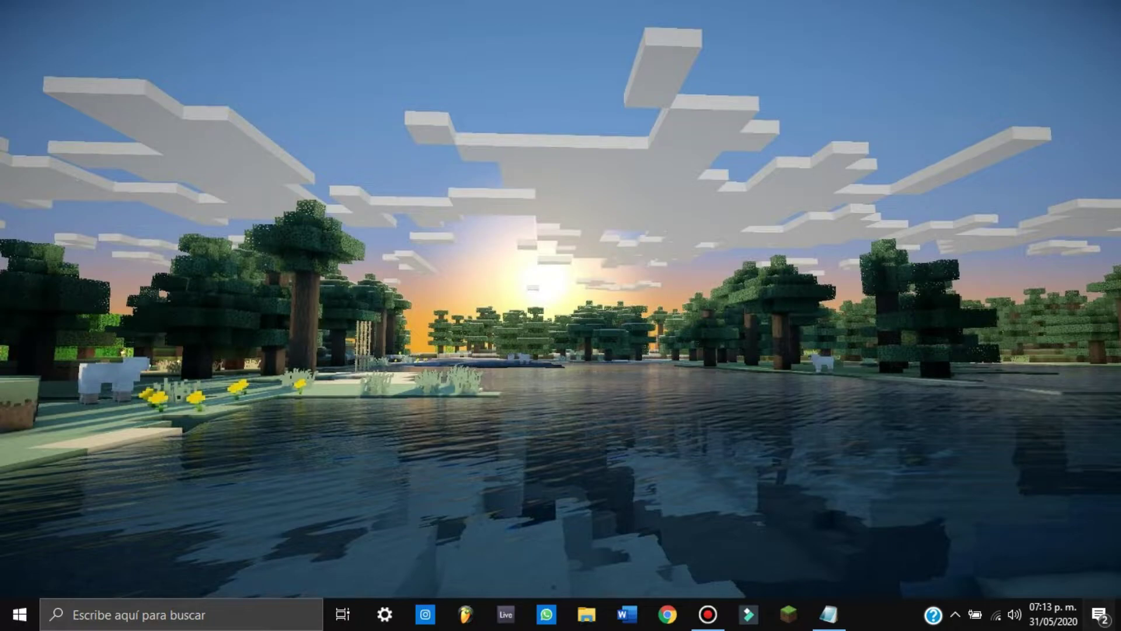
Step: Search Windows for "papelera de reciclaje", open the recycle bin, empty it permanently, and close it
{"action": "left_click", "coordinate": [141, 614]}
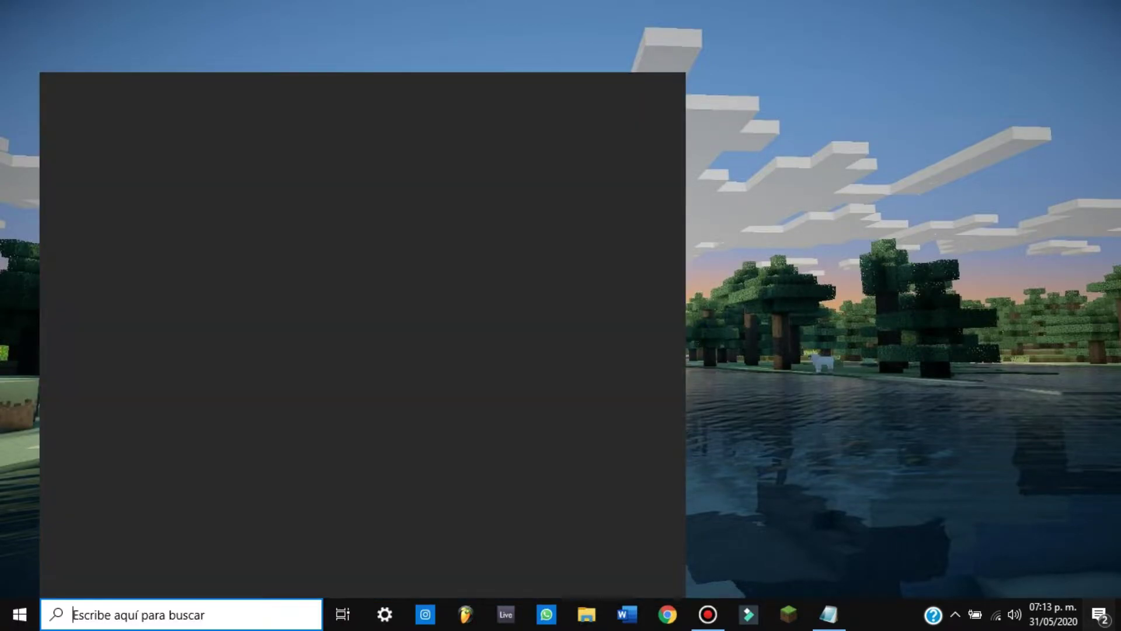
{"action": "type", "text": "papele"}
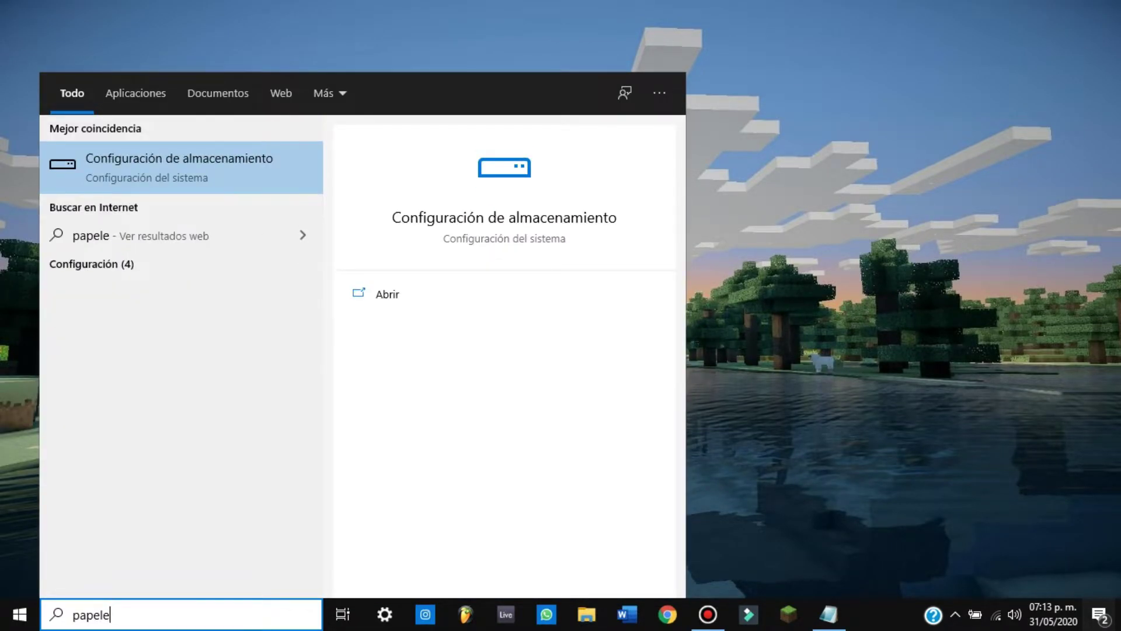
{"action": "type", "text": "ra de reciclaje"}
{"action": "key", "text": "Return"}
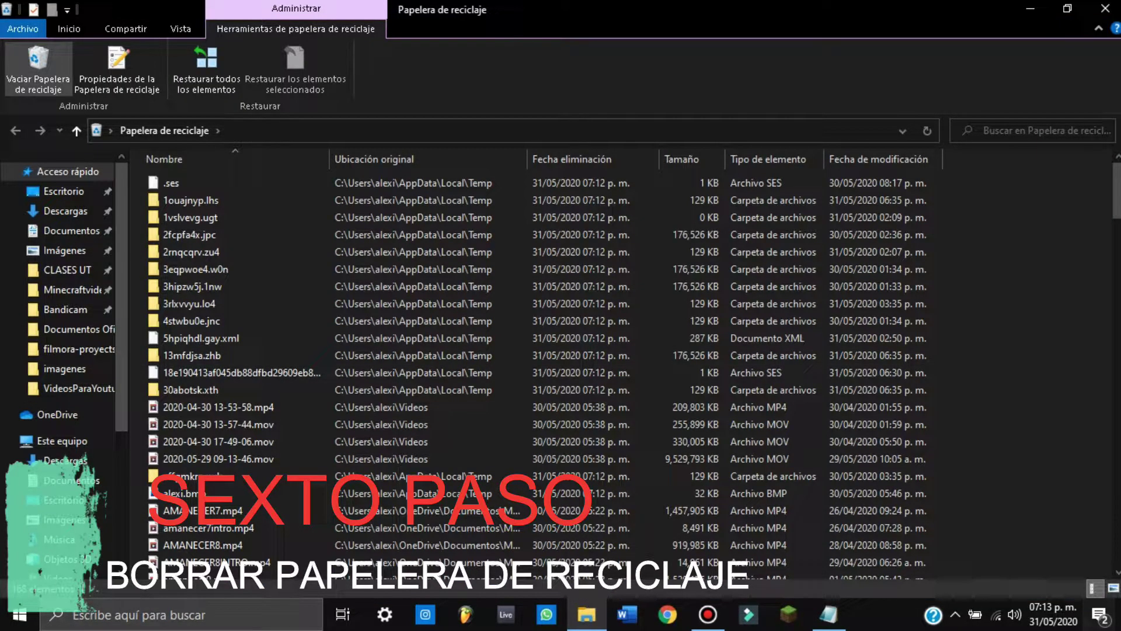
{"action": "left_click", "coordinate": [38, 69]}
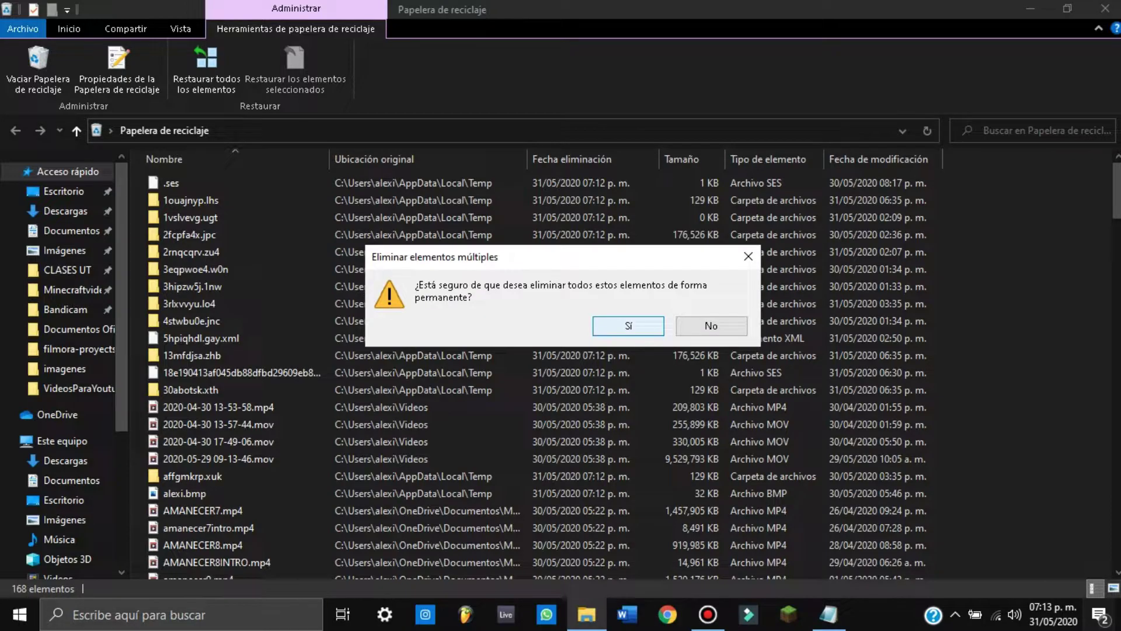
{"action": "left_click", "coordinate": [628, 325]}
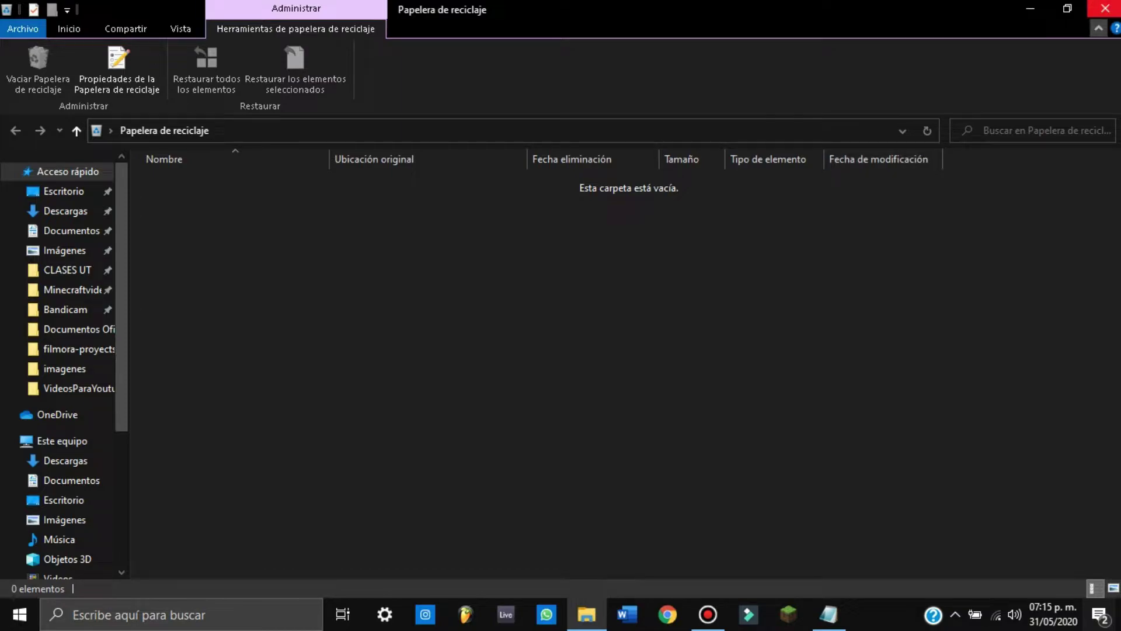
{"action": "left_click", "coordinate": [1105, 8]}
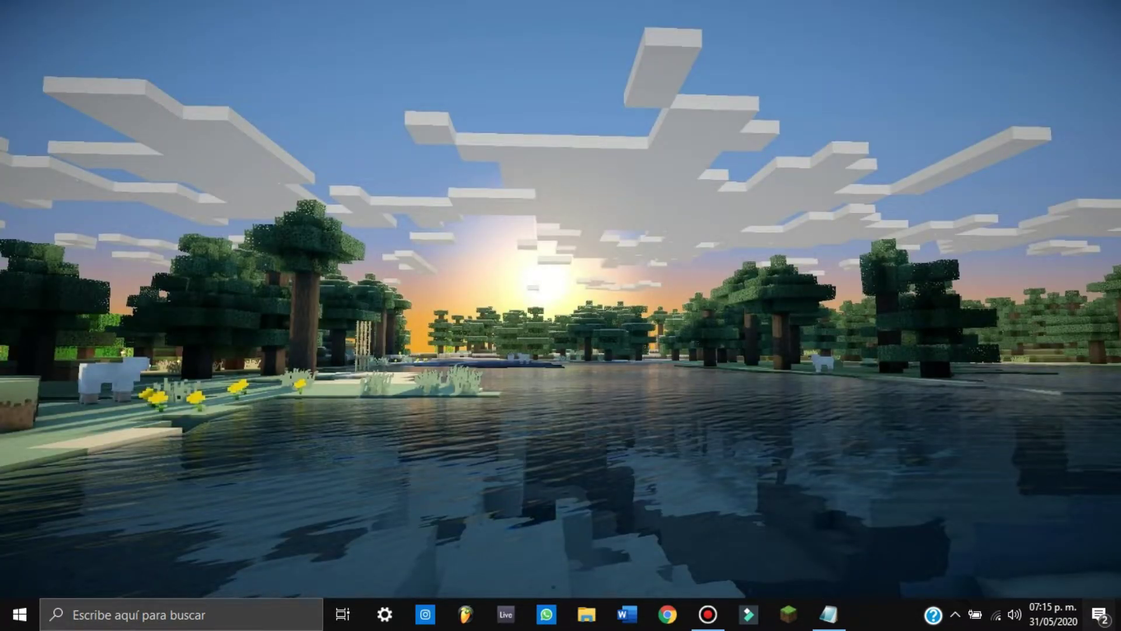
Step: Open Aplicaciones in Windows Configuración and look through the list of installed applications
{"action": "key", "text": "super+i"}
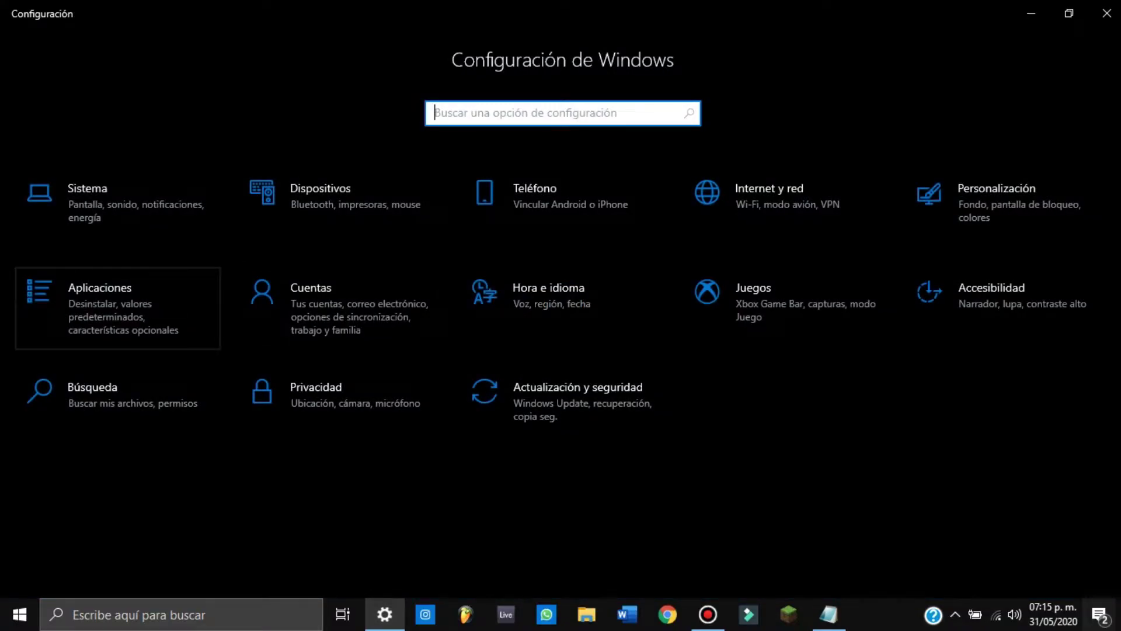
{"action": "left_click", "coordinate": [99, 298]}
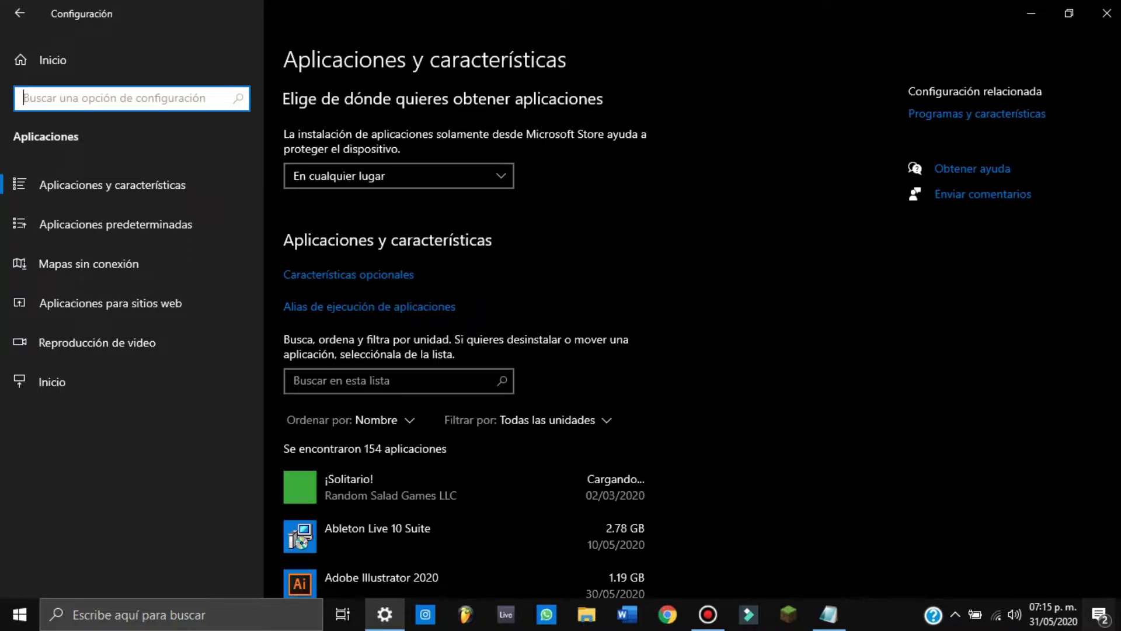
{"action": "scroll", "coordinate": [464, 350], "scroll_direction": "down", "scroll_amount": 4}
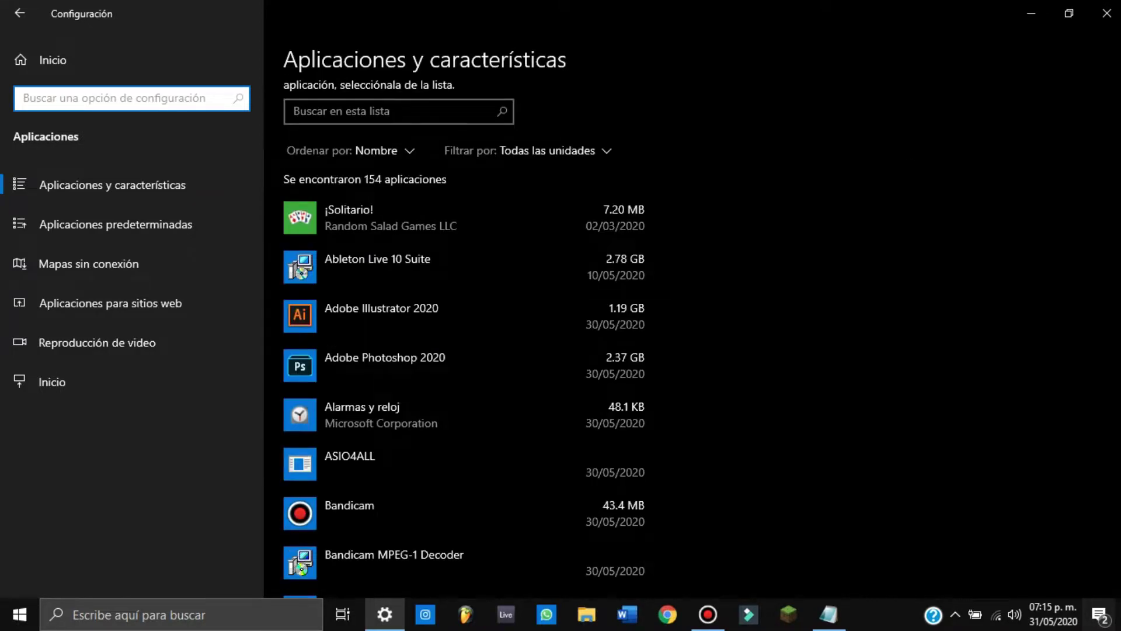
{"action": "scroll", "coordinate": [465, 339], "scroll_direction": "down", "scroll_amount": 5}
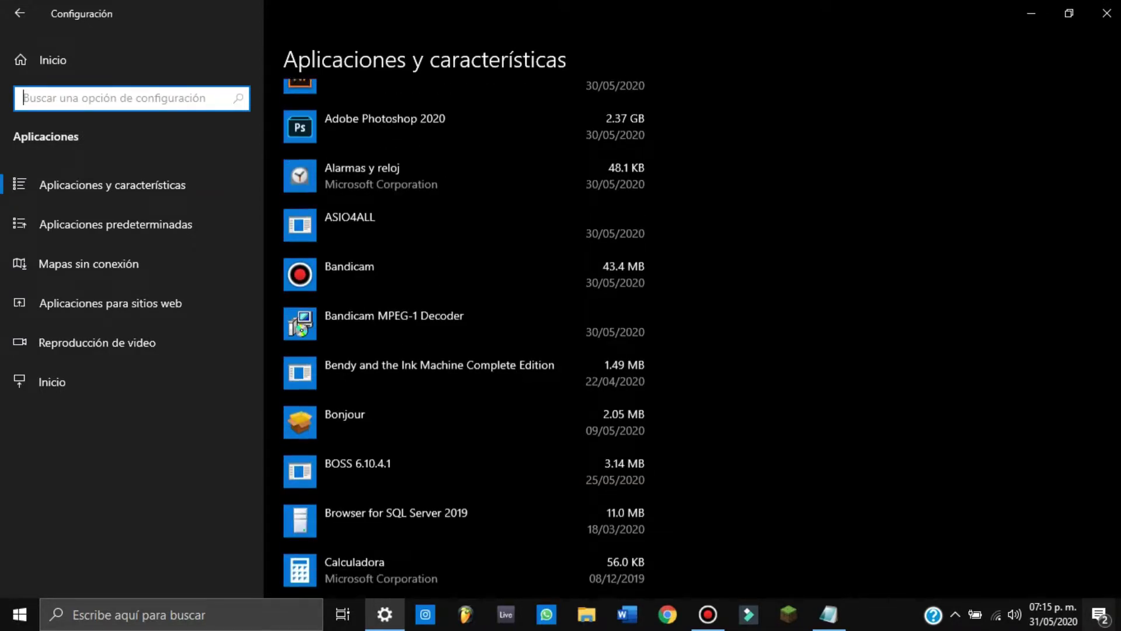
{"action": "scroll", "coordinate": [464, 338], "scroll_direction": "down", "scroll_amount": 5}
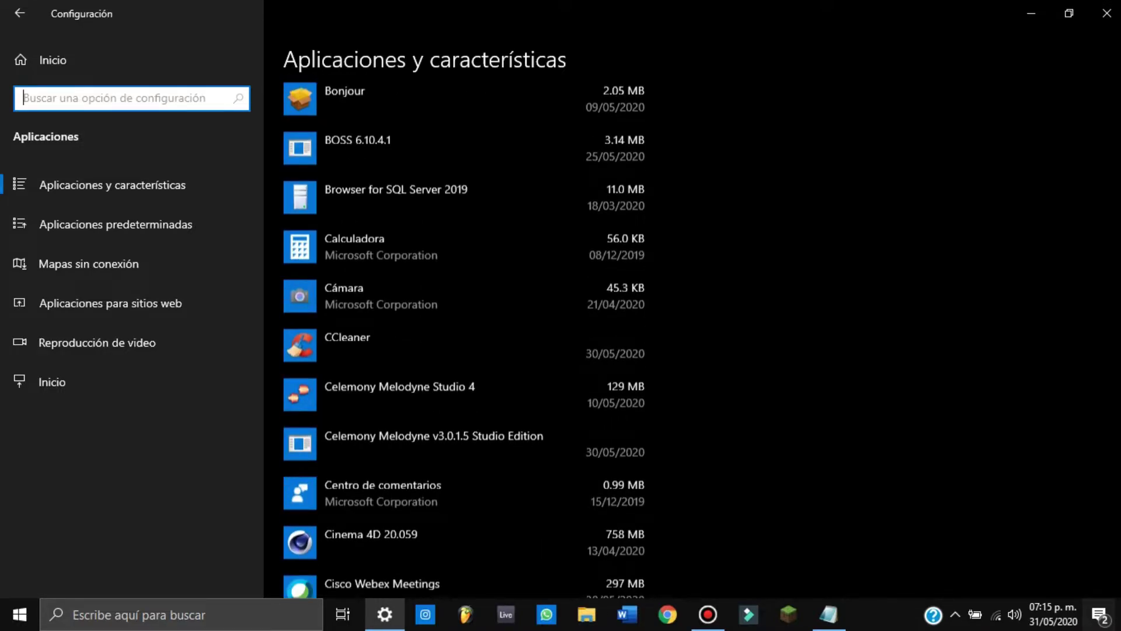
{"action": "scroll", "coordinate": [464, 339], "scroll_direction": "down", "scroll_amount": 8}
{"action": "scroll", "coordinate": [464, 339], "scroll_direction": "down", "scroll_amount": 3}
{"action": "scroll", "coordinate": [465, 339], "scroll_direction": "up", "scroll_amount": 20}
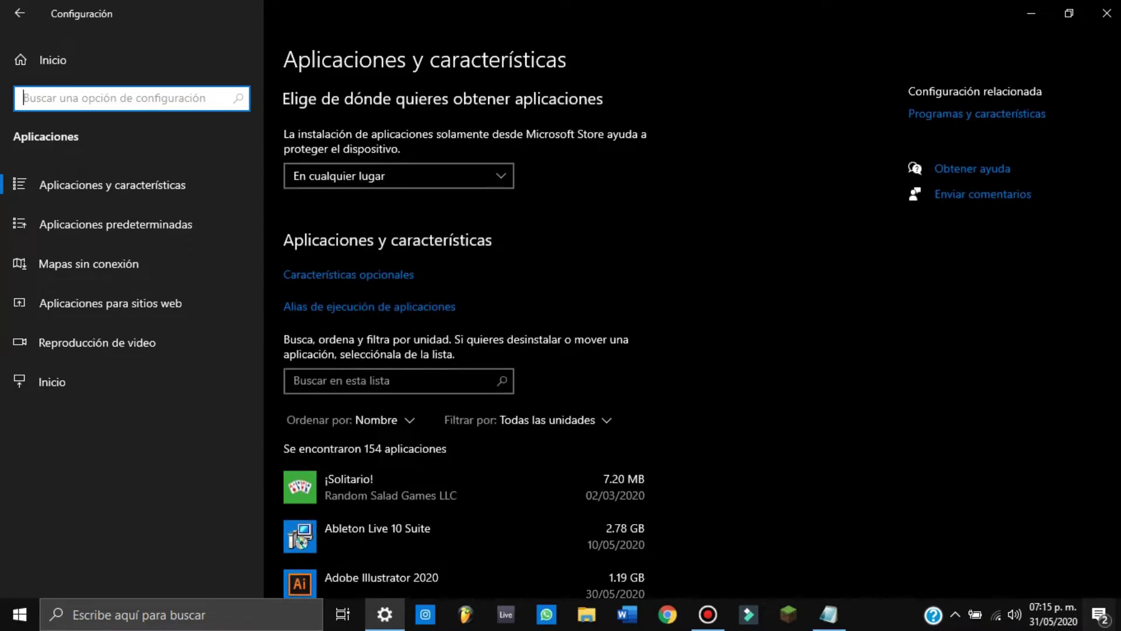
Step: Sort the installed applications by Tamaño and examine the list from the largest downward
{"action": "left_click", "coordinate": [376, 419]}
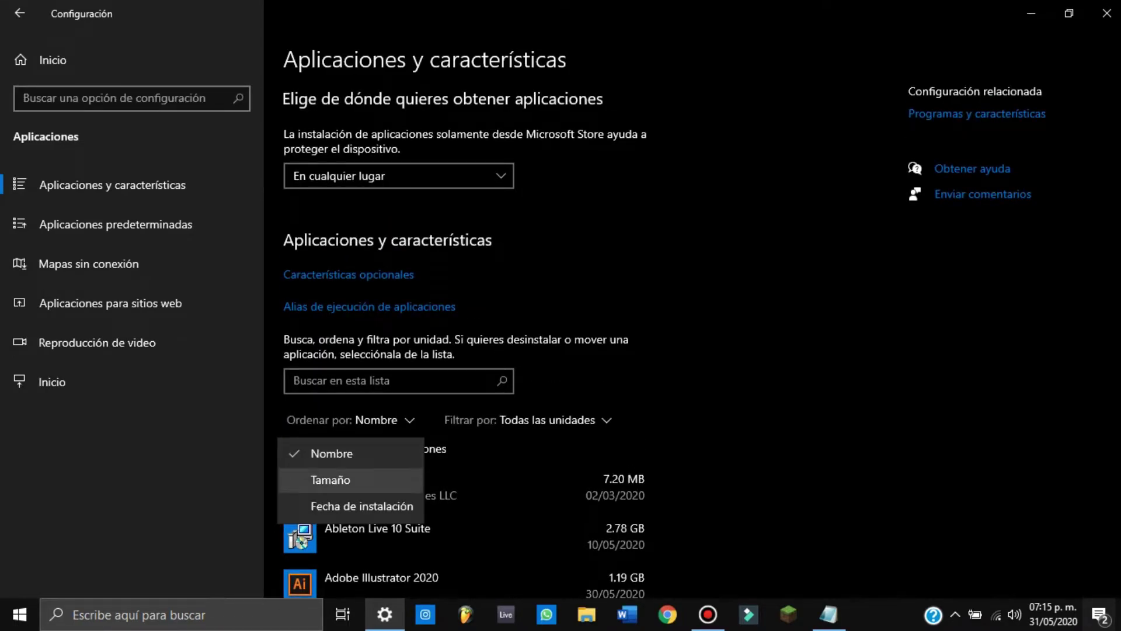
{"action": "left_click", "coordinate": [330, 479]}
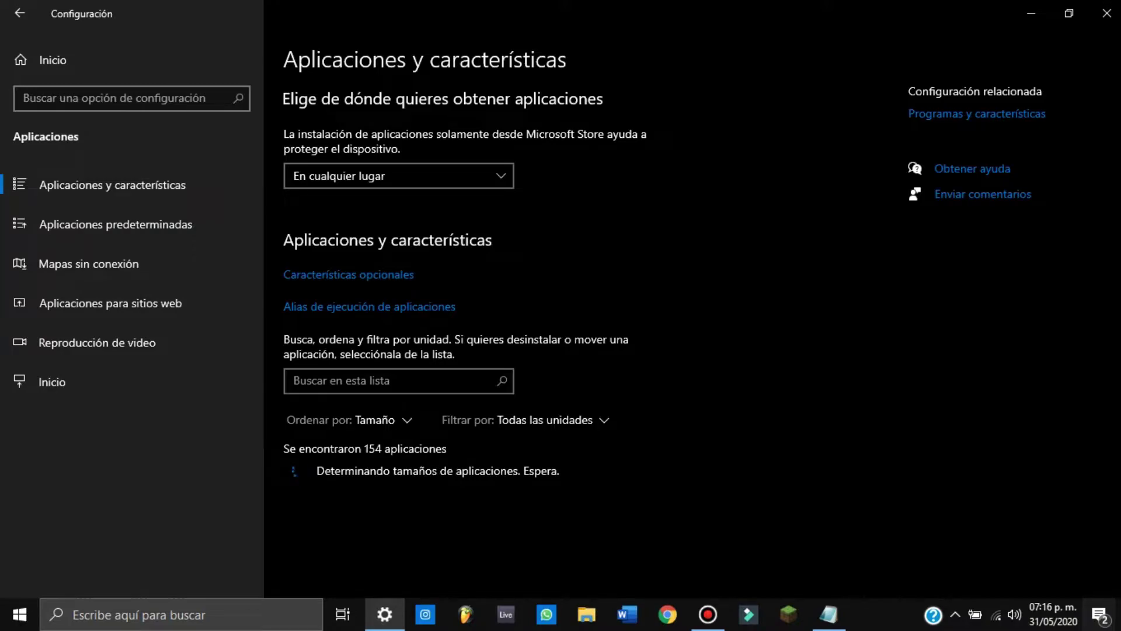
{"action": "scroll", "coordinate": [467, 321], "scroll_direction": "down", "scroll_amount": 3}
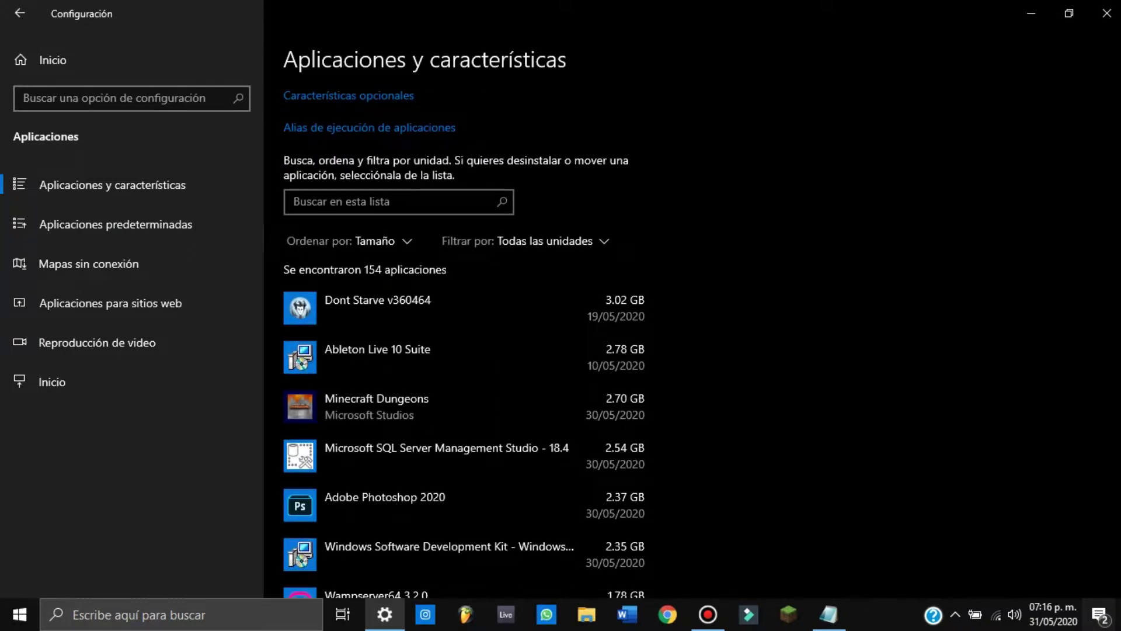
{"action": "scroll", "coordinate": [463, 338], "scroll_direction": "down", "scroll_amount": 1}
{"action": "scroll", "coordinate": [463, 338], "scroll_direction": "down", "scroll_amount": 3}
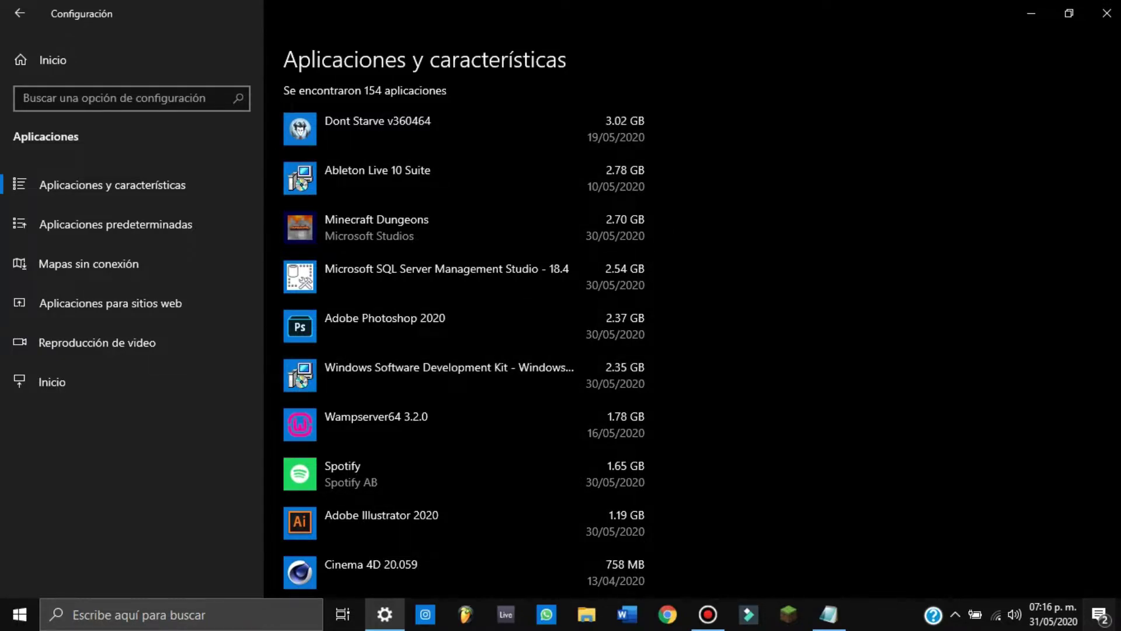
{"action": "scroll", "coordinate": [463, 334], "scroll_direction": "down", "scroll_amount": 8}
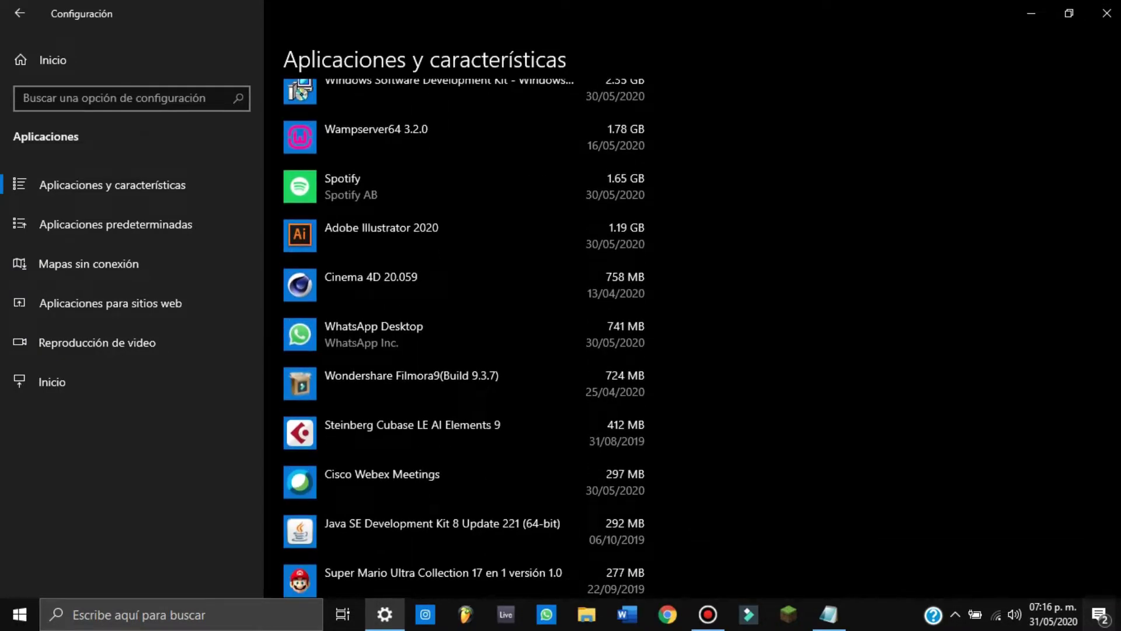
{"action": "scroll", "coordinate": [463, 338], "scroll_direction": "down", "scroll_amount": 3}
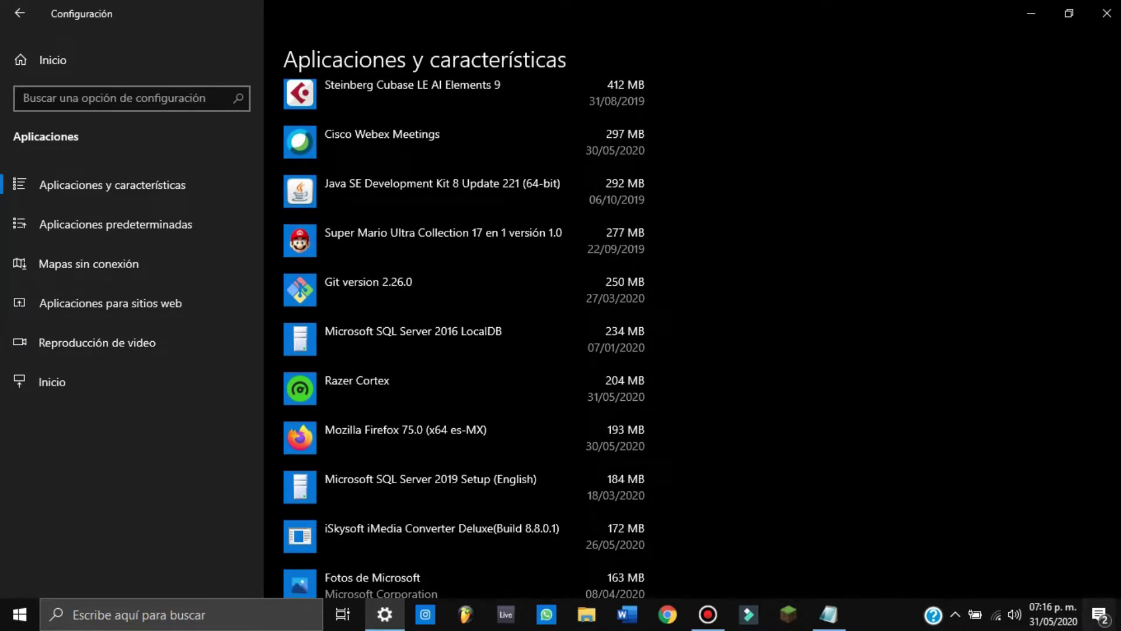
{"action": "scroll", "coordinate": [463, 339], "scroll_direction": "down", "scroll_amount": 6}
{"action": "scroll", "coordinate": [463, 339], "scroll_direction": "down", "scroll_amount": 6}
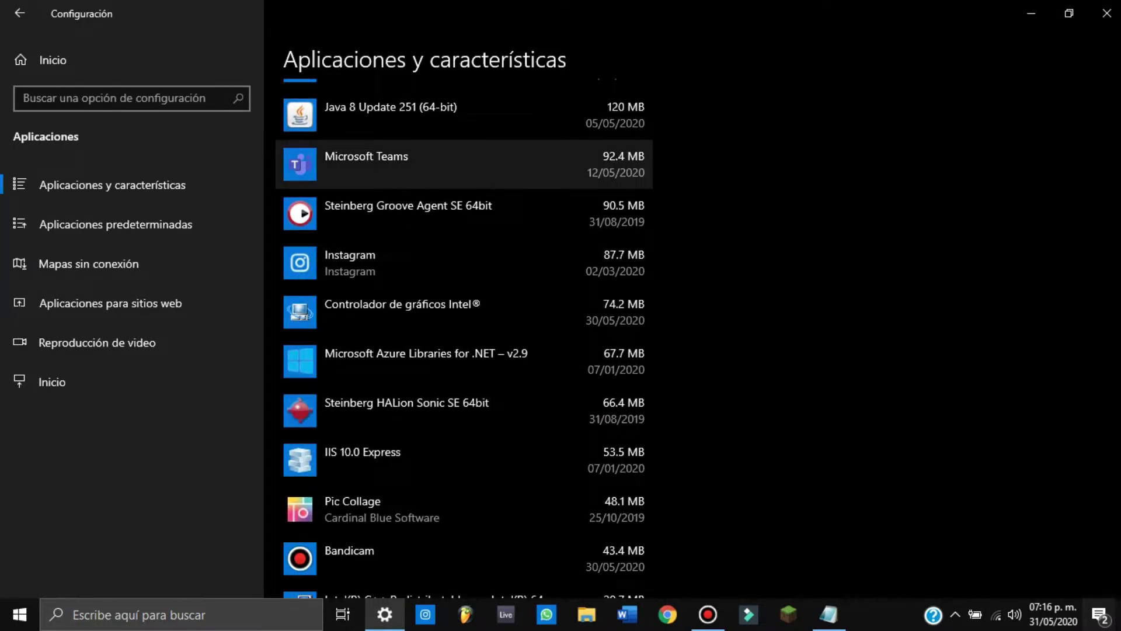
Step: Expand the Microsoft Teams entry and examine the smaller applications further down the installed list
{"action": "left_click", "coordinate": [467, 164]}
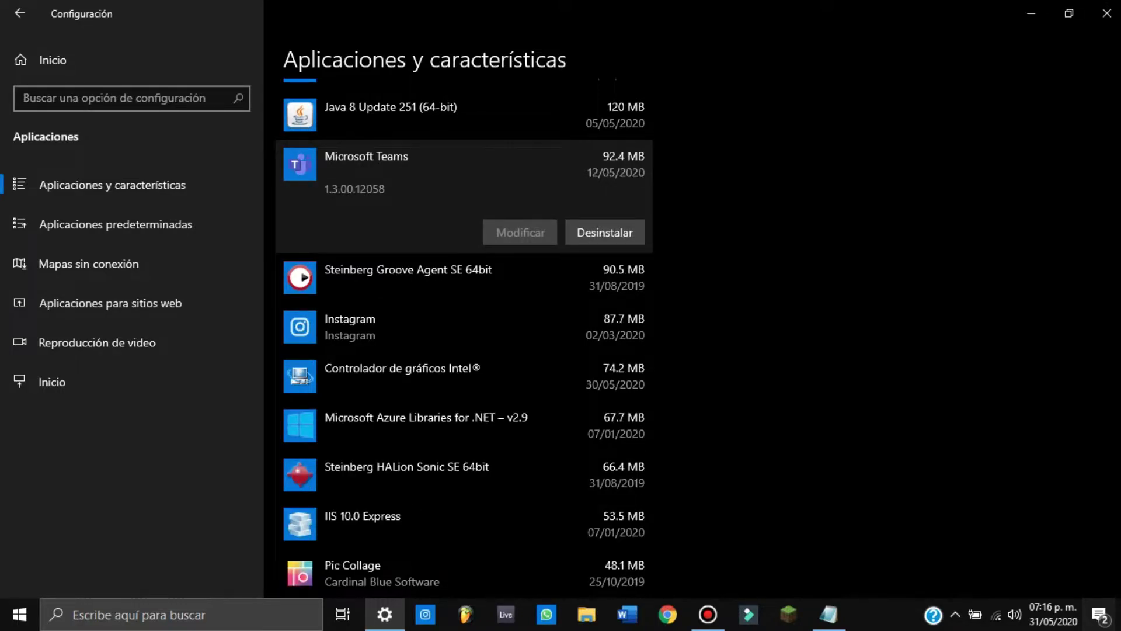
{"action": "scroll", "coordinate": [463, 339], "scroll_direction": "down", "scroll_amount": 6}
{"action": "scroll", "coordinate": [463, 339], "scroll_direction": "down", "scroll_amount": 4}
{"action": "scroll", "coordinate": [463, 339], "scroll_direction": "down", "scroll_amount": 8}
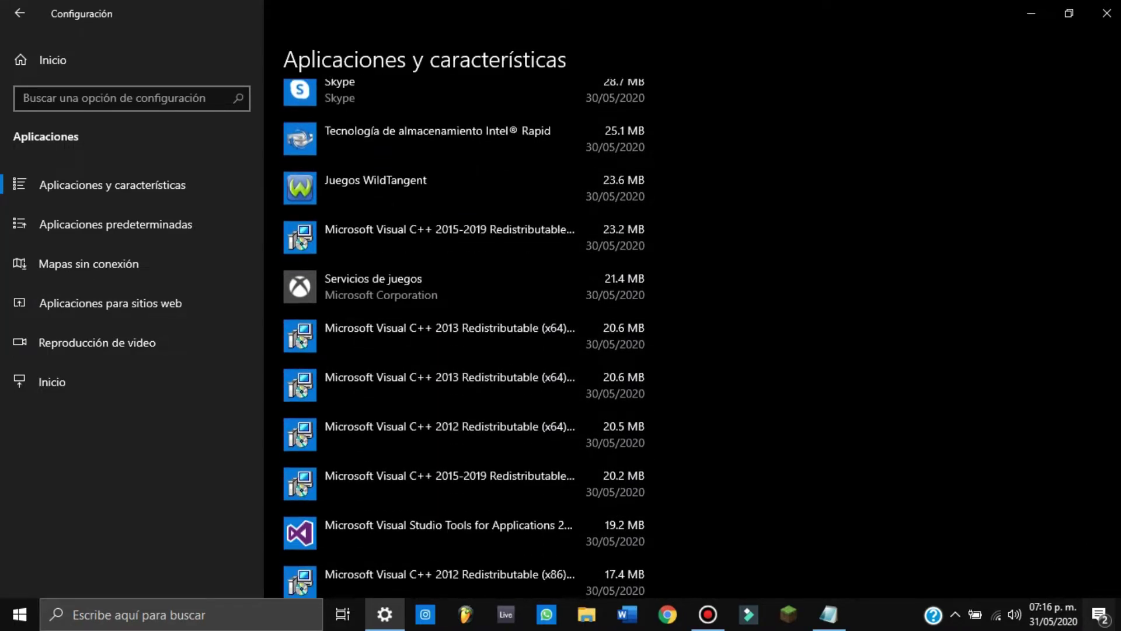
{"action": "scroll", "coordinate": [463, 338], "scroll_direction": "down", "scroll_amount": 5}
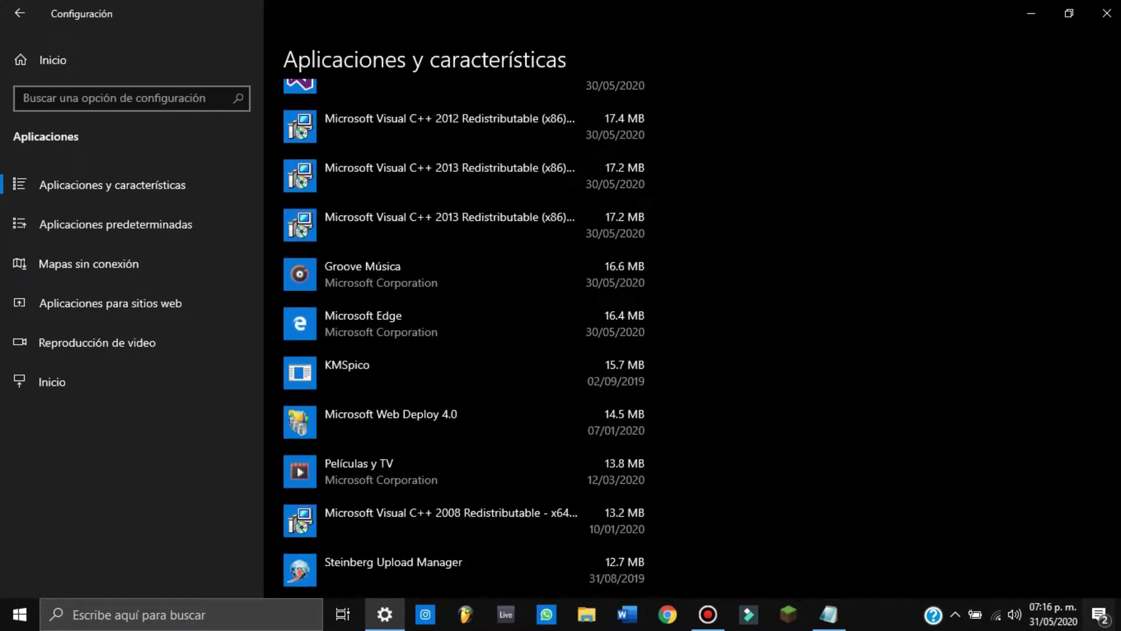
{"action": "scroll", "coordinate": [463, 339], "scroll_direction": "down", "scroll_amount": 9}
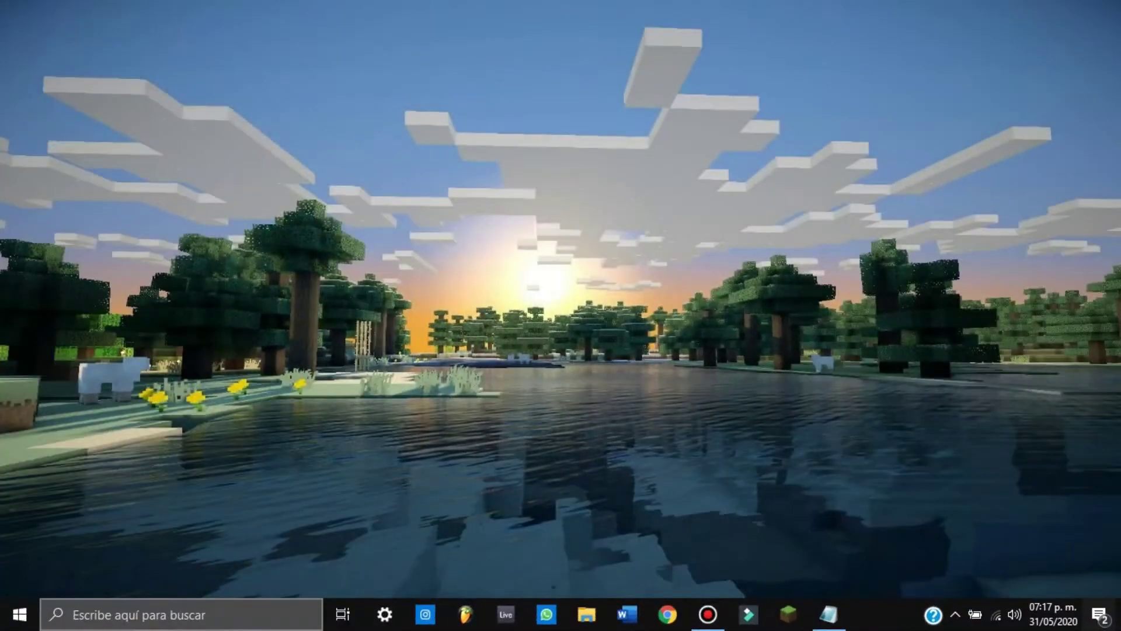
Step: Search Windows for "mapas sin conexión", open its settings, and delete all downloaded maps
{"action": "left_click", "coordinate": [72, 614]}
{"action": "type", "text": "mapas si"}
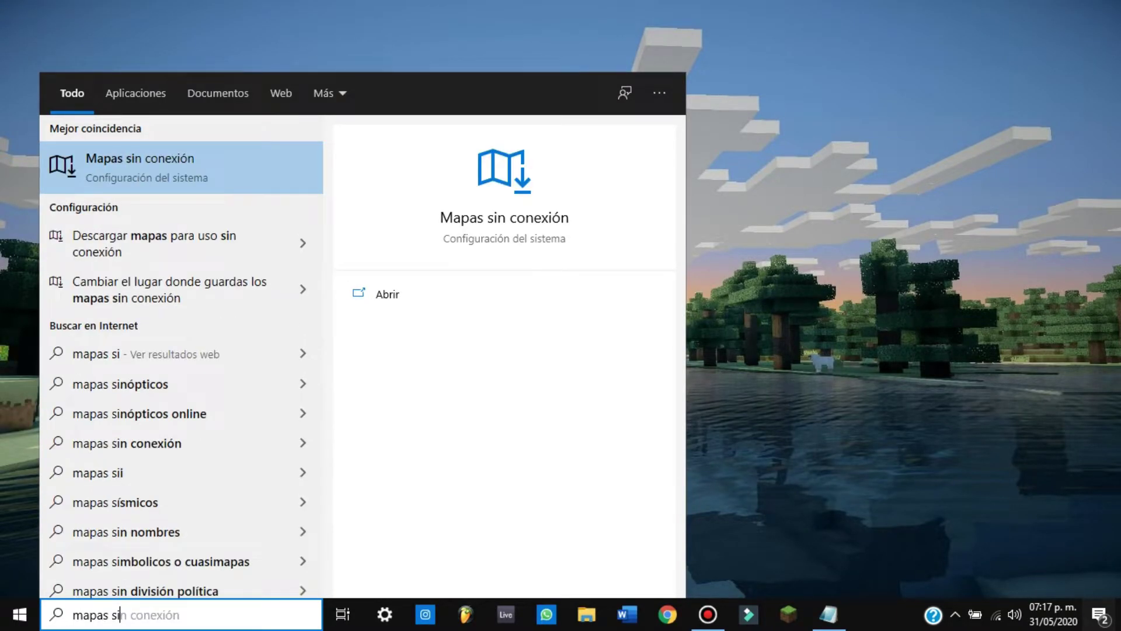
{"action": "key", "text": "Return"}
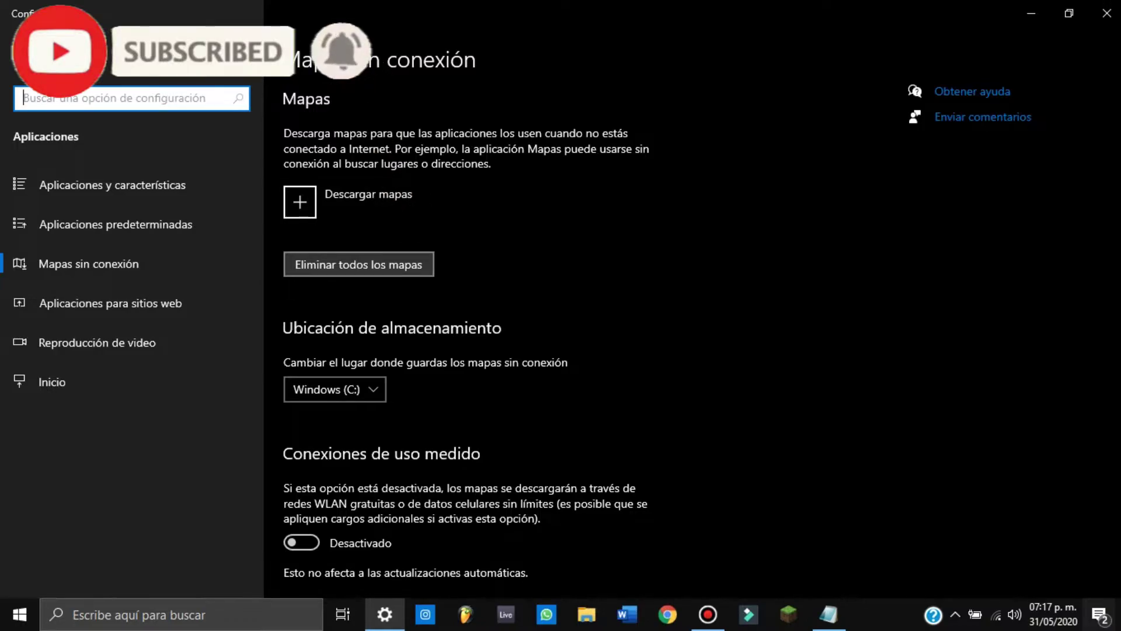
{"action": "left_click", "coordinate": [359, 264]}
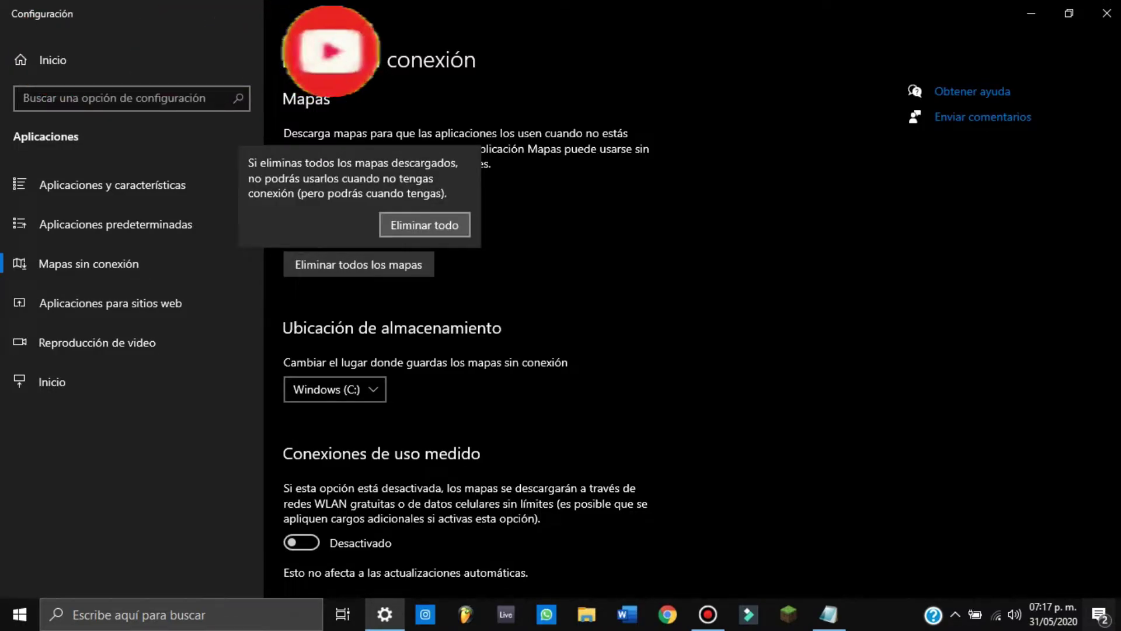
{"action": "key", "text": "Return"}
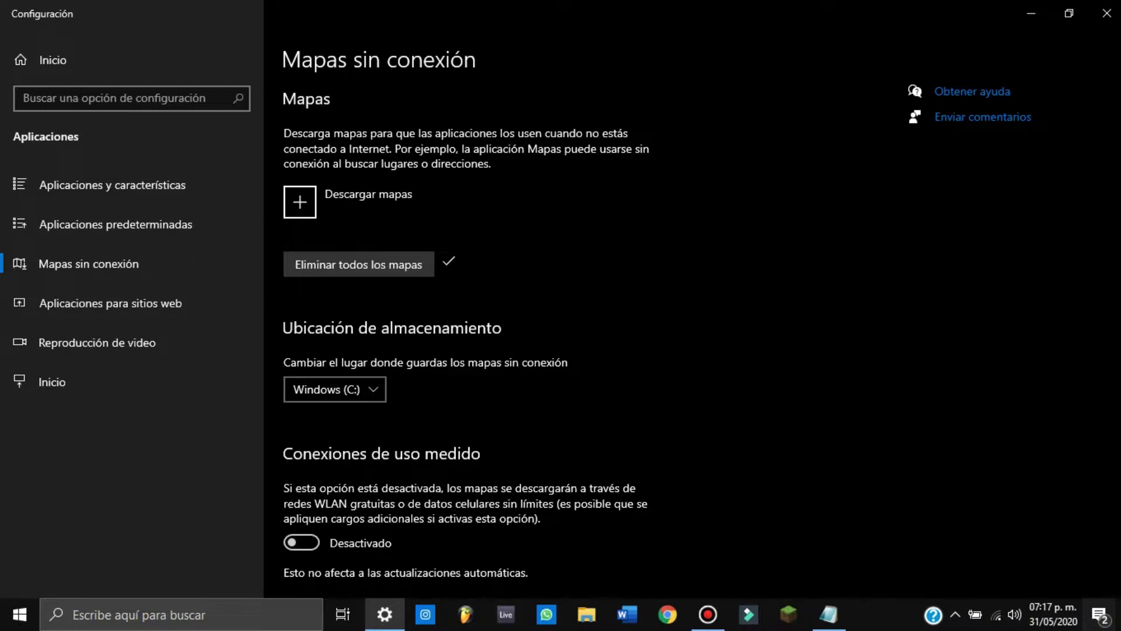
Step: Switch Actualizar mapas automáticamente on and back off in the offline maps settings
{"action": "scroll", "coordinate": [656, 327], "scroll_direction": "down", "scroll_amount": 5}
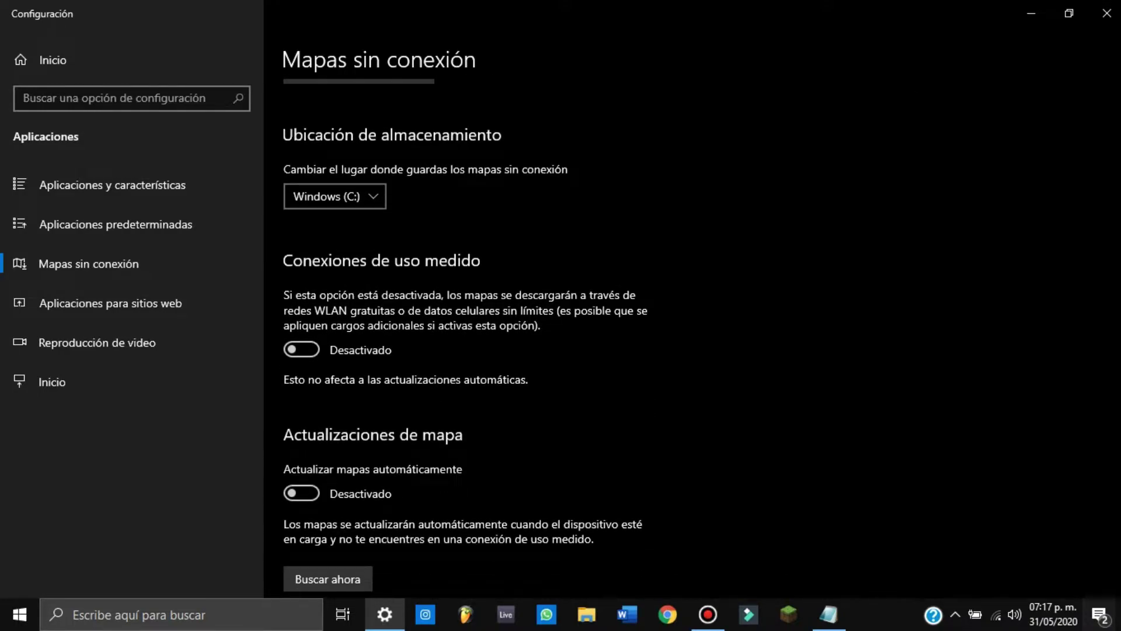
{"action": "left_click", "coordinate": [302, 417]}
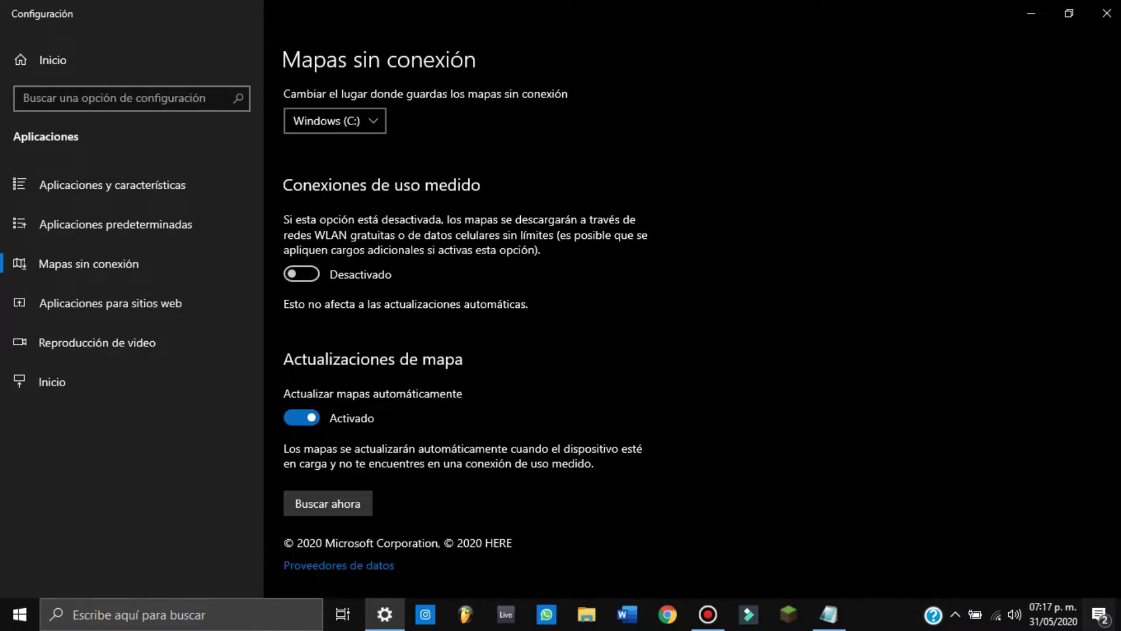
{"action": "key", "text": "space"}
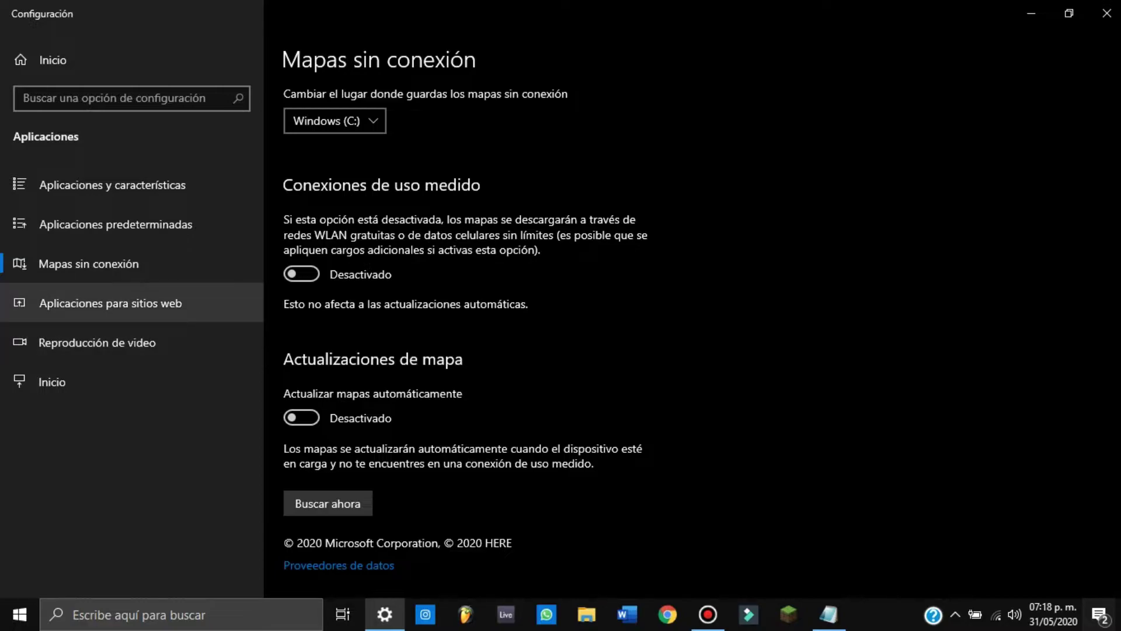
Step: Open Aplicaciones para sitios web and switch the Mapas website associations on and back off
{"action": "left_click", "coordinate": [110, 303]}
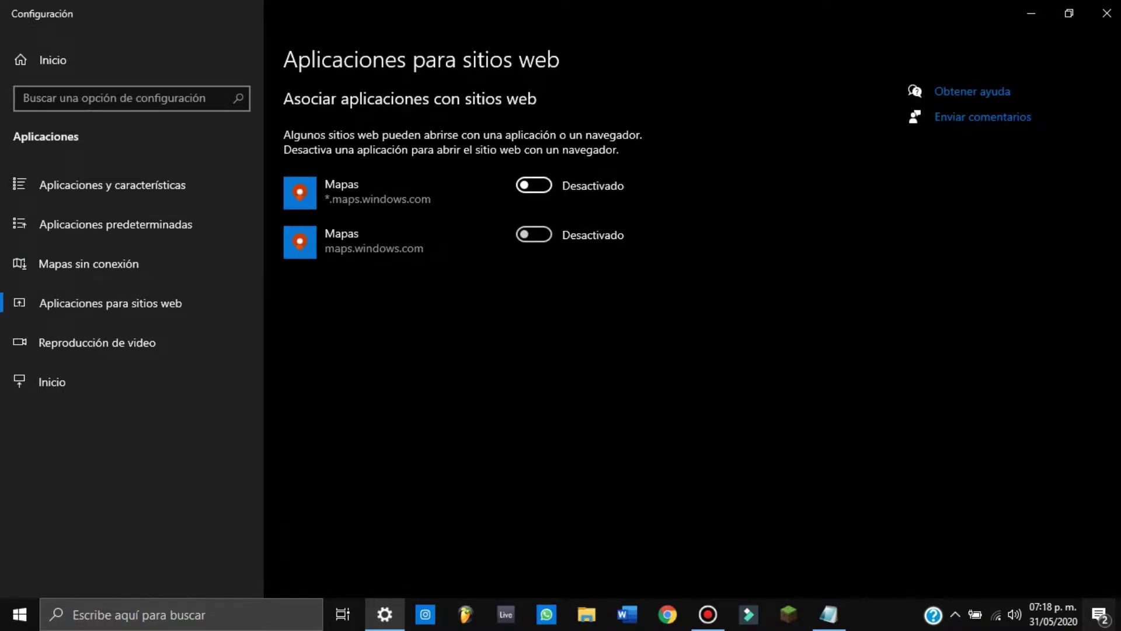
{"action": "left_click", "coordinate": [534, 185]}
{"action": "left_click", "coordinate": [534, 234]}
{"action": "left_click", "coordinate": [534, 234]}
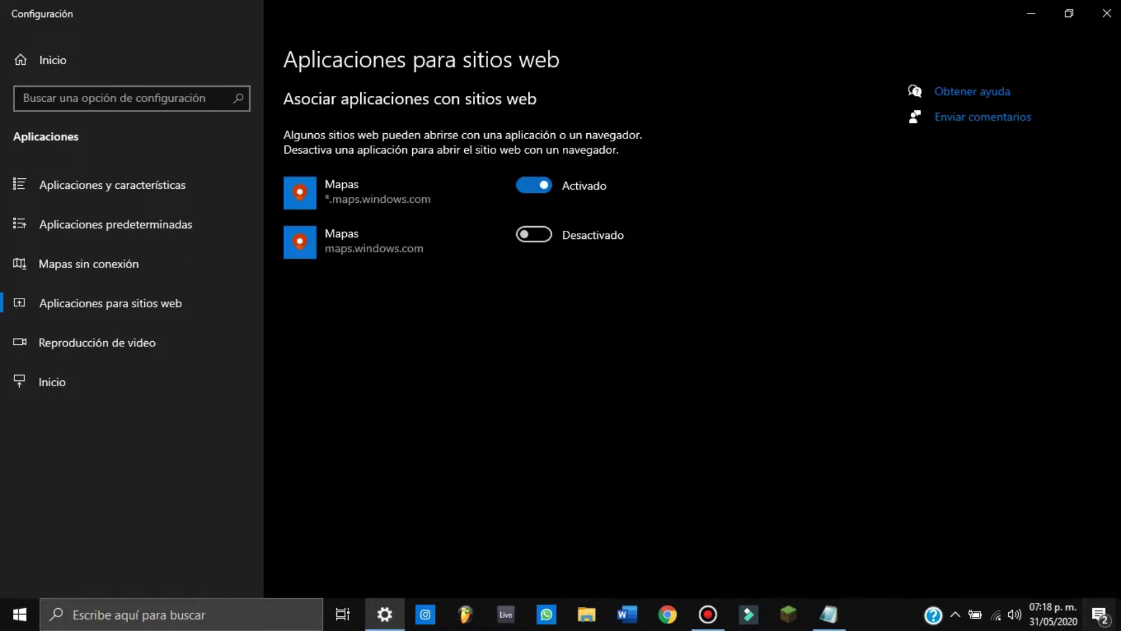
{"action": "left_click", "coordinate": [534, 185]}
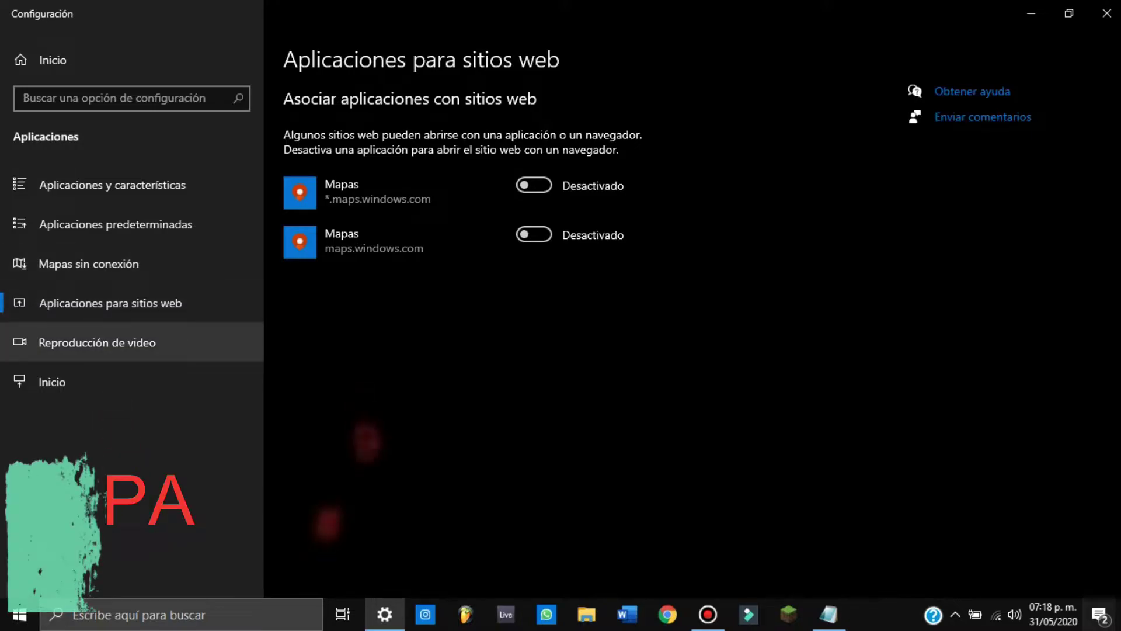
Step: Open Reproducción de video and examine its settings, including the battery optimization choices for watching movies and videos
{"action": "left_click", "coordinate": [140, 342]}
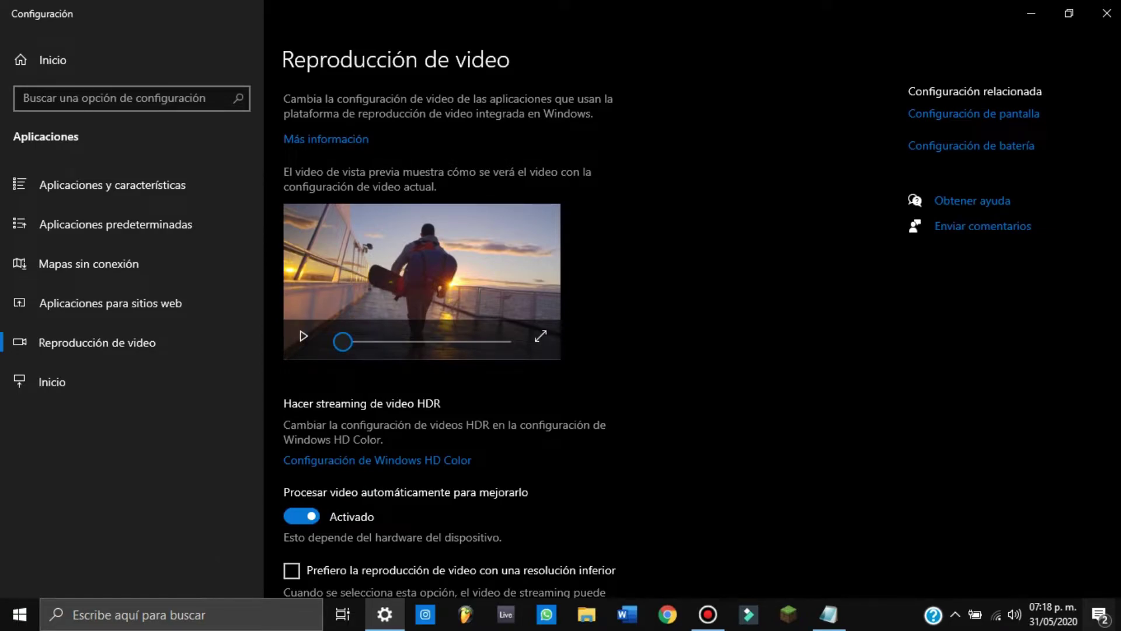
{"action": "scroll", "coordinate": [662, 338], "scroll_direction": "down", "scroll_amount": 3}
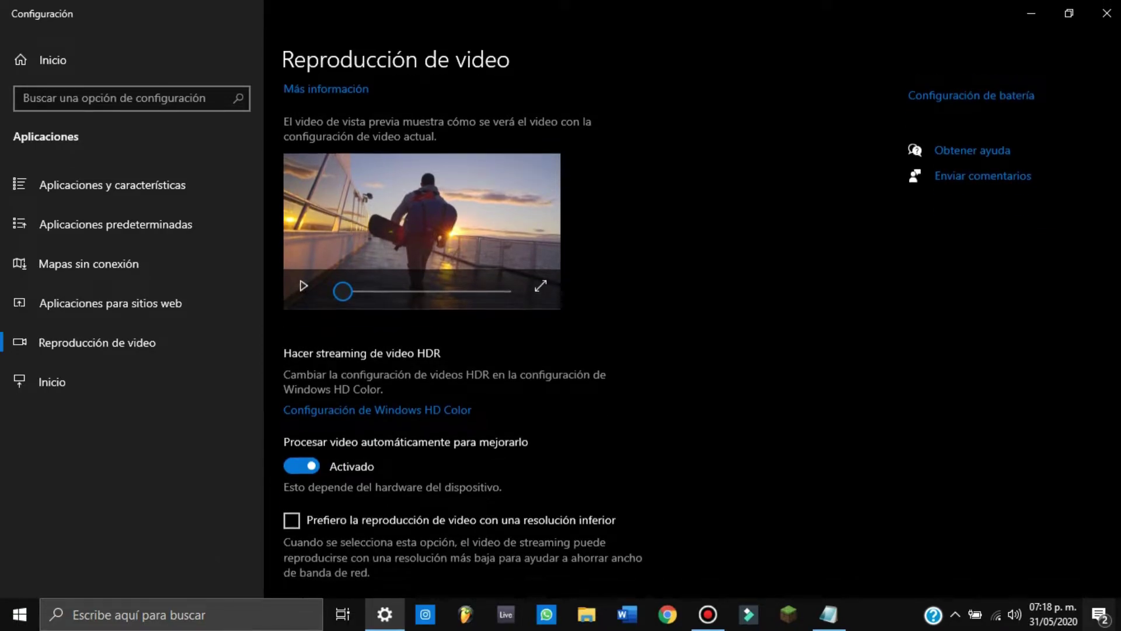
{"action": "scroll", "coordinate": [662, 338], "scroll_direction": "down", "scroll_amount": 1}
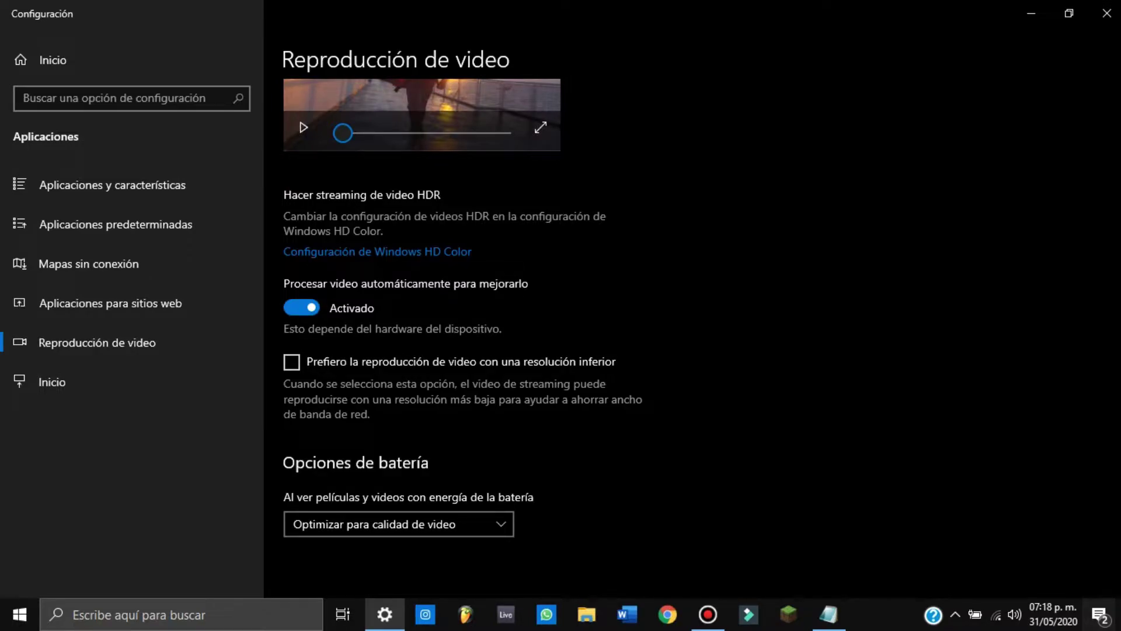
{"action": "scroll", "coordinate": [461, 321], "scroll_direction": "up", "scroll_amount": 3}
{"action": "scroll", "coordinate": [462, 321], "scroll_direction": "down", "scroll_amount": 1}
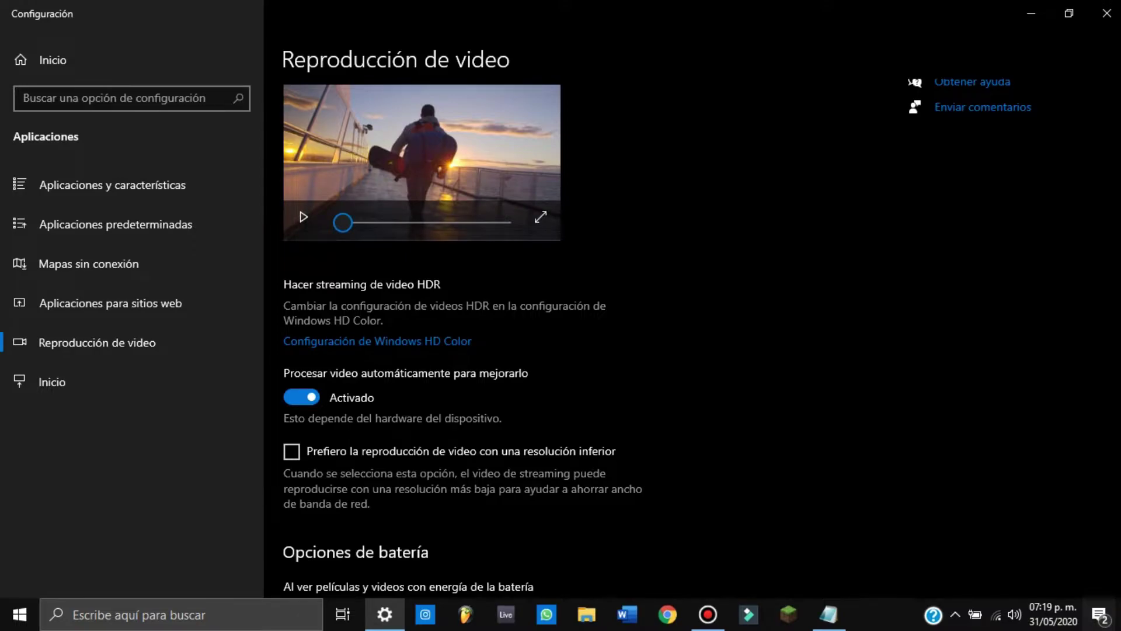
{"action": "scroll", "coordinate": [462, 321], "scroll_direction": "down", "scroll_amount": 2}
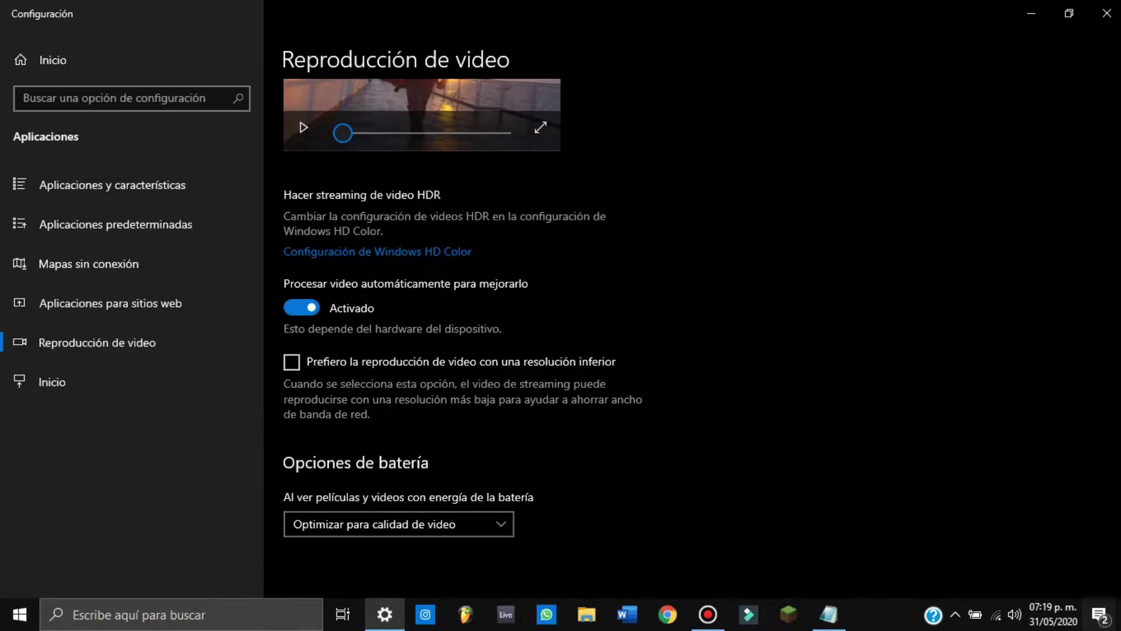
{"action": "left_click", "coordinate": [399, 523]}
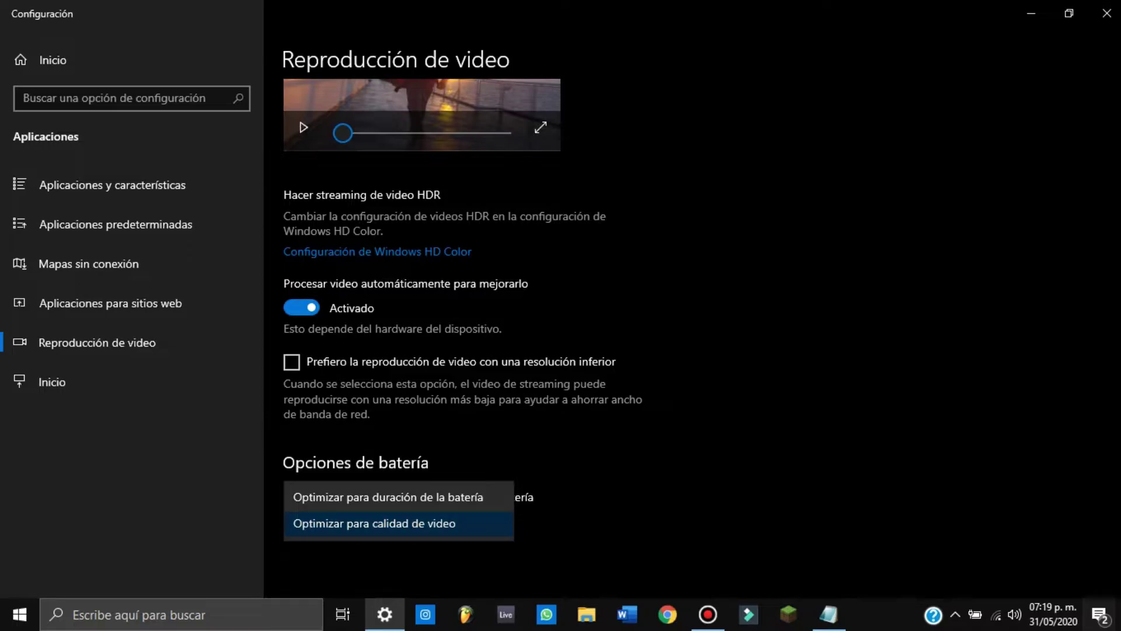
{"action": "key", "text": "Escape"}
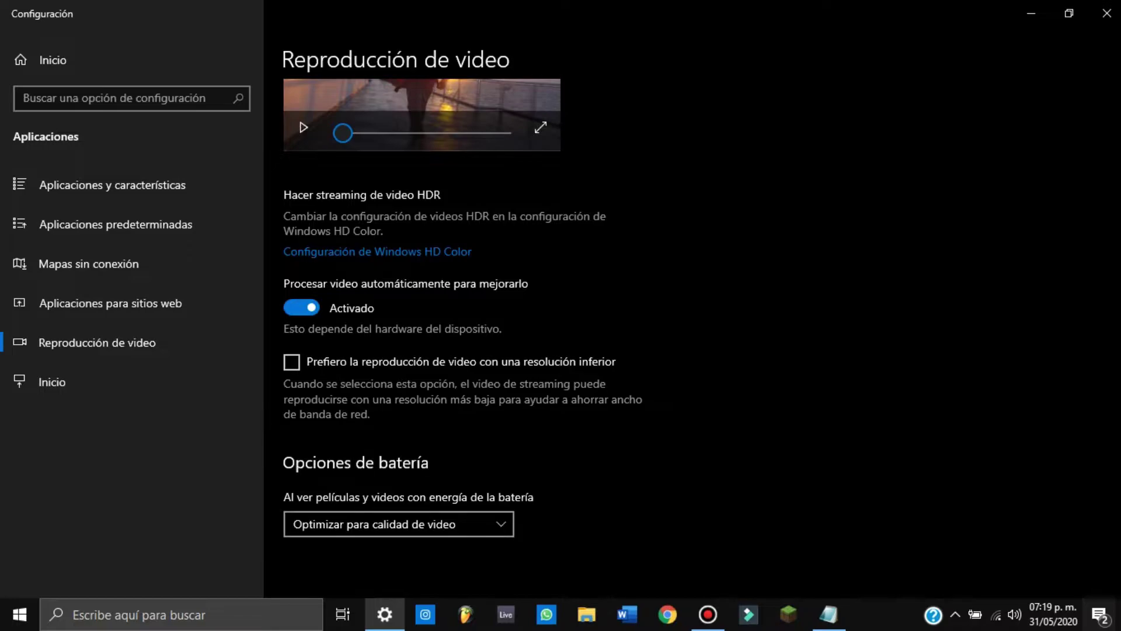
{"action": "key", "text": "space"}
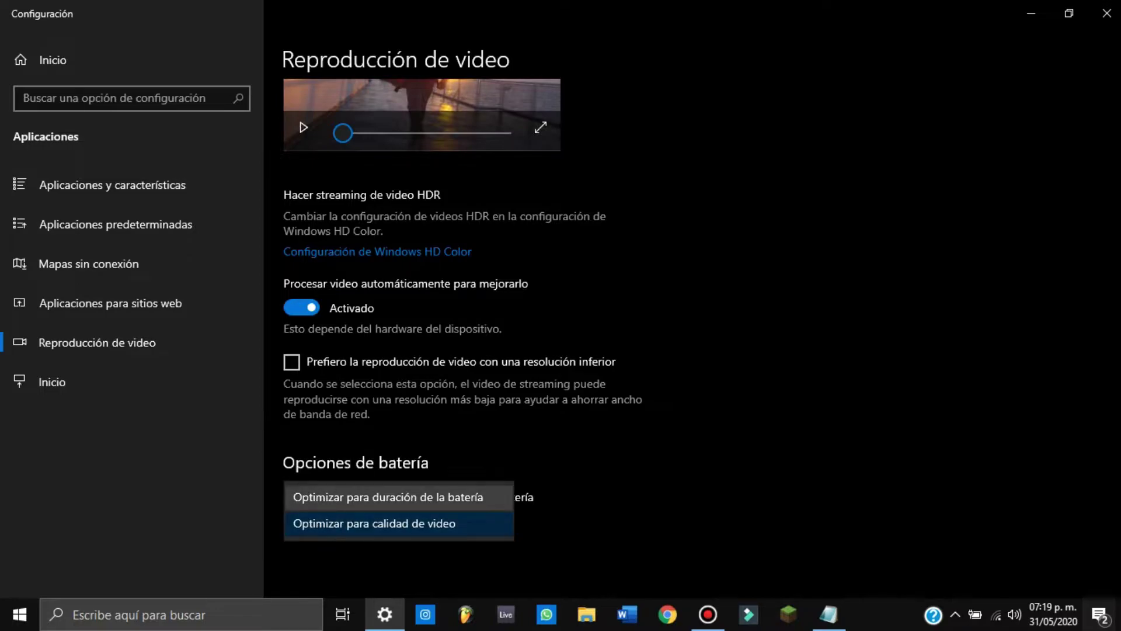
{"action": "key", "text": "Down"}
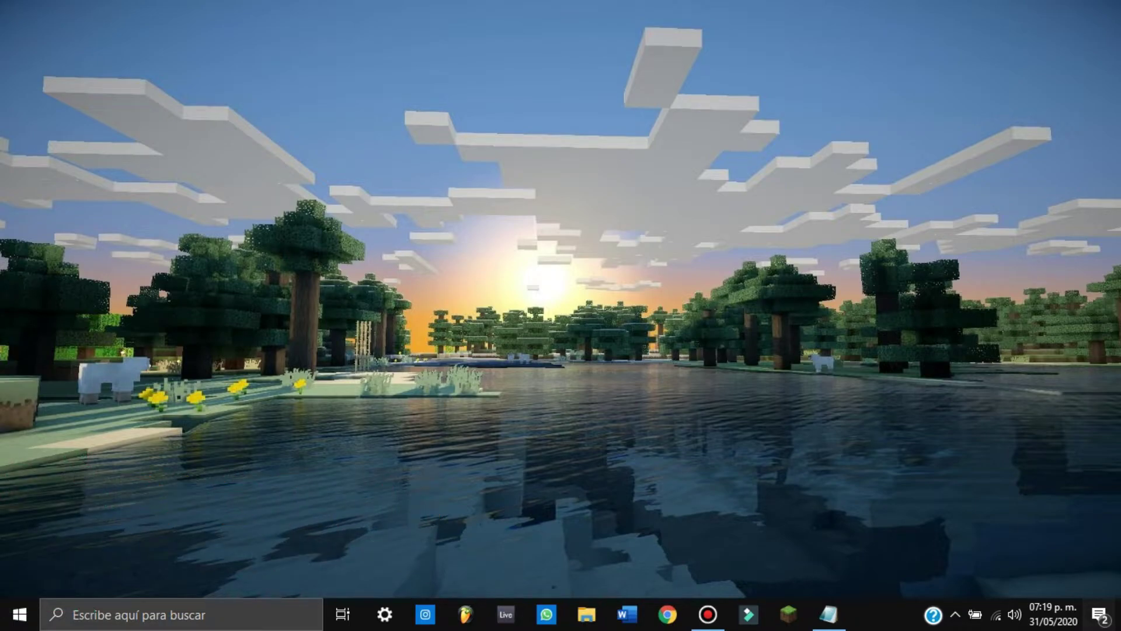
Step: Open the Administrador de tareas and maximize its window
{"action": "right_click", "coordinate": [881, 614]}
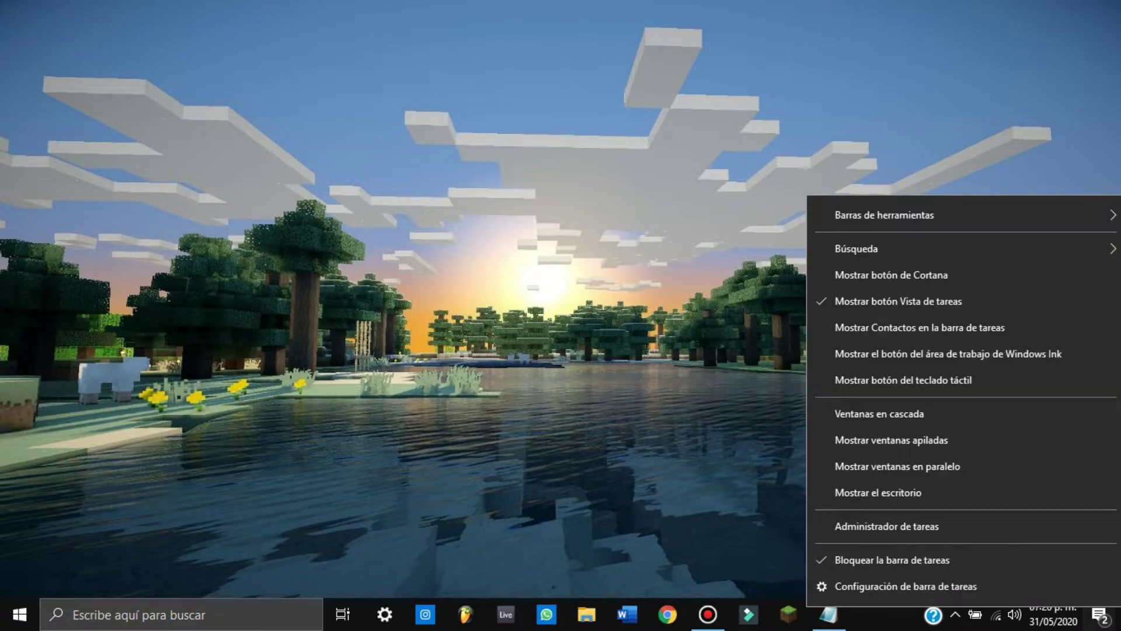
{"action": "left_click", "coordinate": [887, 526]}
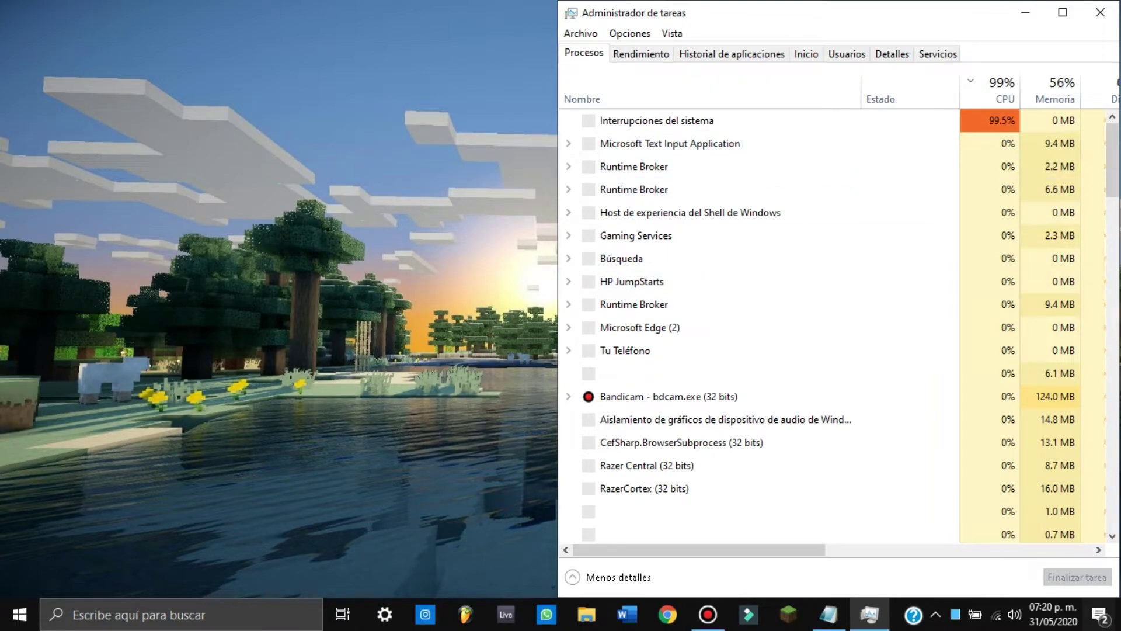
{"action": "left_click_drag", "start_coordinate": [759, 12], "coordinate": [589, 12]}
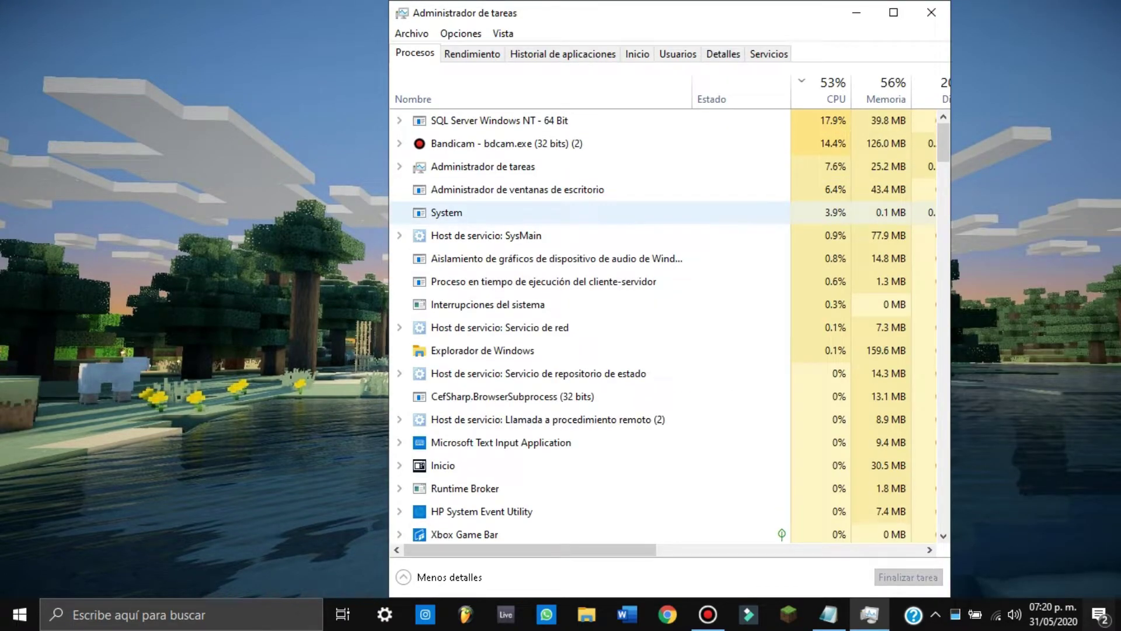
{"action": "left_click", "coordinate": [894, 12]}
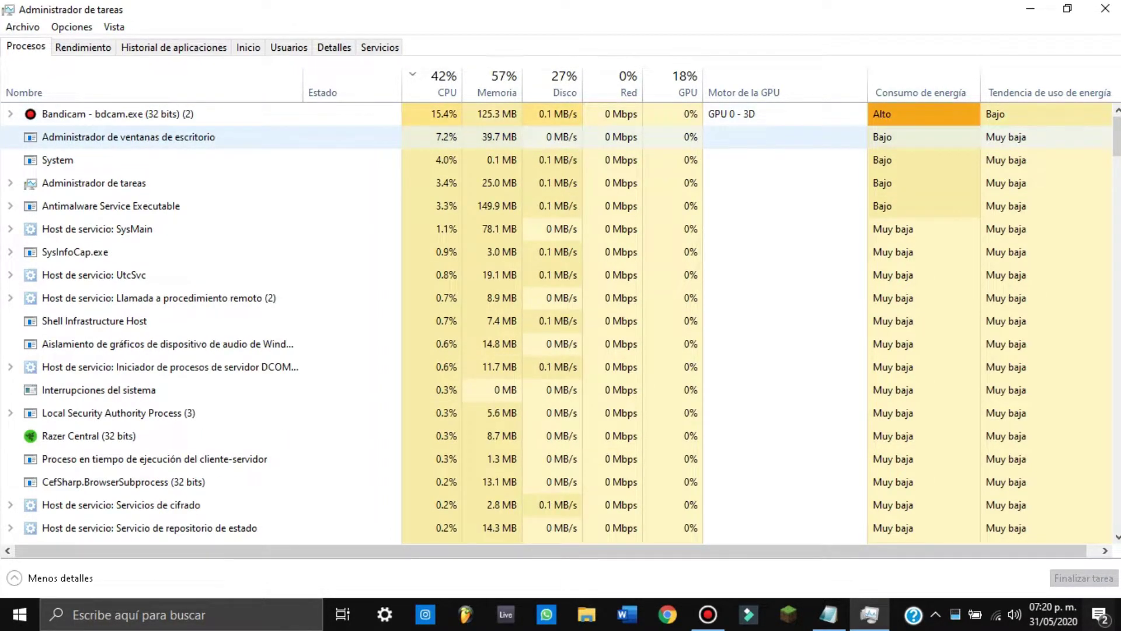
Step: Sort the processes by Memoria and end the RazerCortex (32 bits) task
{"action": "left_click", "coordinate": [499, 87]}
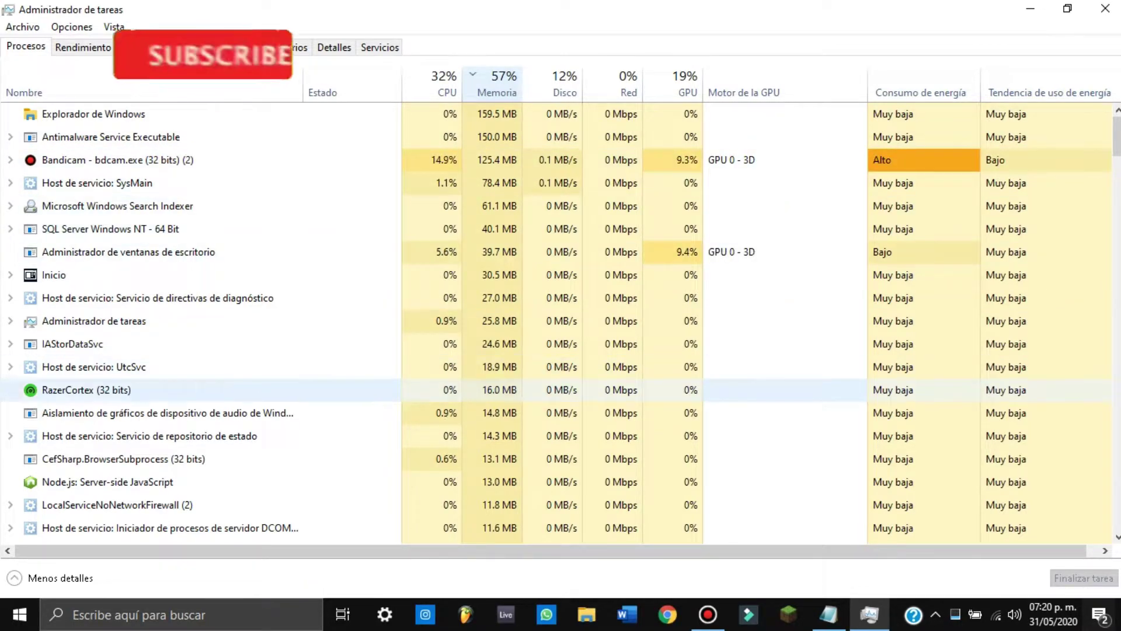
{"action": "right_click", "coordinate": [130, 390]}
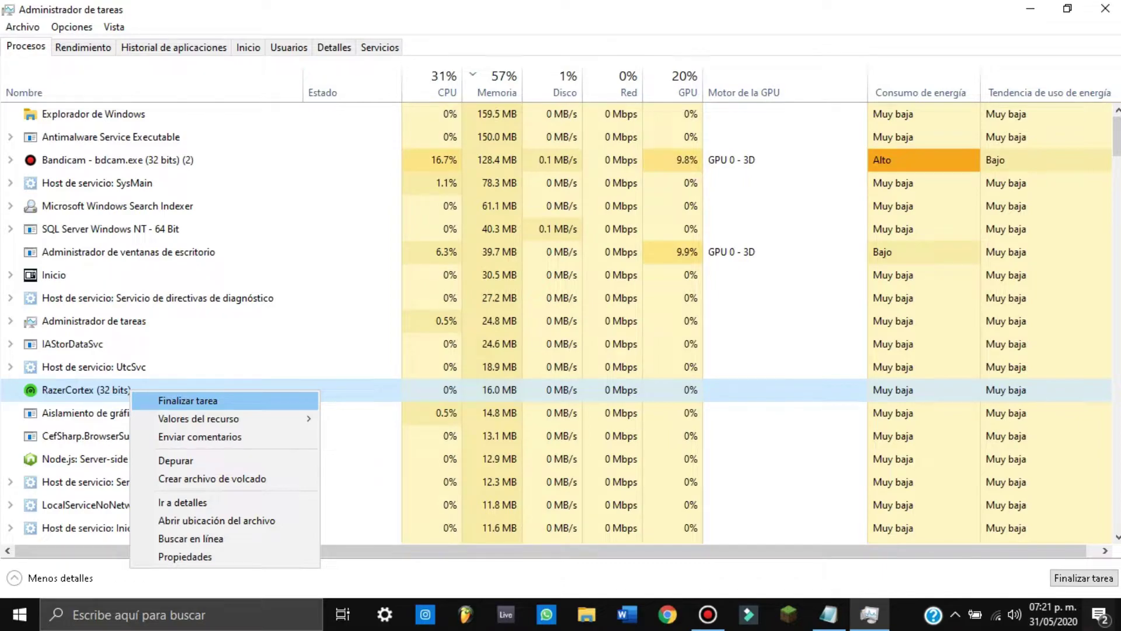
{"action": "key", "text": "Return"}
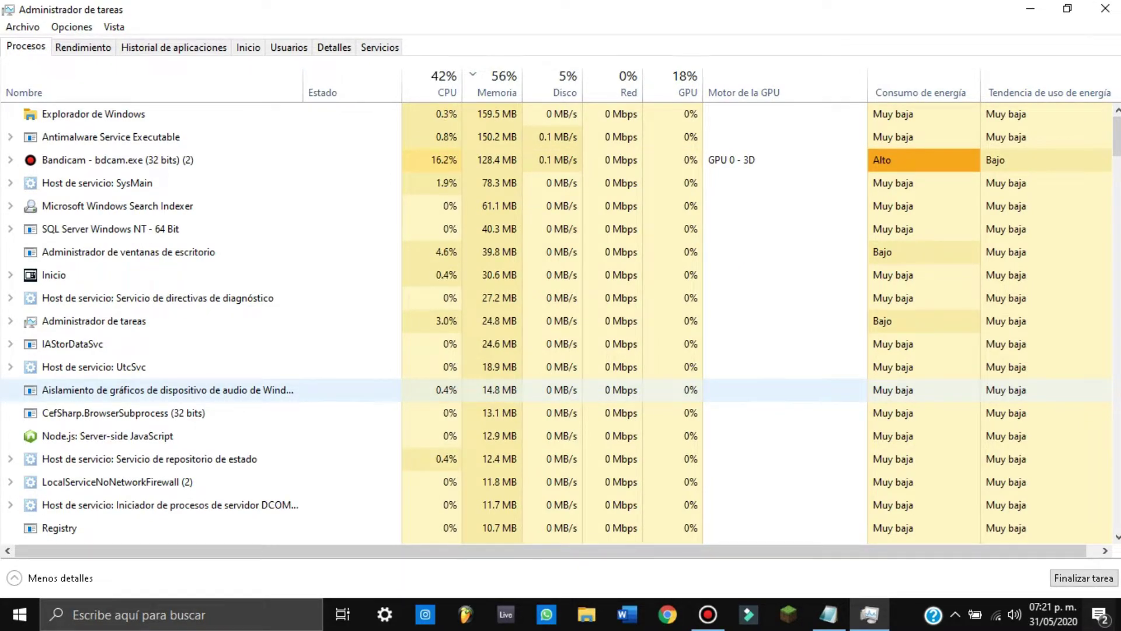
Step: Look through the remaining running processes, the Servicios list, and the Detalles list
{"action": "scroll", "coordinate": [175, 295], "scroll_direction": "down", "scroll_amount": 2}
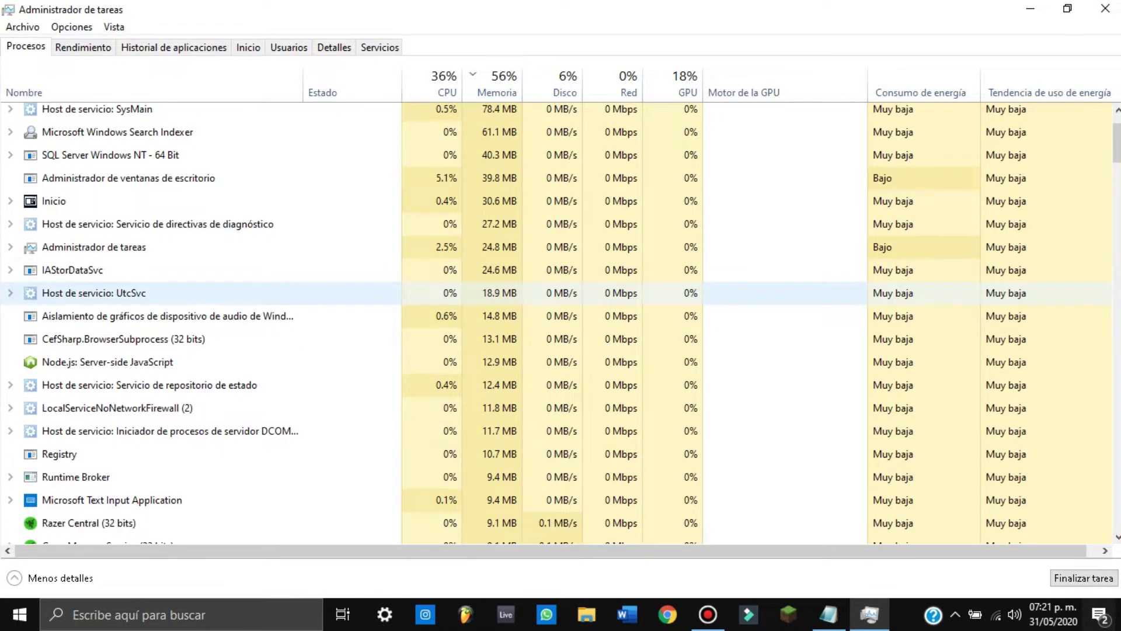
{"action": "scroll", "coordinate": [176, 292], "scroll_direction": "down", "scroll_amount": 1}
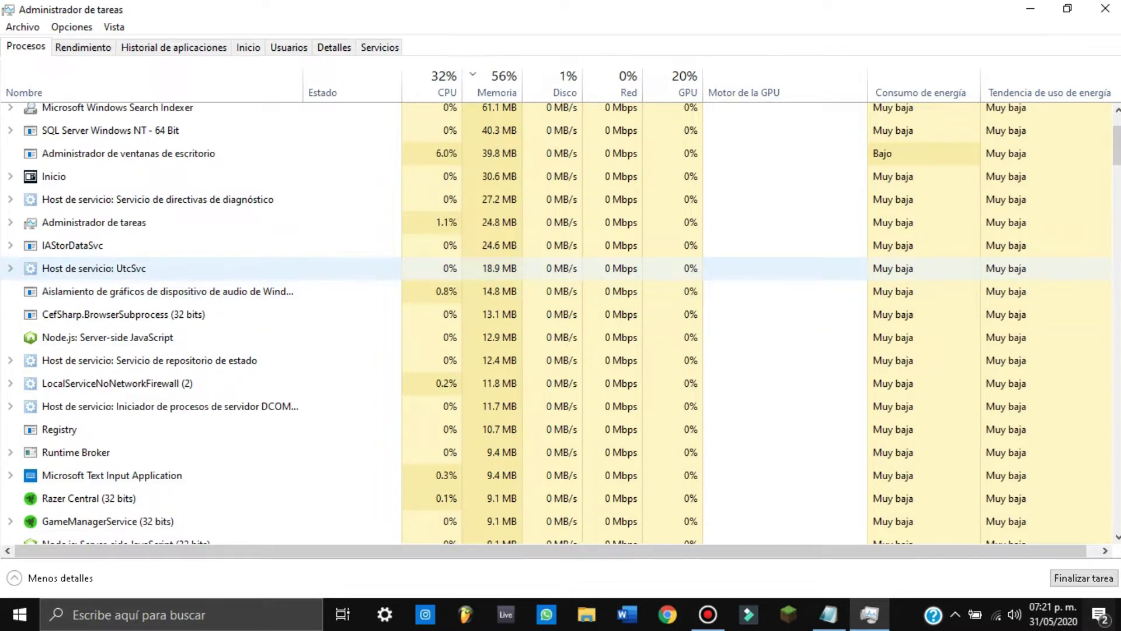
{"action": "scroll", "coordinate": [175, 260], "scroll_direction": "up", "scroll_amount": 2}
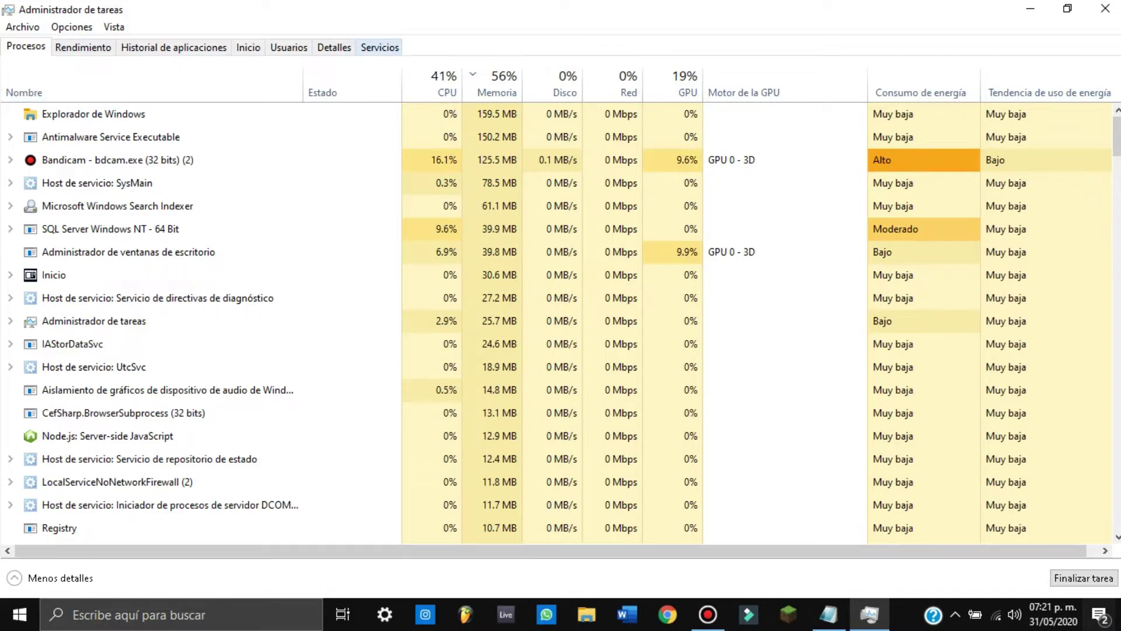
{"action": "left_click", "coordinate": [379, 47]}
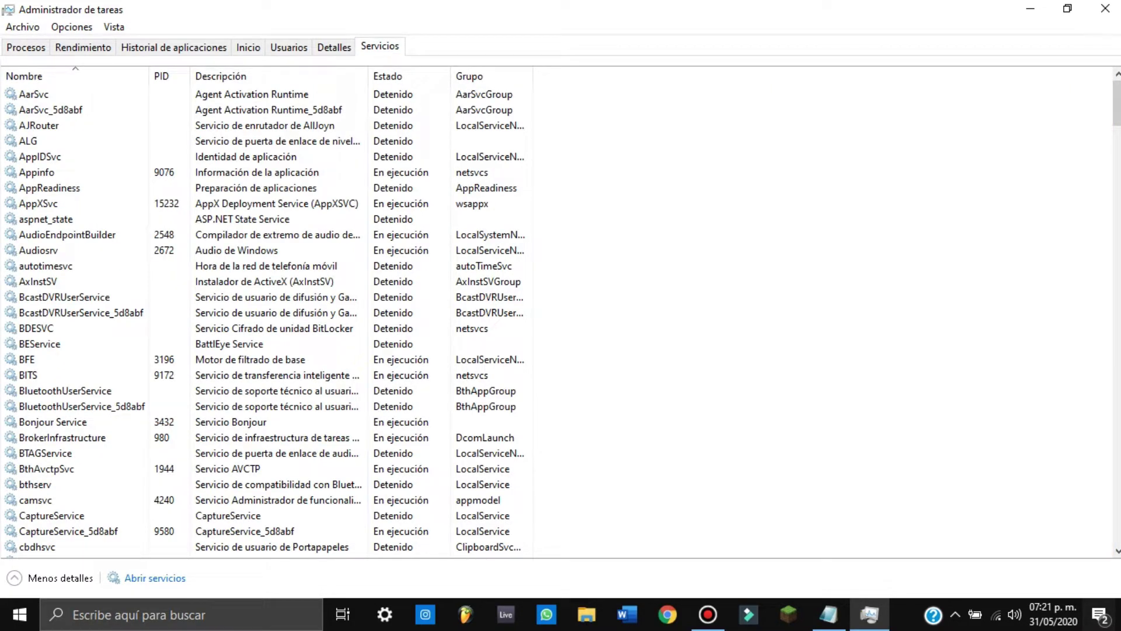
{"action": "left_click", "coordinate": [334, 47]}
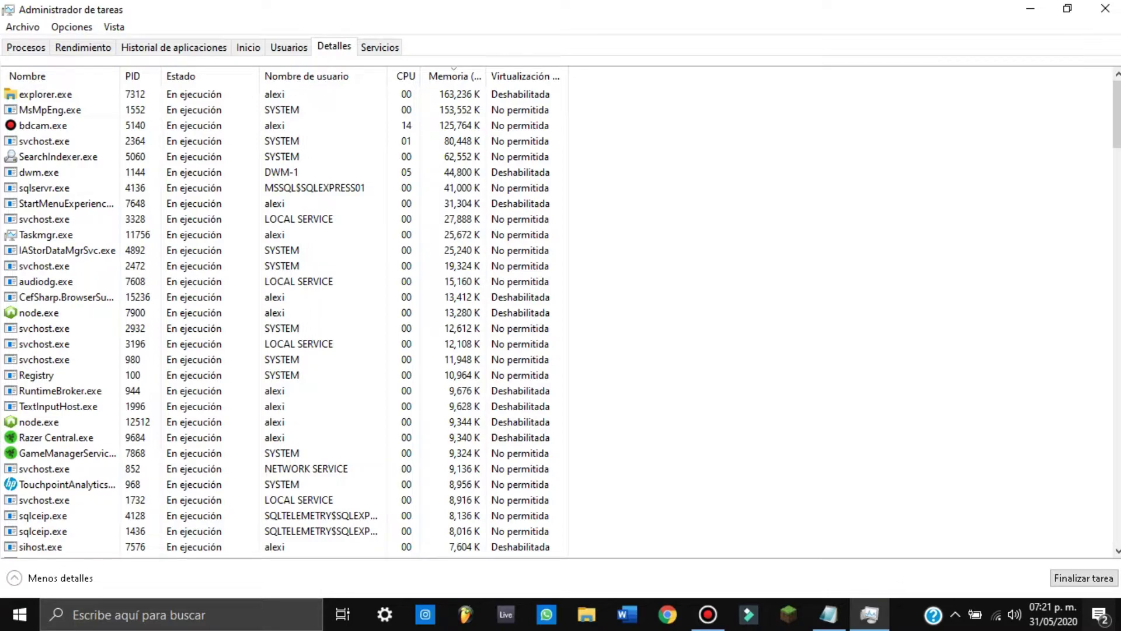
Step: Sort the Detalles list by Memoria and by Nombre de usuario, and look through the running processes
{"action": "left_click", "coordinate": [454, 76]}
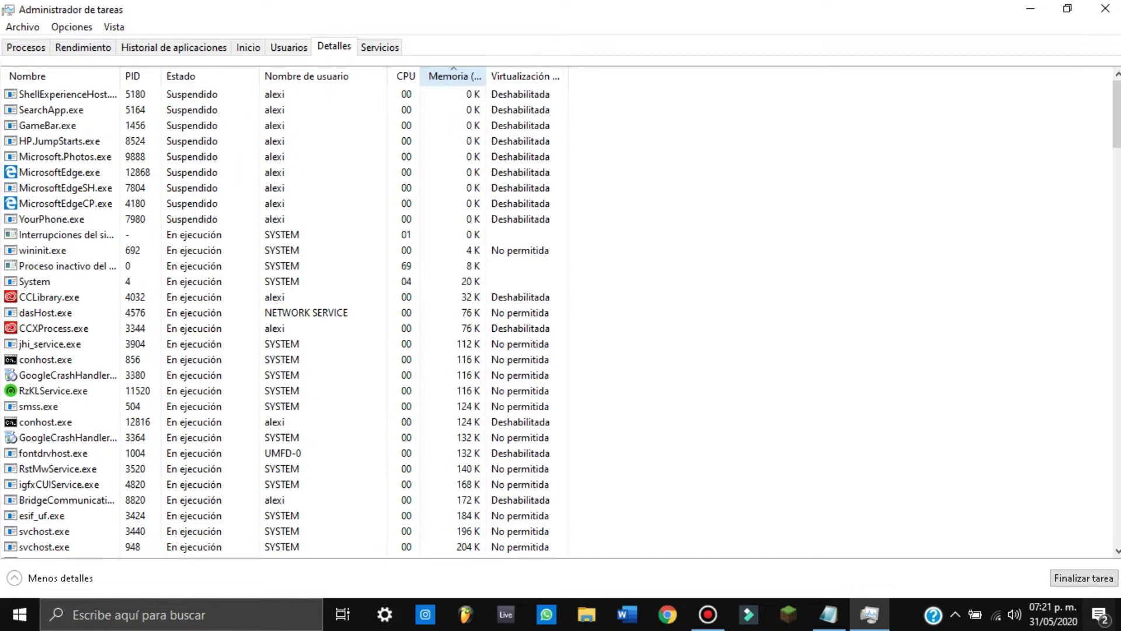
{"action": "left_click", "coordinate": [455, 76]}
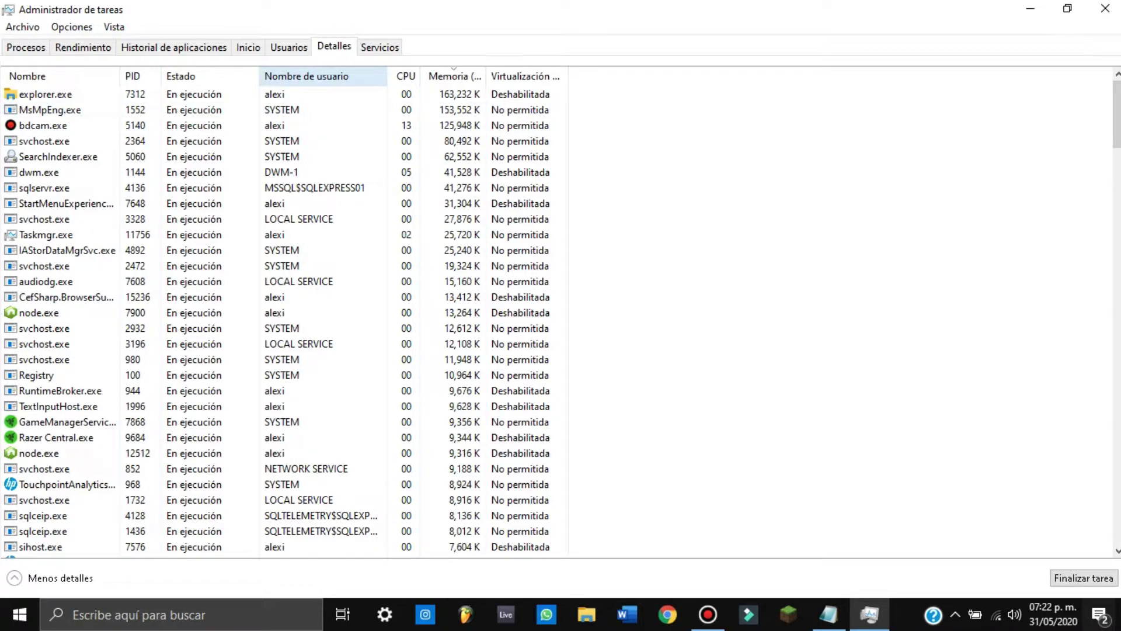
{"action": "left_click", "coordinate": [306, 76]}
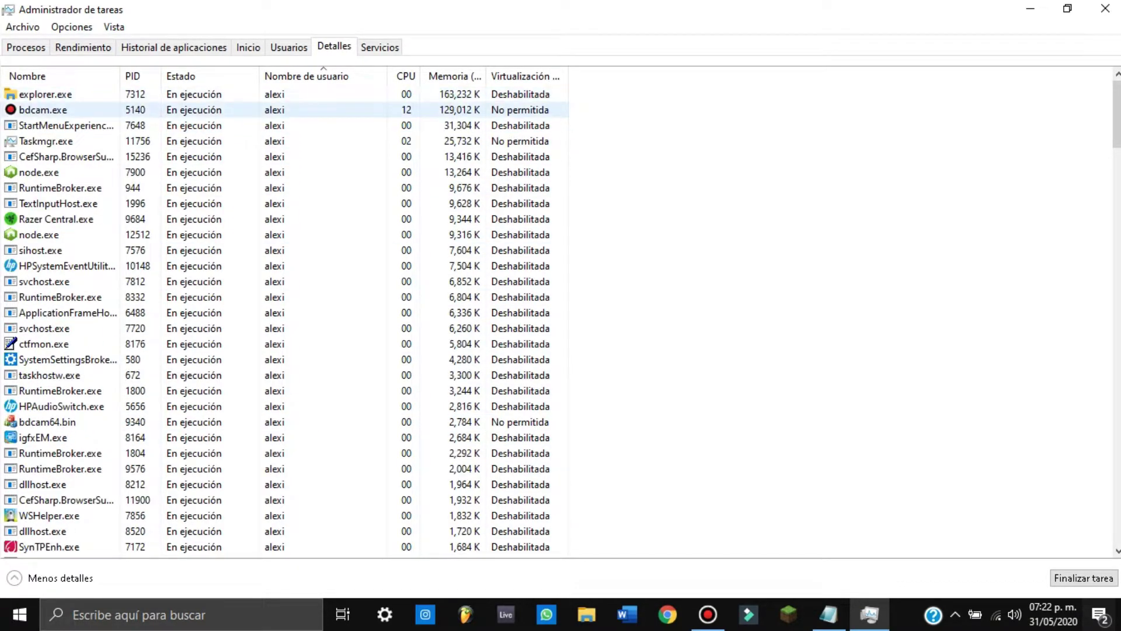
{"action": "scroll", "coordinate": [286, 141], "scroll_direction": "down", "scroll_amount": 20}
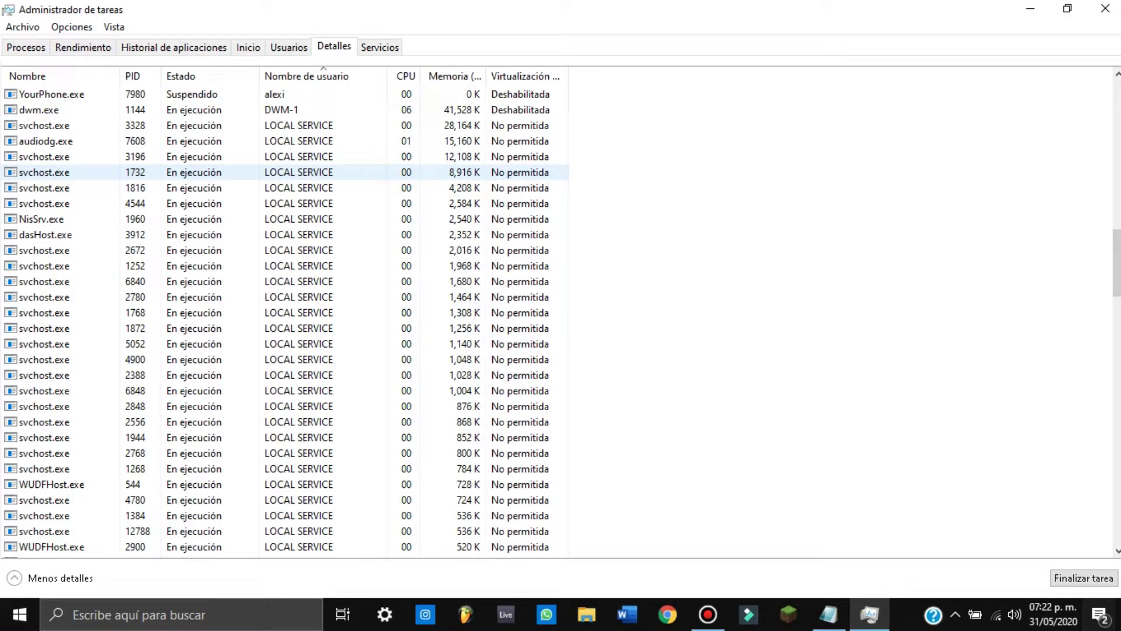
{"action": "scroll", "coordinate": [286, 158], "scroll_direction": "down", "scroll_amount": 11}
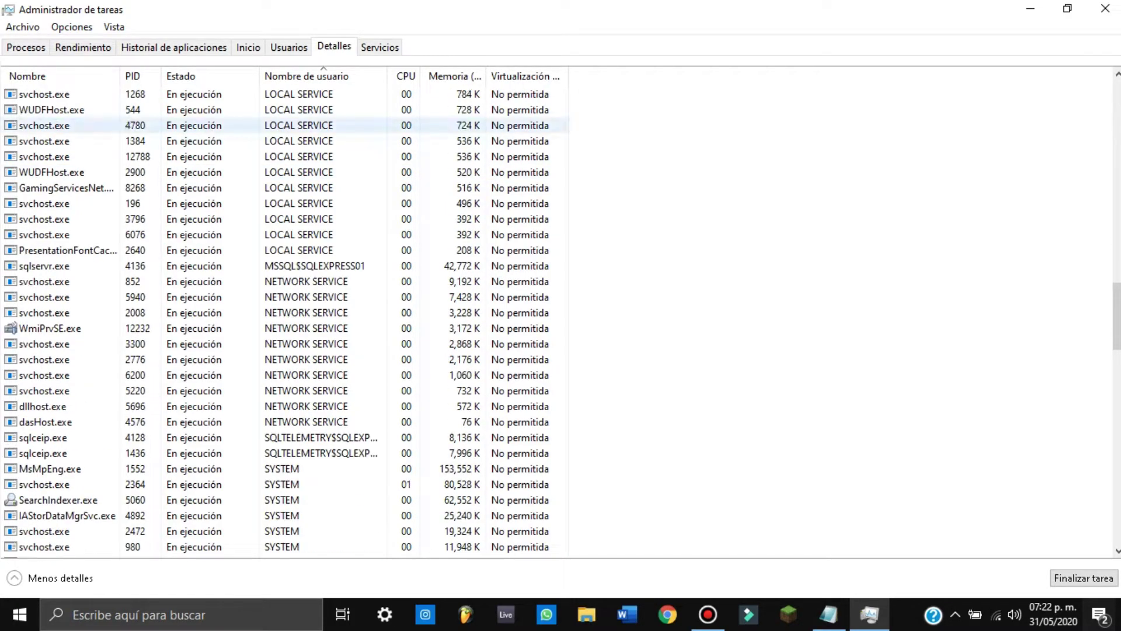
{"action": "scroll", "coordinate": [286, 156], "scroll_direction": "down", "scroll_amount": 4}
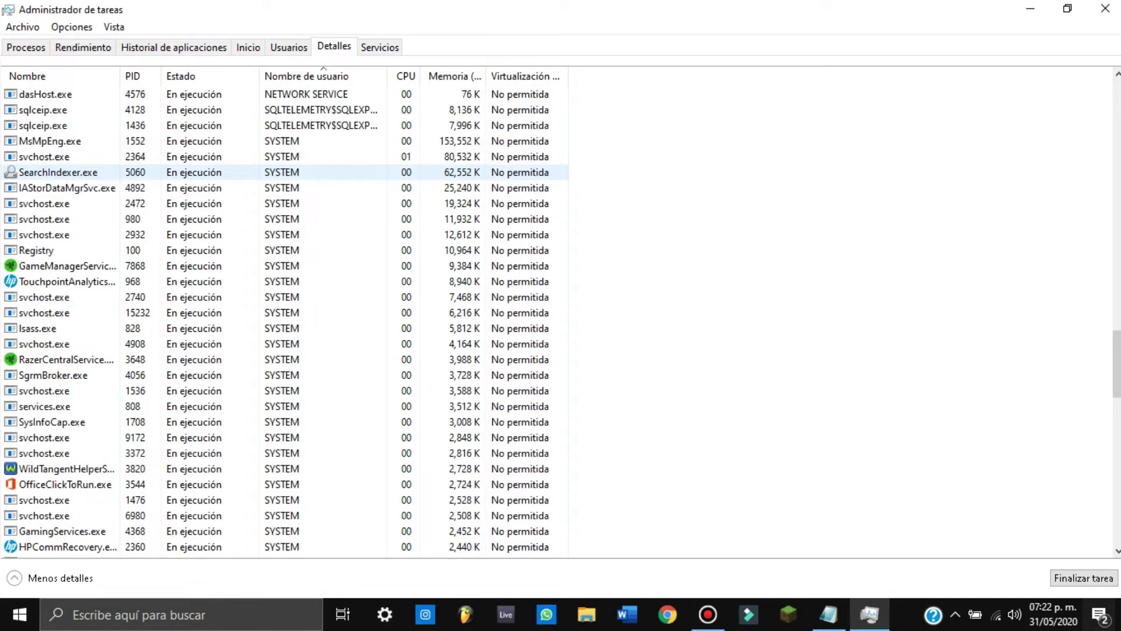
{"action": "scroll", "coordinate": [287, 157], "scroll_direction": "down", "scroll_amount": 12}
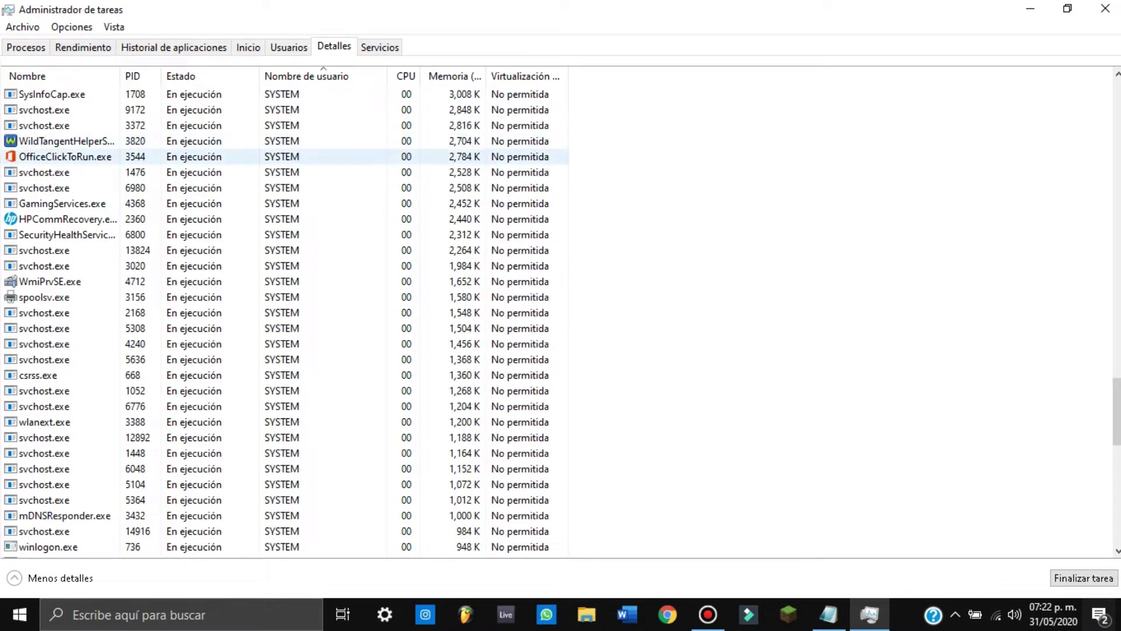
{"action": "scroll", "coordinate": [286, 156], "scroll_direction": "up", "scroll_amount": 20}
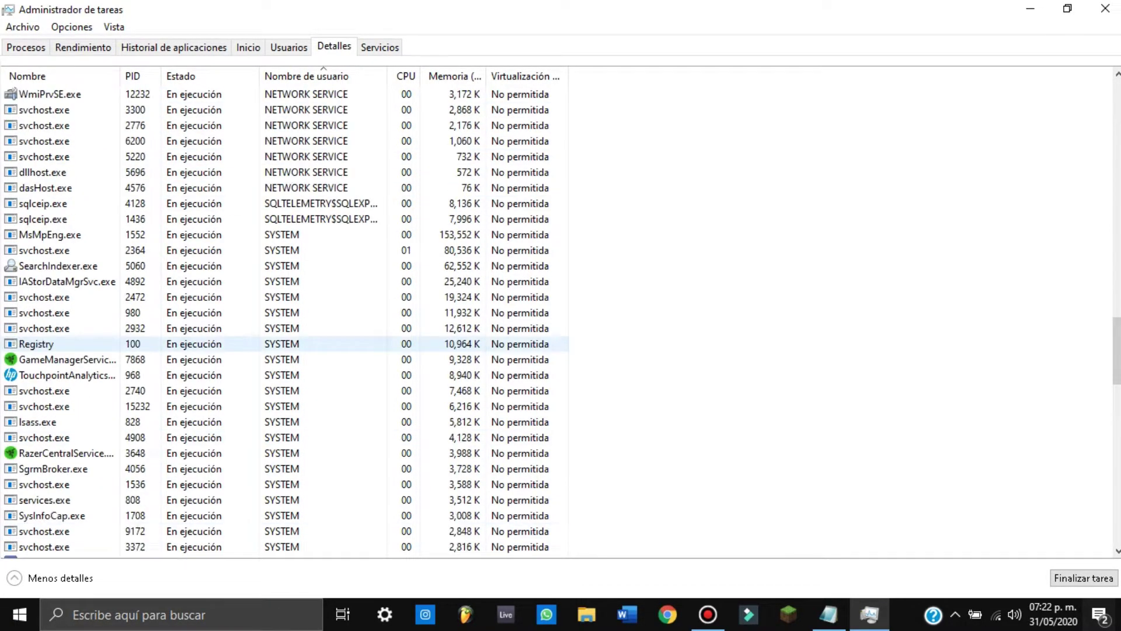
{"action": "scroll", "coordinate": [286, 250], "scroll_direction": "up", "scroll_amount": 9}
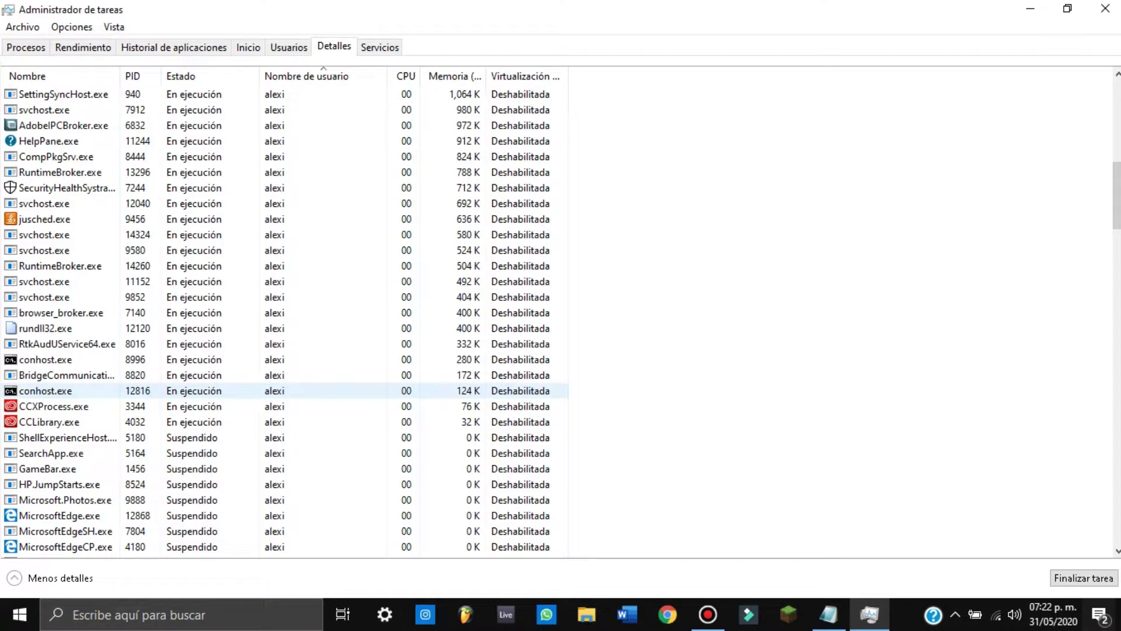
{"action": "scroll", "coordinate": [286, 390], "scroll_direction": "up", "scroll_amount": 9}
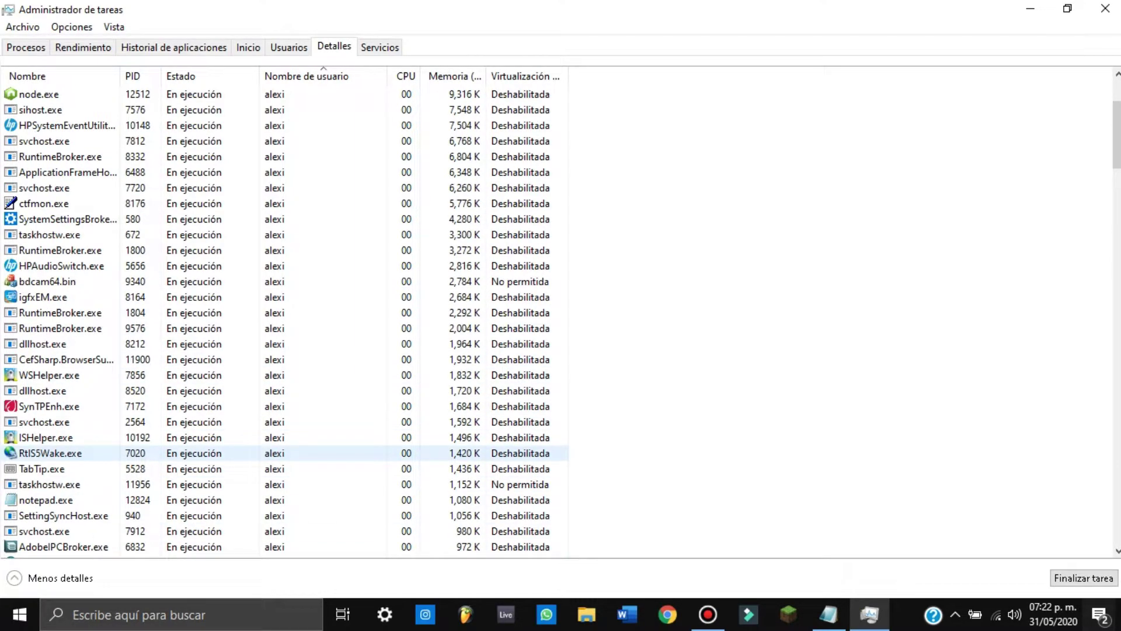
{"action": "scroll", "coordinate": [286, 452], "scroll_direction": "up", "scroll_amount": 3}
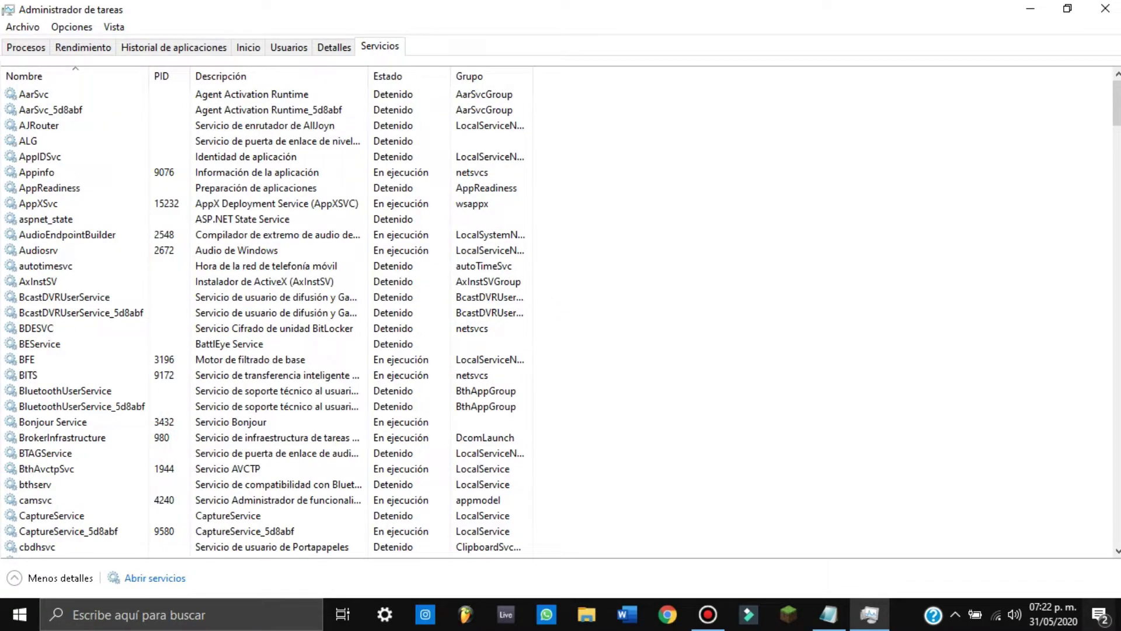
Step: Widen the Descripción column in the Servicios list and look through the services, including the actions available for WSearch
{"action": "scroll", "coordinate": [268, 316], "scroll_direction": "down", "scroll_amount": 1}
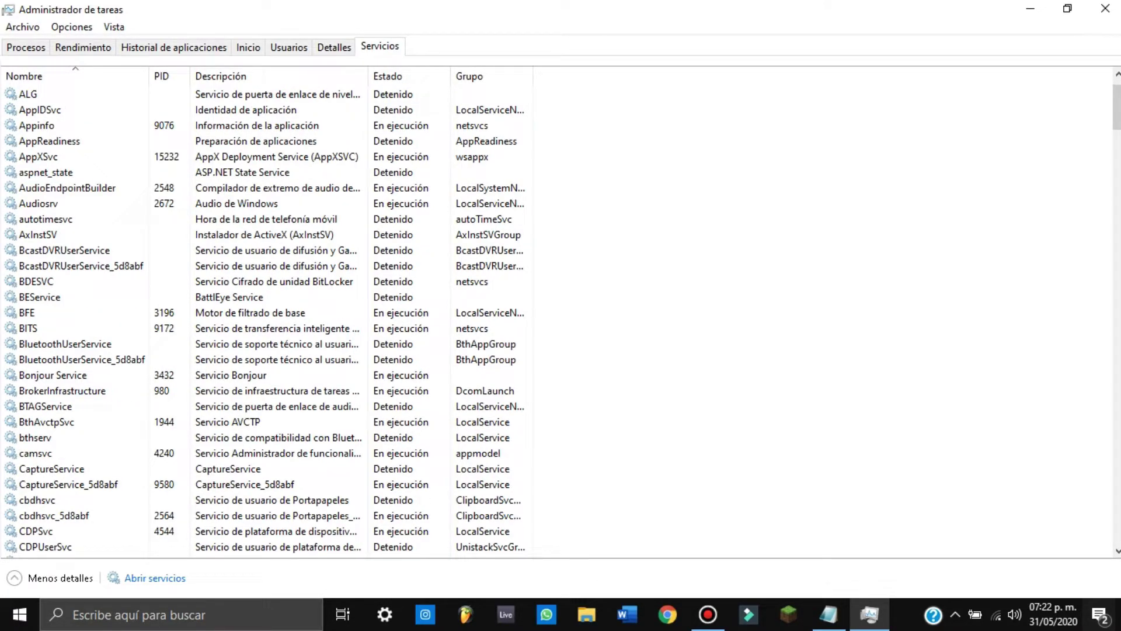
{"action": "left_click_drag", "start_coordinate": [369, 76], "coordinate": [598, 76]}
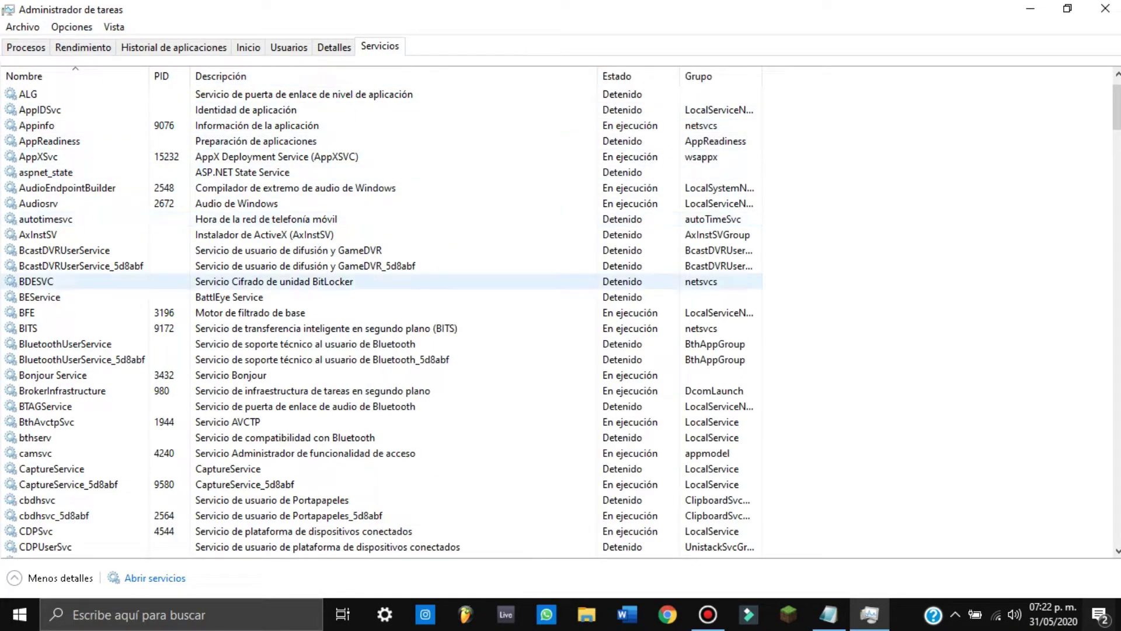
{"action": "scroll", "coordinate": [380, 235], "scroll_direction": "down", "scroll_amount": 3}
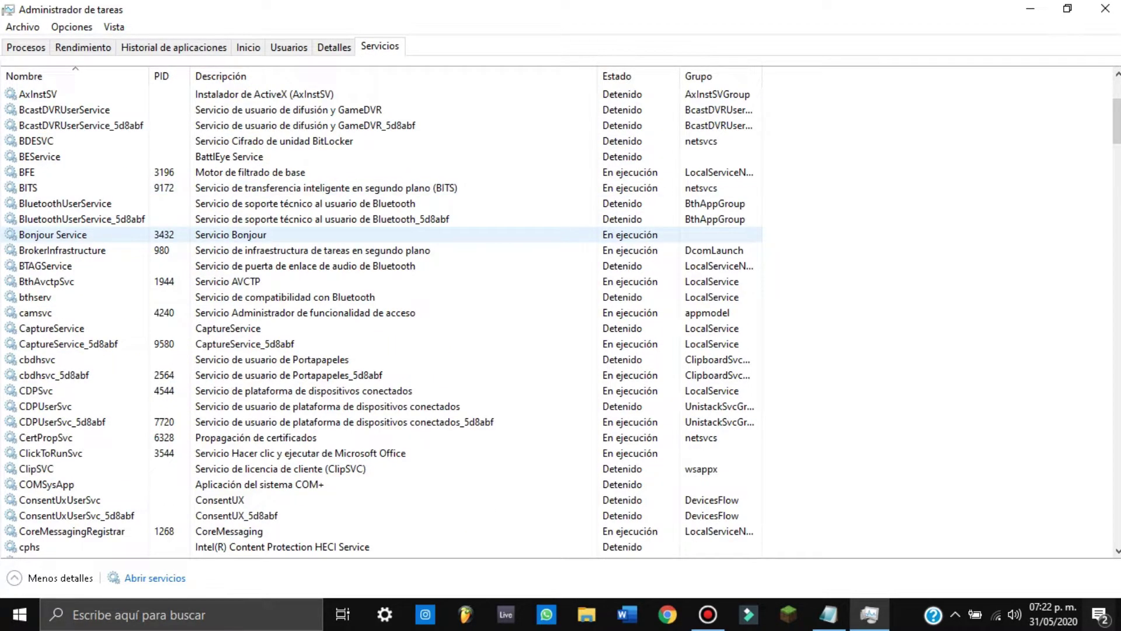
{"action": "scroll", "coordinate": [379, 235], "scroll_direction": "down", "scroll_amount": 20}
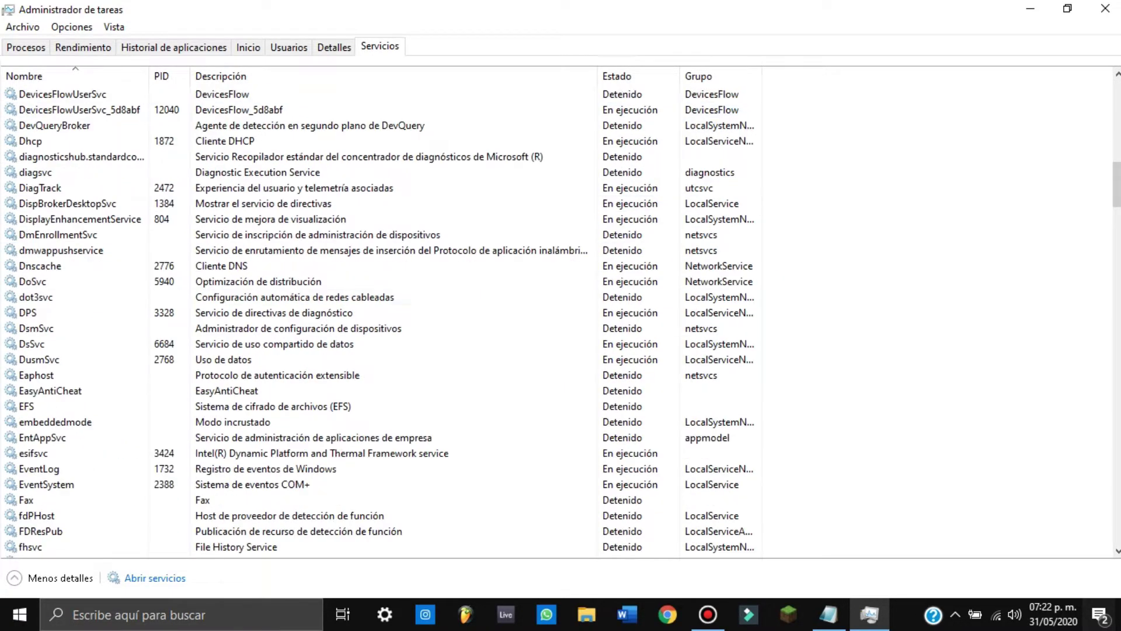
{"action": "scroll", "coordinate": [379, 156], "scroll_direction": "down", "scroll_amount": 16}
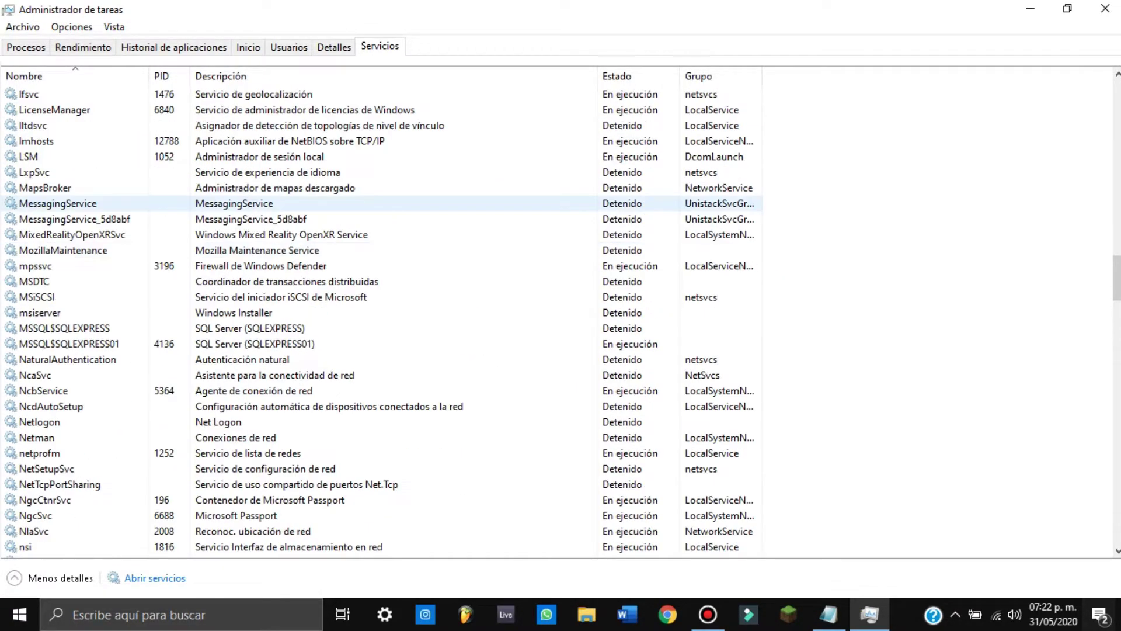
{"action": "scroll", "coordinate": [379, 156], "scroll_direction": "down", "scroll_amount": 19}
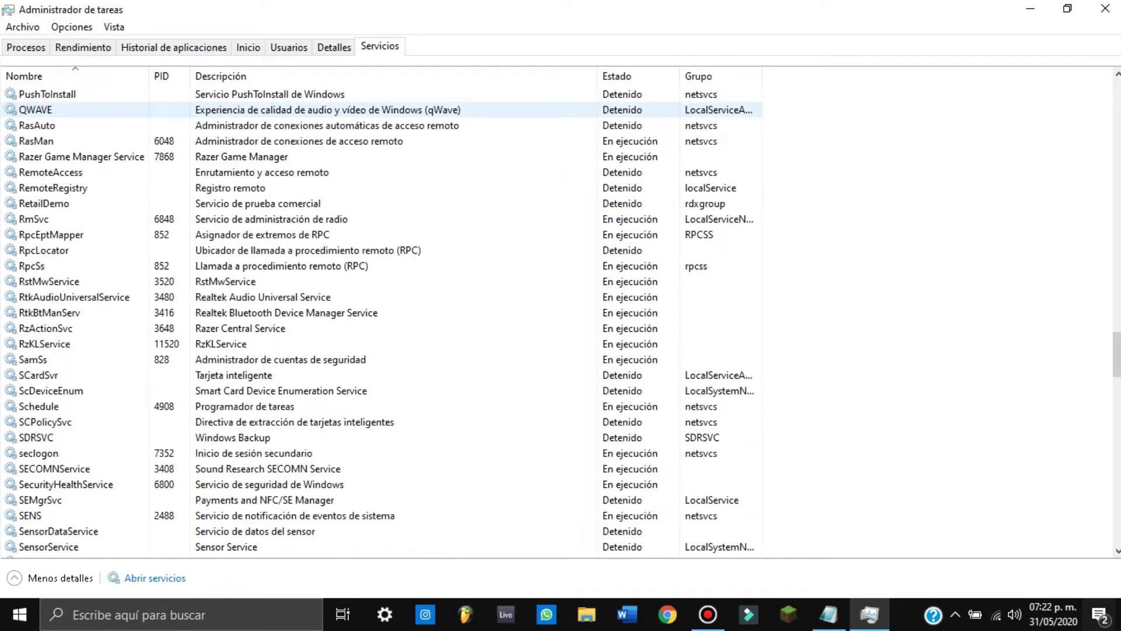
{"action": "scroll", "coordinate": [380, 157], "scroll_direction": "down", "scroll_amount": 20}
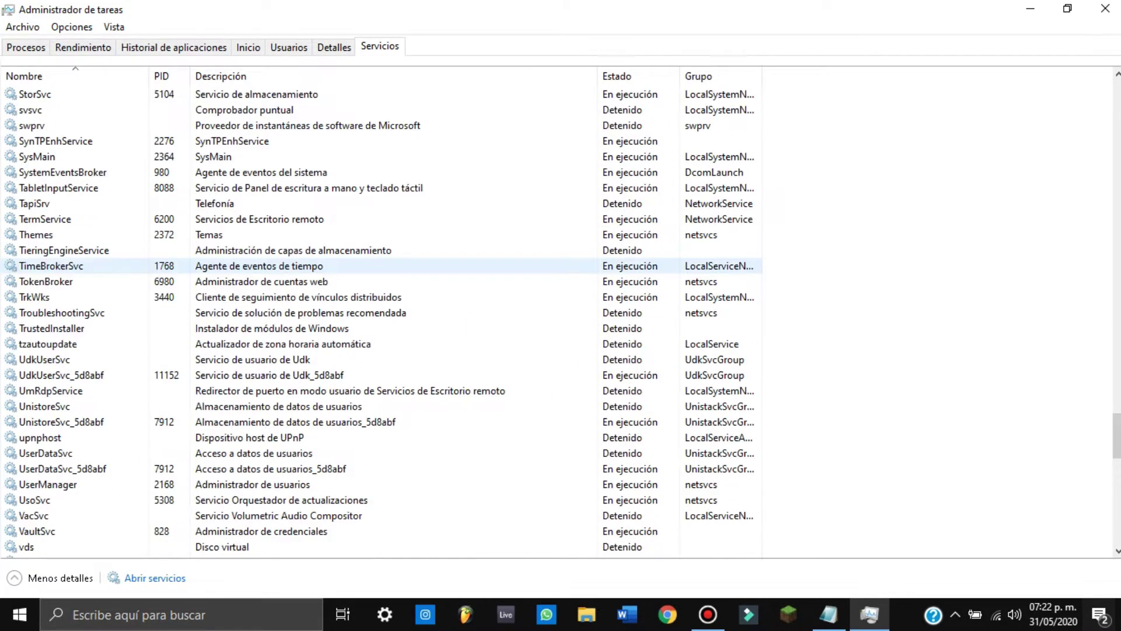
{"action": "scroll", "coordinate": [380, 297], "scroll_direction": "down", "scroll_amount": 13}
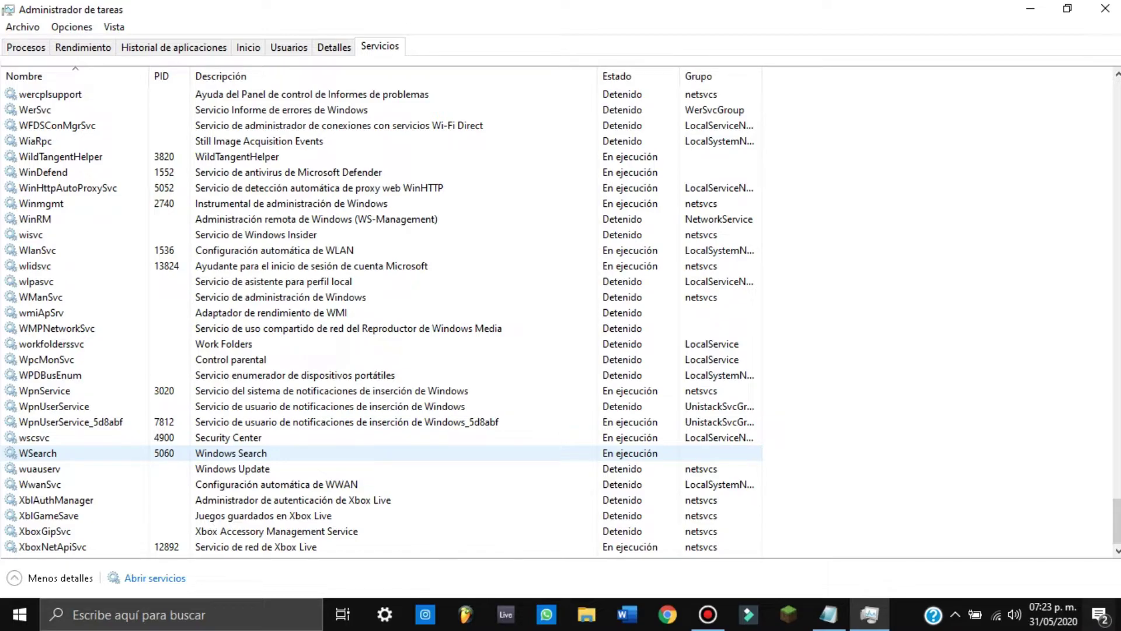
{"action": "right_click", "coordinate": [192, 450]}
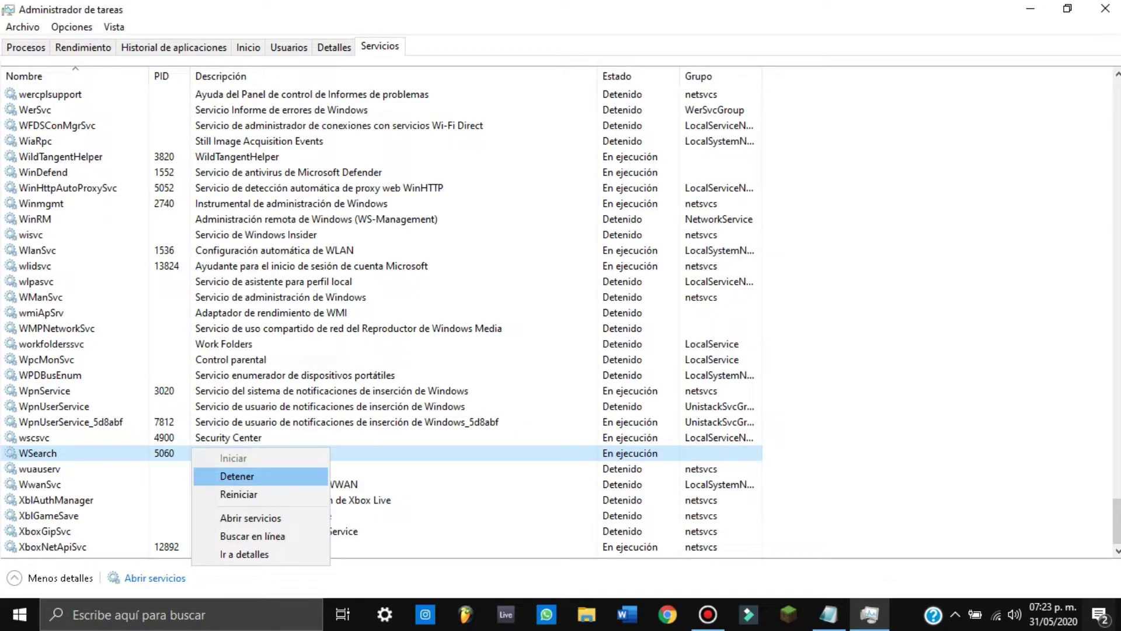
{"action": "key", "text": "Escape"}
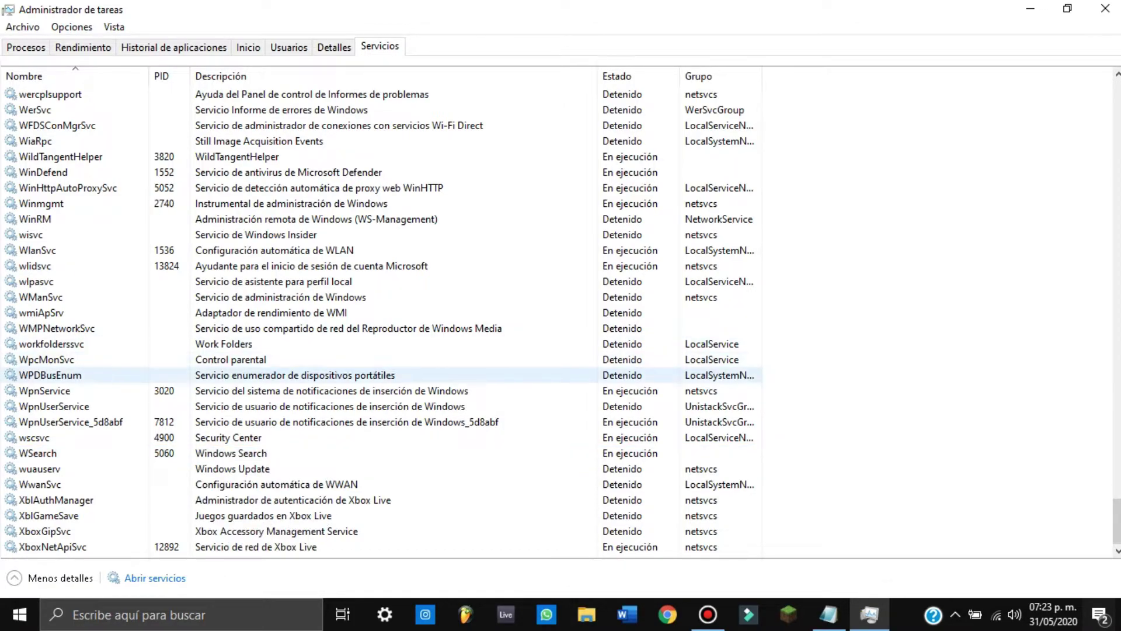
Step: Review the services listed before WSearch again and close the Administrador de tareas
{"action": "scroll", "coordinate": [379, 359], "scroll_direction": "up", "scroll_amount": 7}
{"action": "scroll", "coordinate": [380, 315], "scroll_direction": "up", "scroll_amount": 10}
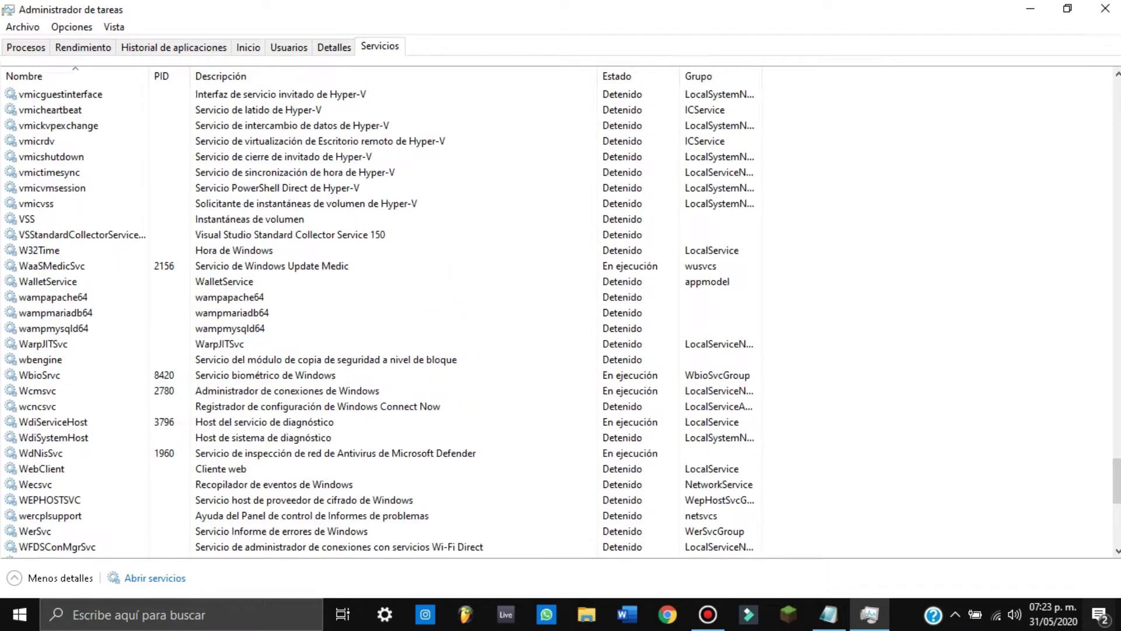
{"action": "scroll", "coordinate": [380, 500], "scroll_direction": "up", "scroll_amount": 3}
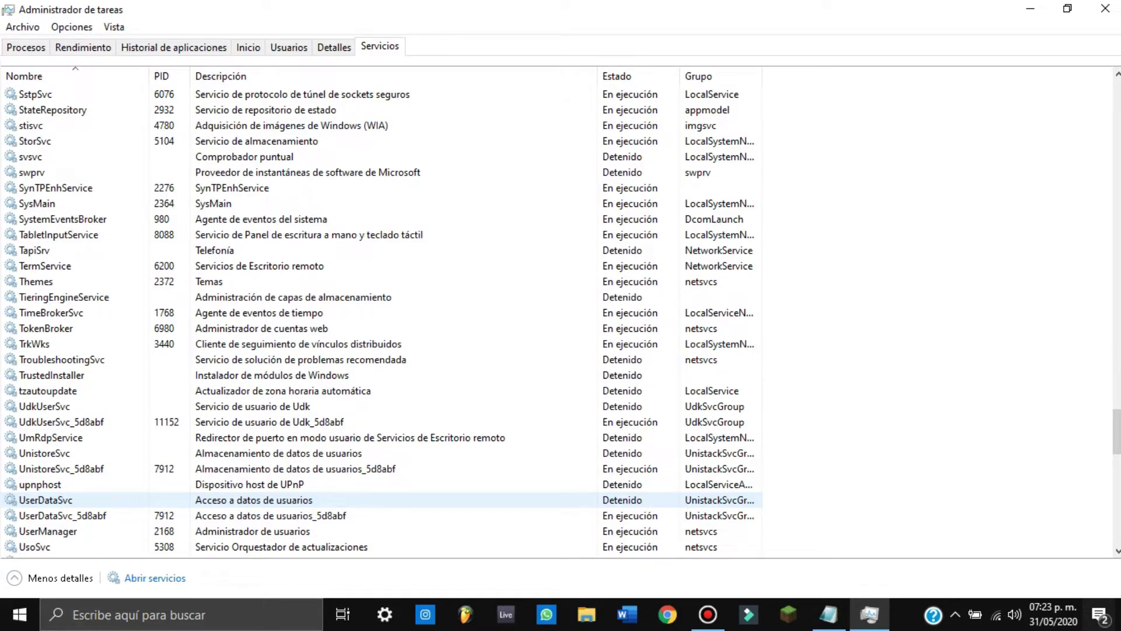
{"action": "scroll", "coordinate": [379, 336], "scroll_direction": "down", "scroll_amount": 5}
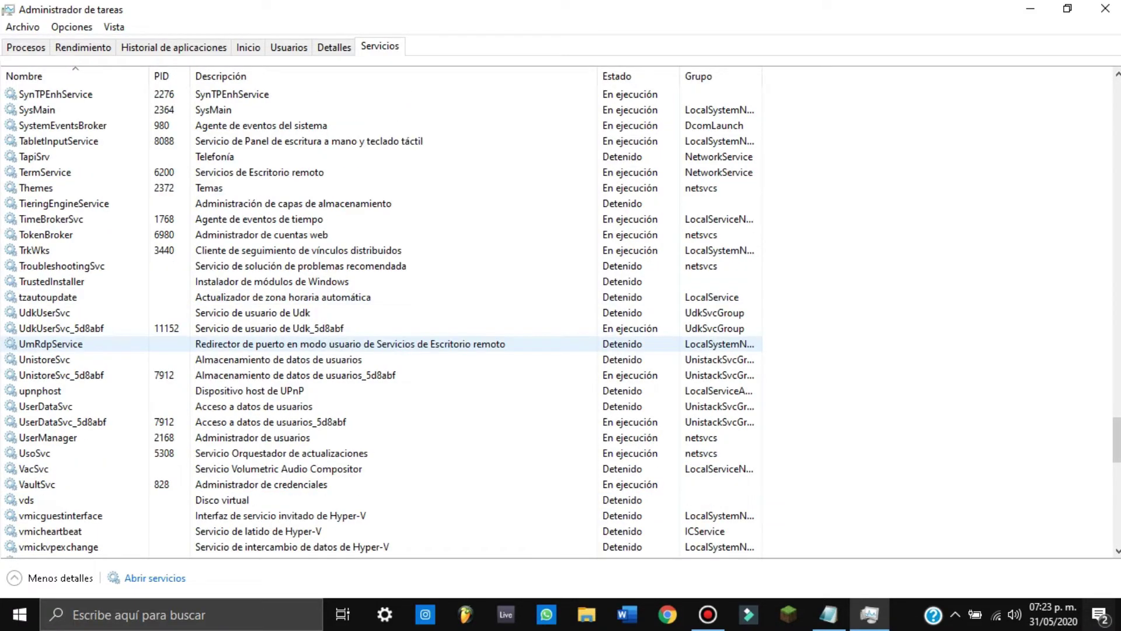
{"action": "scroll", "coordinate": [380, 328], "scroll_direction": "down", "scroll_amount": 10}
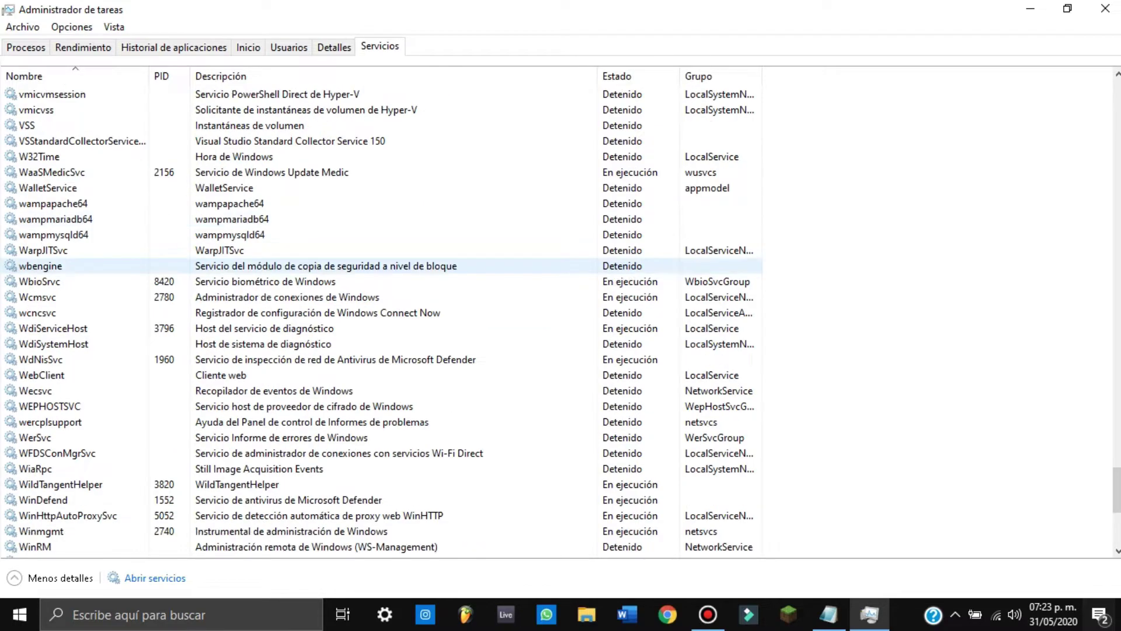
{"action": "scroll", "coordinate": [380, 329], "scroll_direction": "up", "scroll_amount": 6}
{"action": "scroll", "coordinate": [380, 328], "scroll_direction": "up", "scroll_amount": 6}
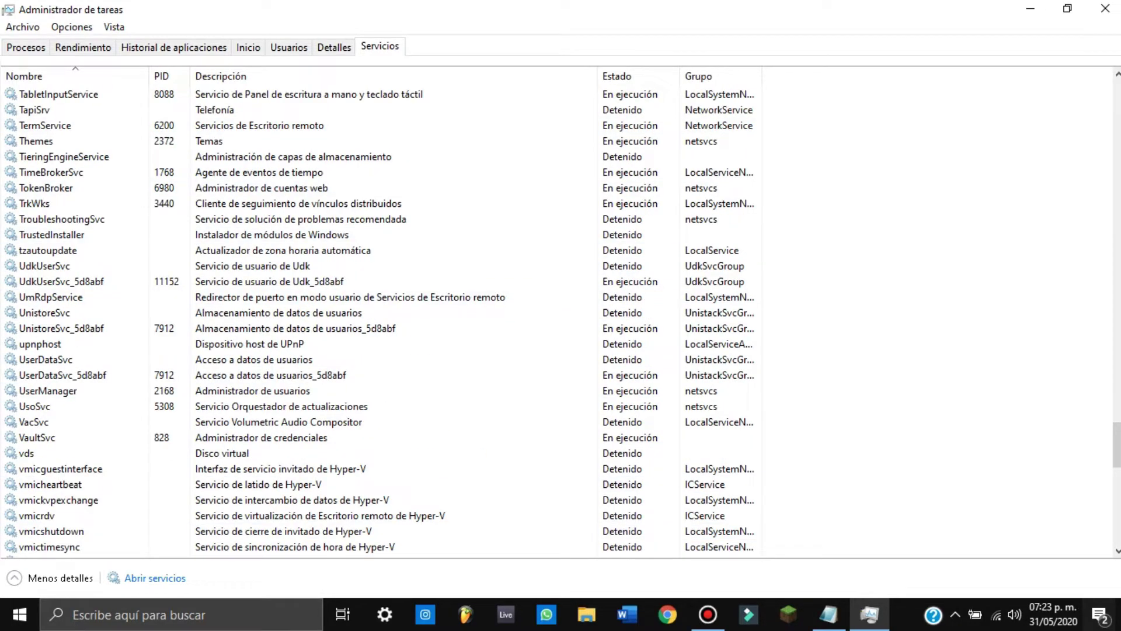
{"action": "key", "text": "alt+F4"}
Step: Switch to the Explorador de archivos and open the properties of the Windows (C:) drive
{"action": "left_click", "coordinate": [587, 614]}
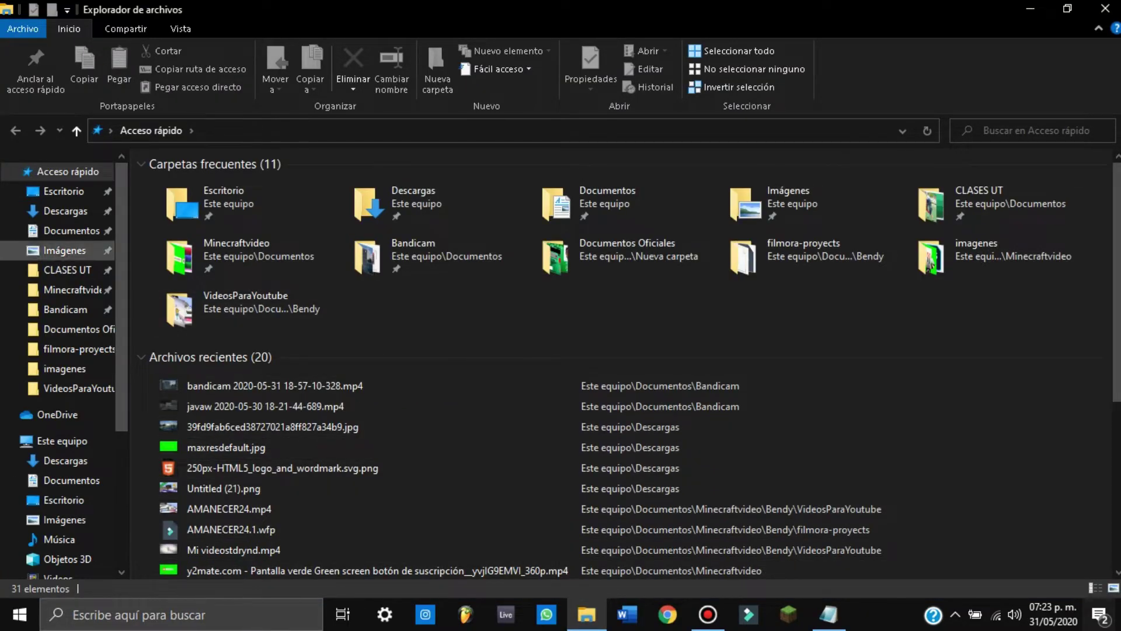
{"action": "scroll", "coordinate": [58, 251], "scroll_direction": "down", "scroll_amount": 3}
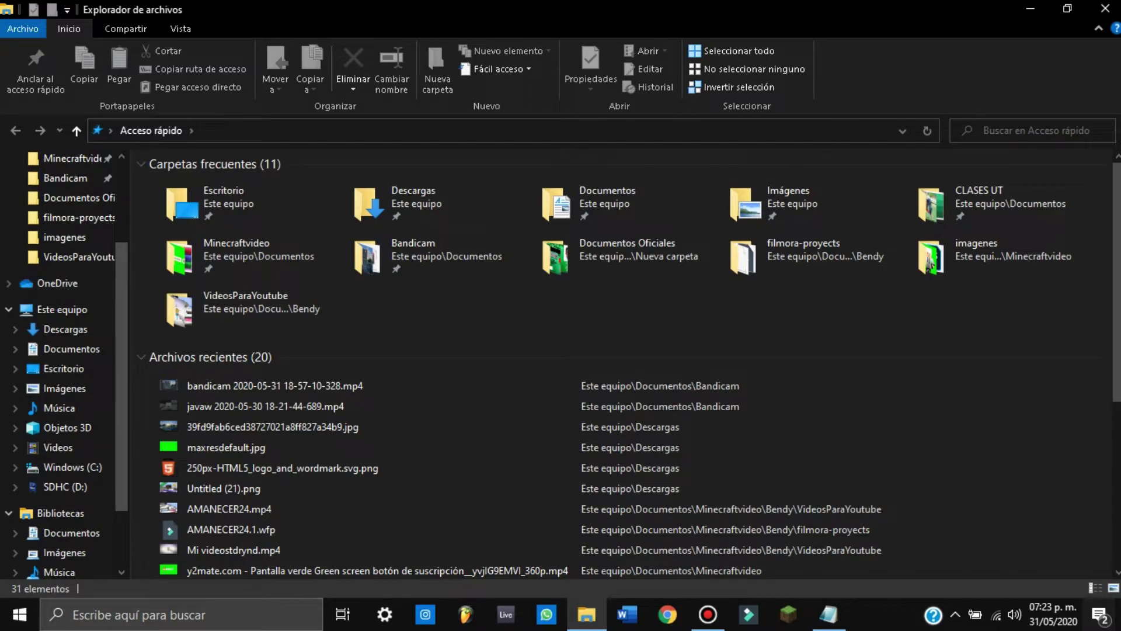
{"action": "right_click", "coordinate": [69, 310]}
{"action": "left_click", "coordinate": [58, 468]}
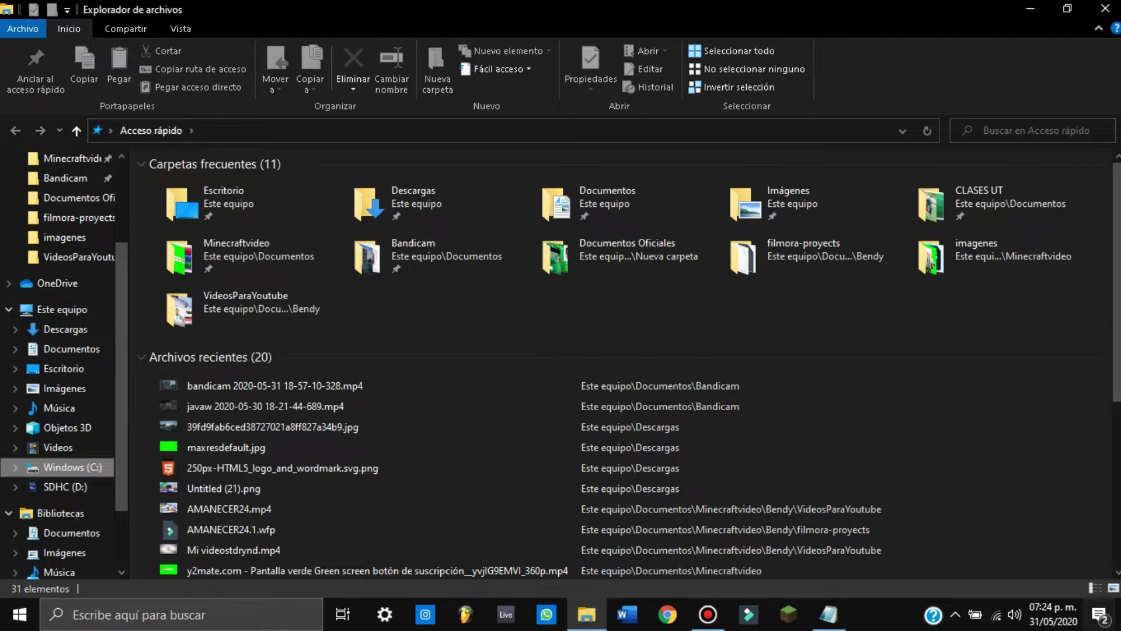
{"action": "right_click", "coordinate": [62, 467]}
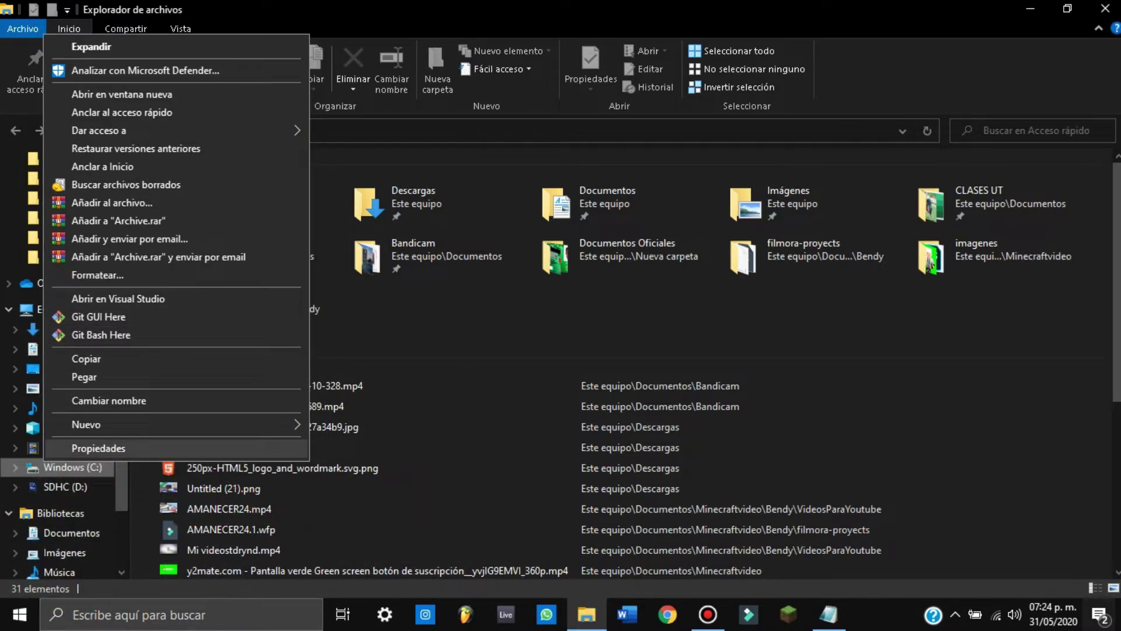
{"action": "left_click", "coordinate": [98, 448]}
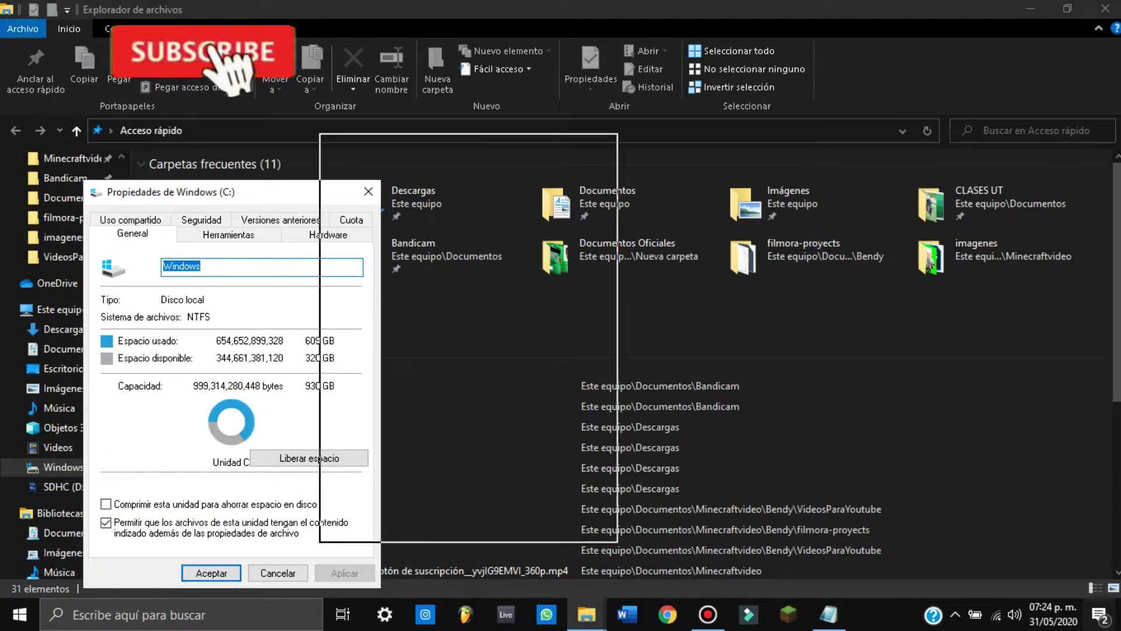
{"action": "left_click_drag", "start_coordinate": [467, 145], "coordinate": [493, 144]}
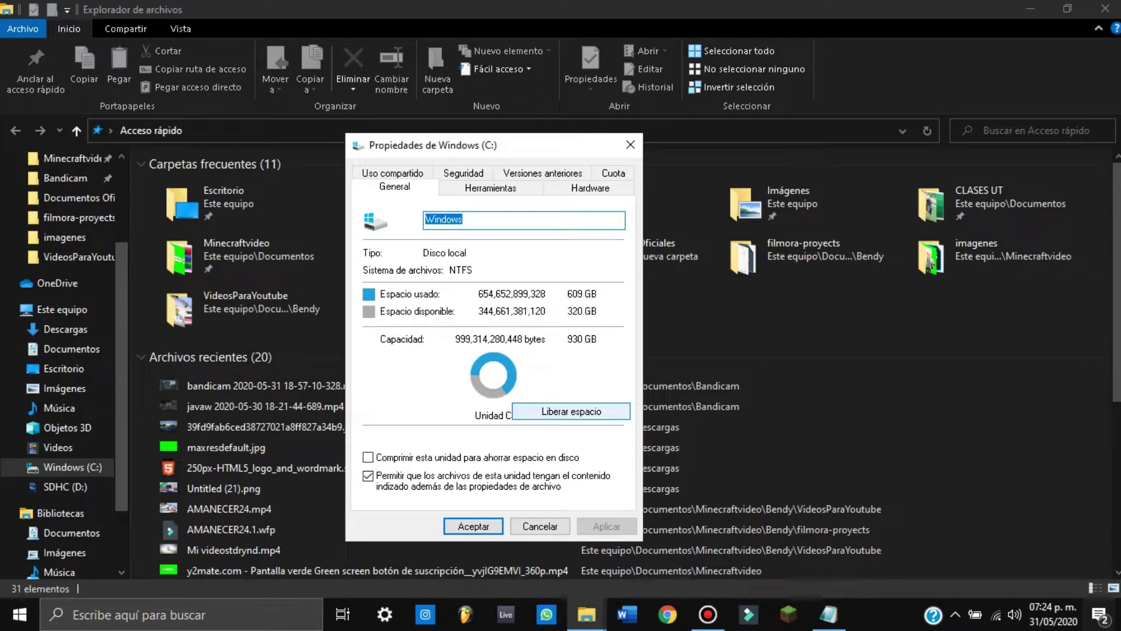
Step: Start Liberar espacio for Windows (C:) and mark Caché de sombreador de DirectX, Papelera de reciclaje and Archivos temporales for deletion
{"action": "left_click", "coordinate": [571, 411]}
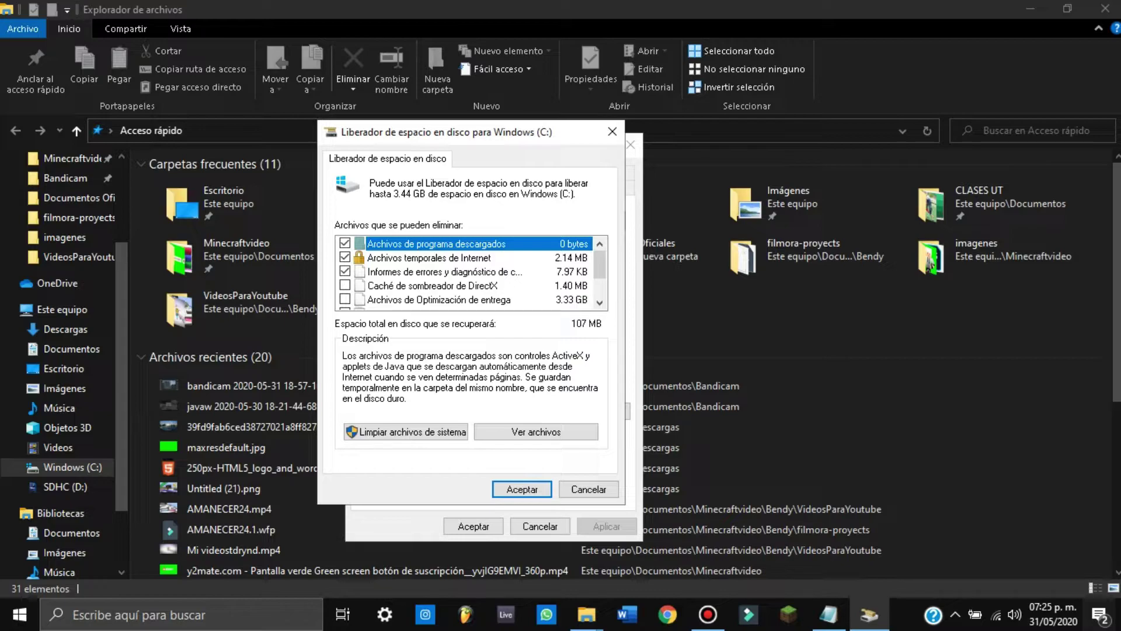
{"action": "left_click", "coordinate": [345, 285]}
{"action": "scroll", "coordinate": [467, 271], "scroll_direction": "down", "scroll_amount": 1}
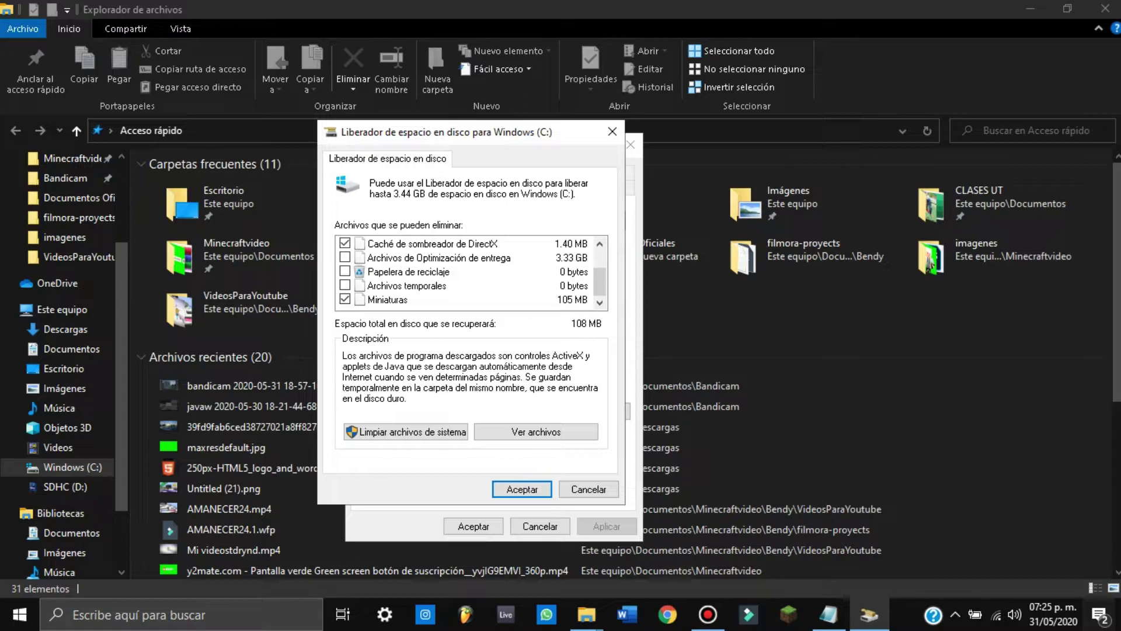
{"action": "left_click", "coordinate": [345, 258]}
{"action": "key", "text": "space"}
{"action": "left_click", "coordinate": [344, 271]}
{"action": "left_click", "coordinate": [344, 285]}
{"action": "scroll", "coordinate": [468, 272], "scroll_direction": "up", "scroll_amount": 1}
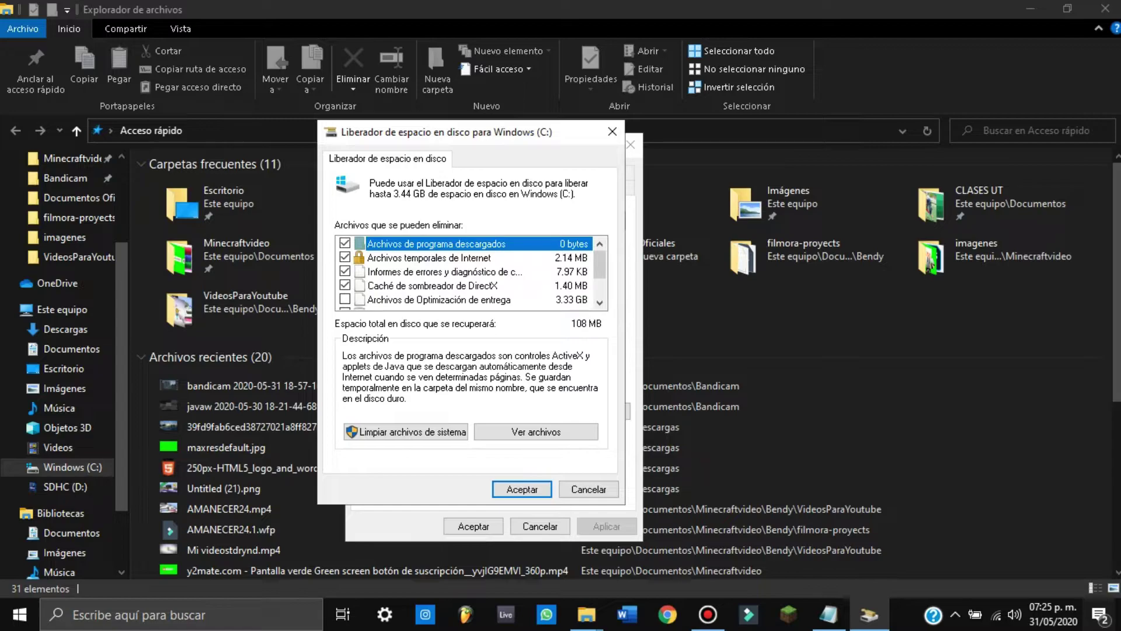
Step: Check the file categories marked for deletion, start cleaning system files on Windows (C:), and show the drive's Herramientas options
{"action": "scroll", "coordinate": [467, 272], "scroll_direction": "down", "scroll_amount": 1}
{"action": "scroll", "coordinate": [467, 271], "scroll_direction": "up", "scroll_amount": 1}
{"action": "scroll", "coordinate": [467, 272], "scroll_direction": "down", "scroll_amount": 1}
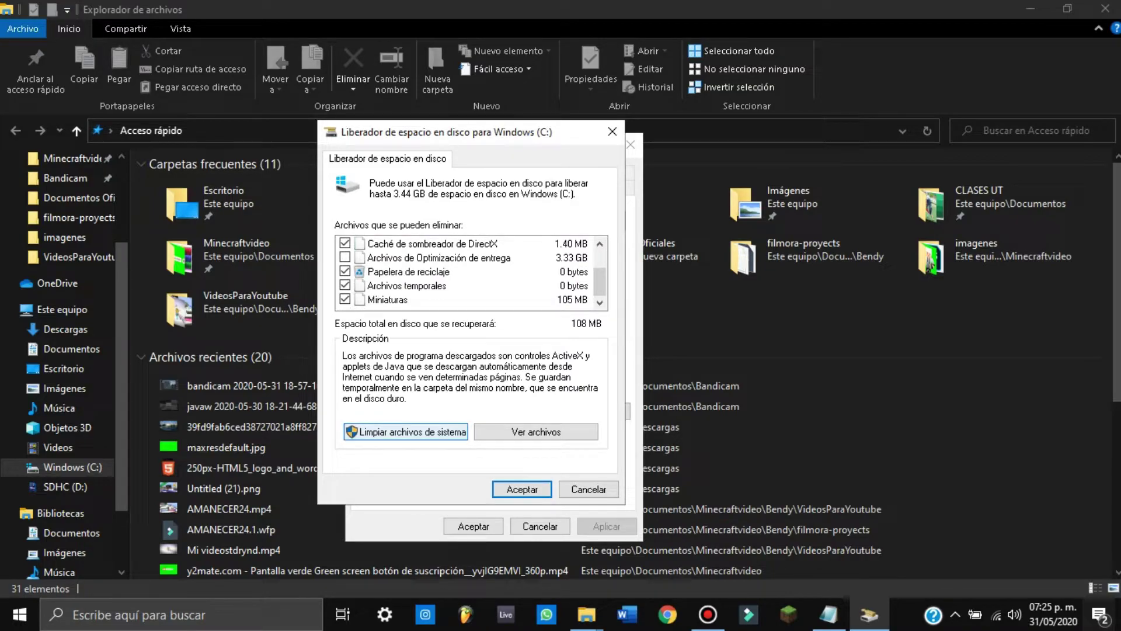
{"action": "left_click", "coordinate": [406, 431]}
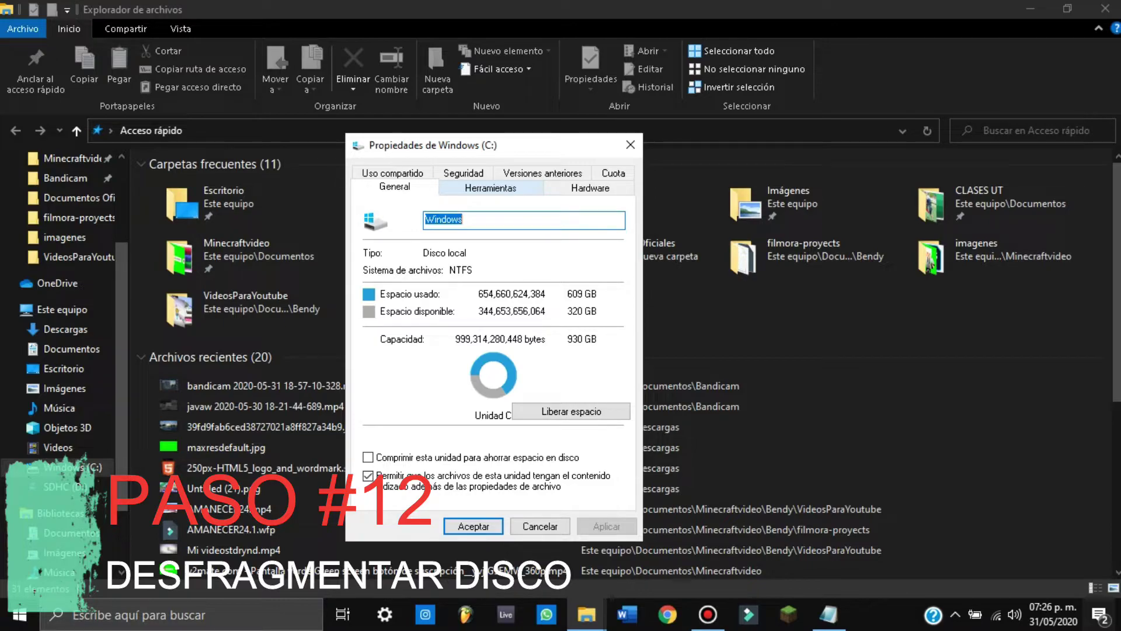
{"action": "left_click", "coordinate": [490, 188]}
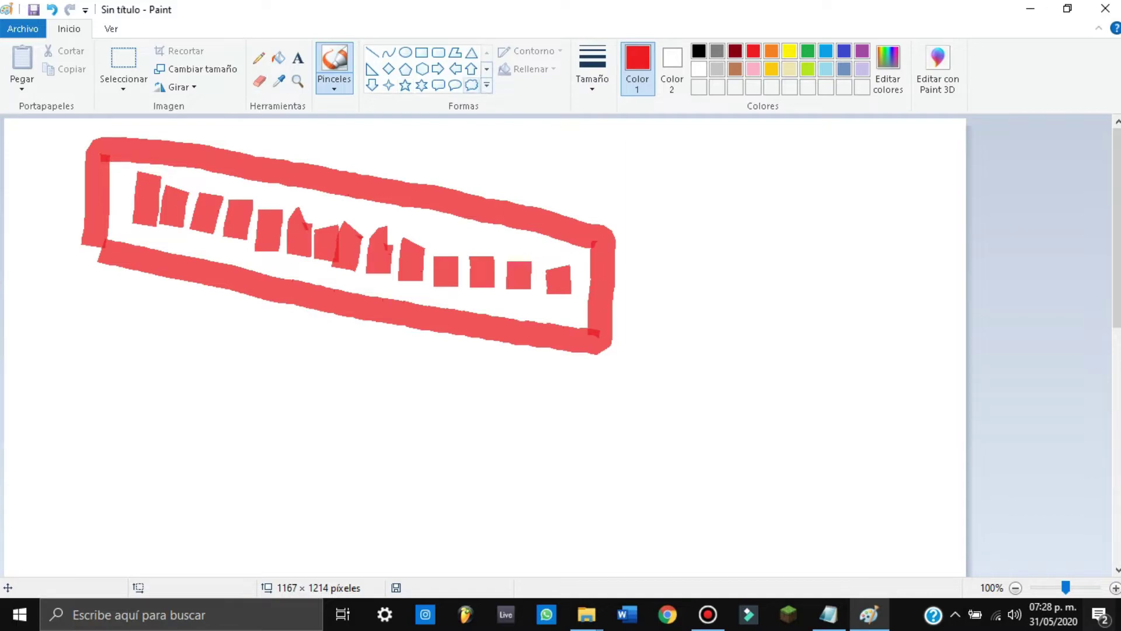
Step: In the Paint sketch, brush over the third red block, then whiten four of the blocks inside the outline
{"action": "left_click", "coordinate": [672, 67]}
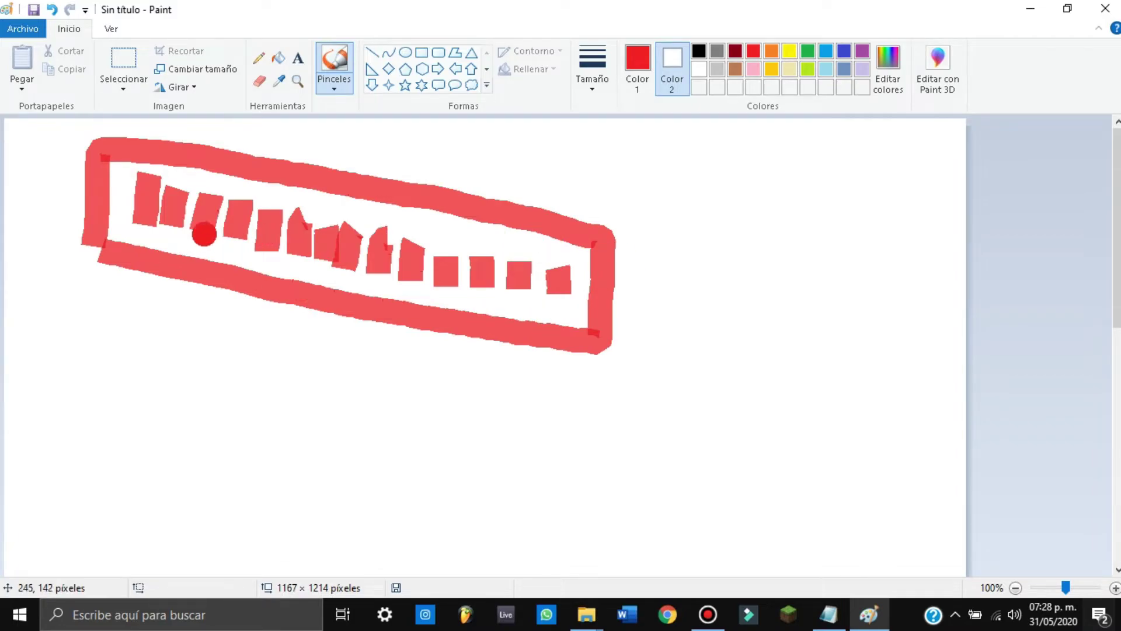
{"action": "left_click_drag", "start_coordinate": [204, 206], "coordinate": [199, 239]}
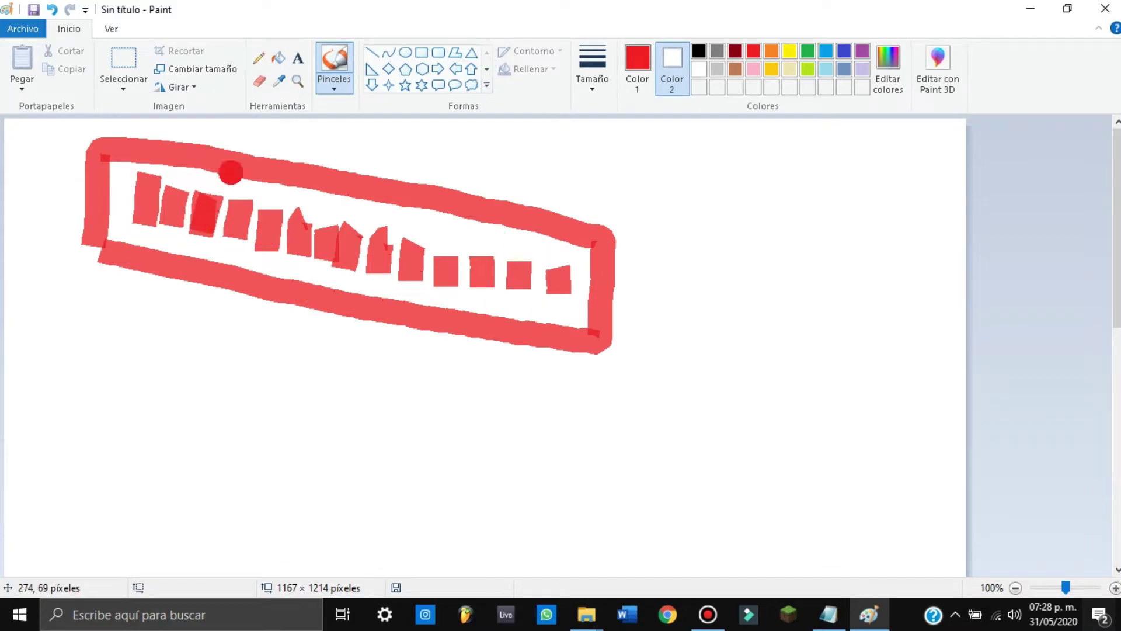
{"action": "left_click", "coordinate": [637, 67]}
{"action": "left_click", "coordinate": [699, 69]}
{"action": "mouse_move", "coordinate": [214, 210]}
{"action": "left_mouse_down"}
{"action": "mouse_move", "coordinate": [209, 199]}
{"action": "mouse_move", "coordinate": [203, 234]}
{"action": "mouse_move", "coordinate": [211, 188]}
{"action": "mouse_move", "coordinate": [200, 218]}
{"action": "mouse_move", "coordinate": [199, 200]}
{"action": "mouse_move", "coordinate": [208, 241]}
{"action": "left_mouse_up"}
{"action": "left_click_drag", "start_coordinate": [303, 199], "coordinate": [301, 254]}
{"action": "mouse_move", "coordinate": [408, 241]}
{"action": "left_mouse_down"}
{"action": "mouse_move", "coordinate": [401, 282]}
{"action": "mouse_move", "coordinate": [420, 238]}
{"action": "mouse_move", "coordinate": [400, 265]}
{"action": "mouse_move", "coordinate": [408, 281]}
{"action": "left_mouse_up"}
{"action": "mouse_move", "coordinate": [482, 260]}
{"action": "left_mouse_down"}
{"action": "mouse_move", "coordinate": [480, 284]}
{"action": "mouse_move", "coordinate": [472, 248]}
{"action": "mouse_move", "coordinate": [487, 286]}
{"action": "mouse_move", "coordinate": [495, 273]}
{"action": "left_mouse_up"}
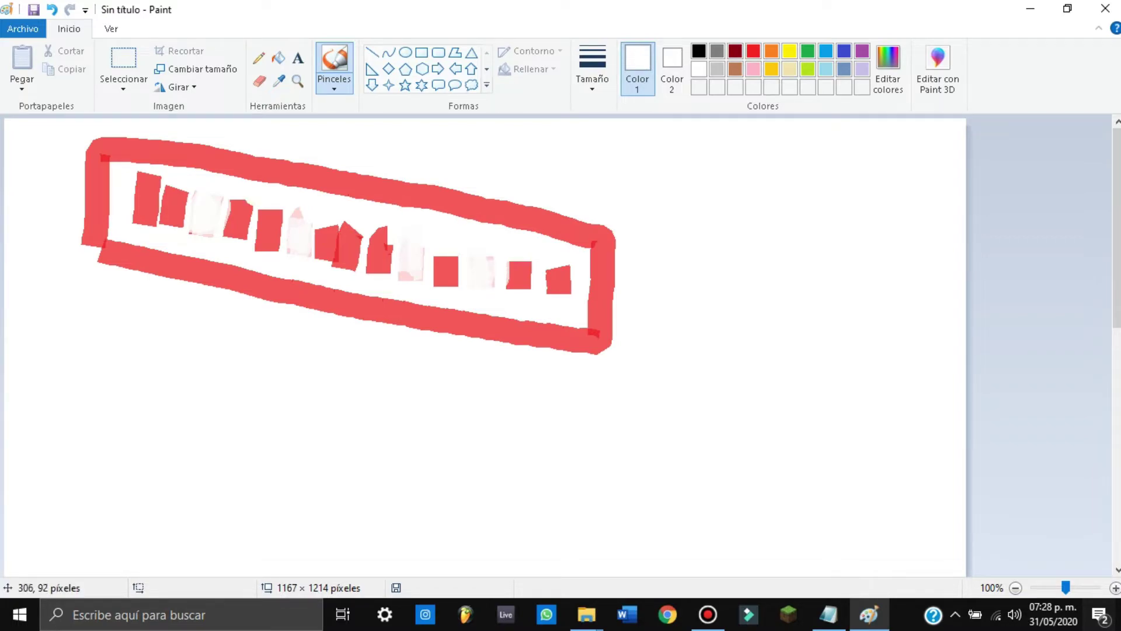
Step: Brush white across the row of blocks under the outline's upper edge and close Paint without saving the drawing
{"action": "left_click_drag", "start_coordinate": [89, 165], "coordinate": [239, 180]}
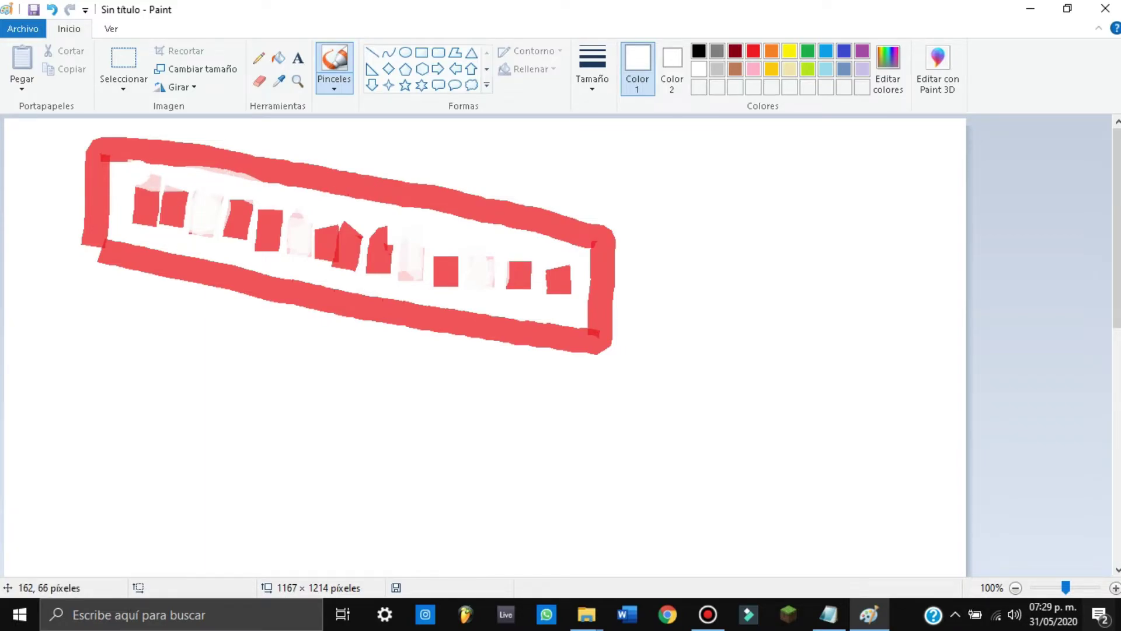
{"action": "mouse_move", "coordinate": [151, 169]}
{"action": "left_mouse_down"}
{"action": "mouse_move", "coordinate": [118, 152]}
{"action": "mouse_move", "coordinate": [232, 165]}
{"action": "mouse_move", "coordinate": [384, 232]}
{"action": "mouse_move", "coordinate": [512, 226]}
{"action": "mouse_move", "coordinate": [378, 224]}
{"action": "mouse_move", "coordinate": [190, 199]}
{"action": "mouse_move", "coordinate": [248, 225]}
{"action": "mouse_move", "coordinate": [294, 228]}
{"action": "mouse_move", "coordinate": [304, 252]}
{"action": "mouse_move", "coordinate": [393, 225]}
{"action": "mouse_move", "coordinate": [416, 275]}
{"action": "mouse_move", "coordinate": [483, 236]}
{"action": "mouse_move", "coordinate": [487, 272]}
{"action": "left_mouse_up"}
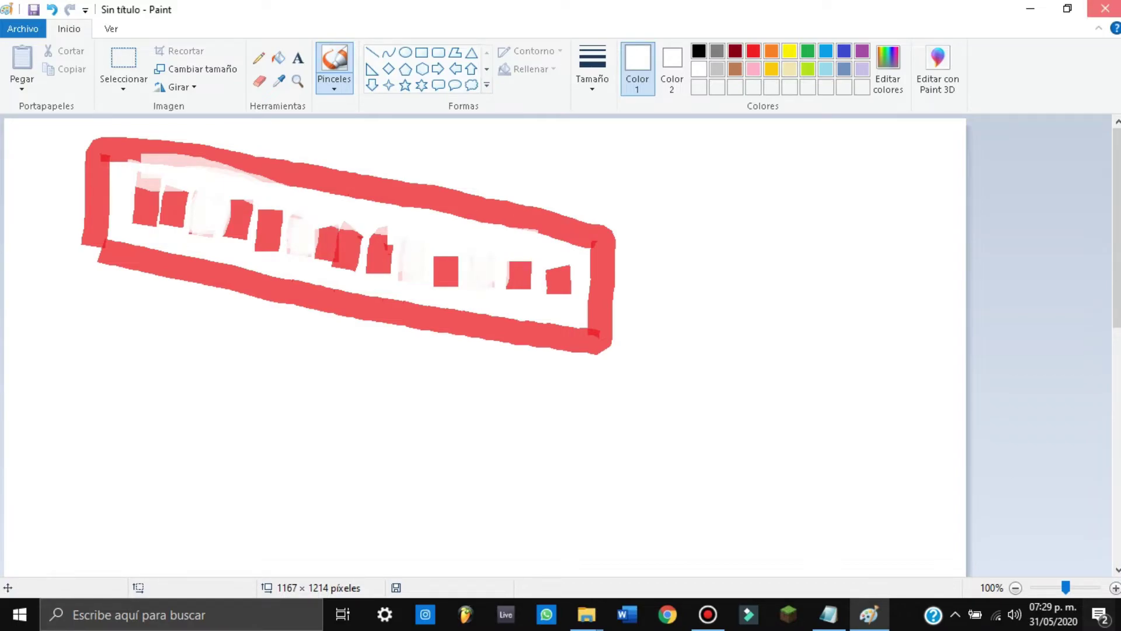
{"action": "left_click", "coordinate": [1105, 8]}
{"action": "left_click", "coordinate": [568, 307]}
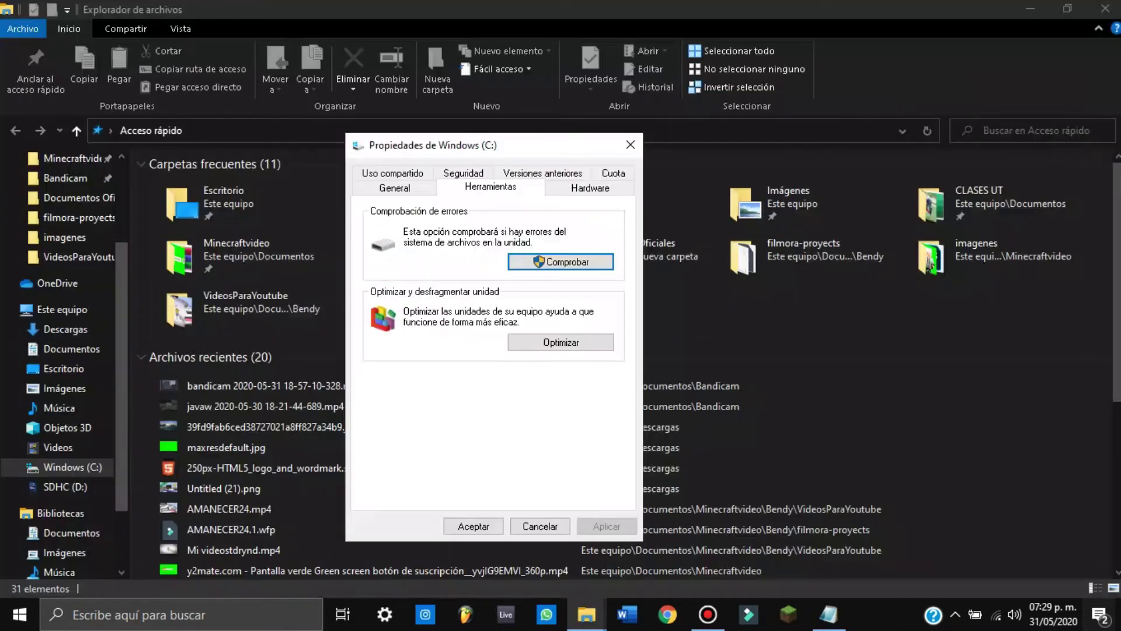
Step: Start optimizing the Windows (C:) drive in Optimizar unidades and stop the run
{"action": "left_click", "coordinate": [560, 342]}
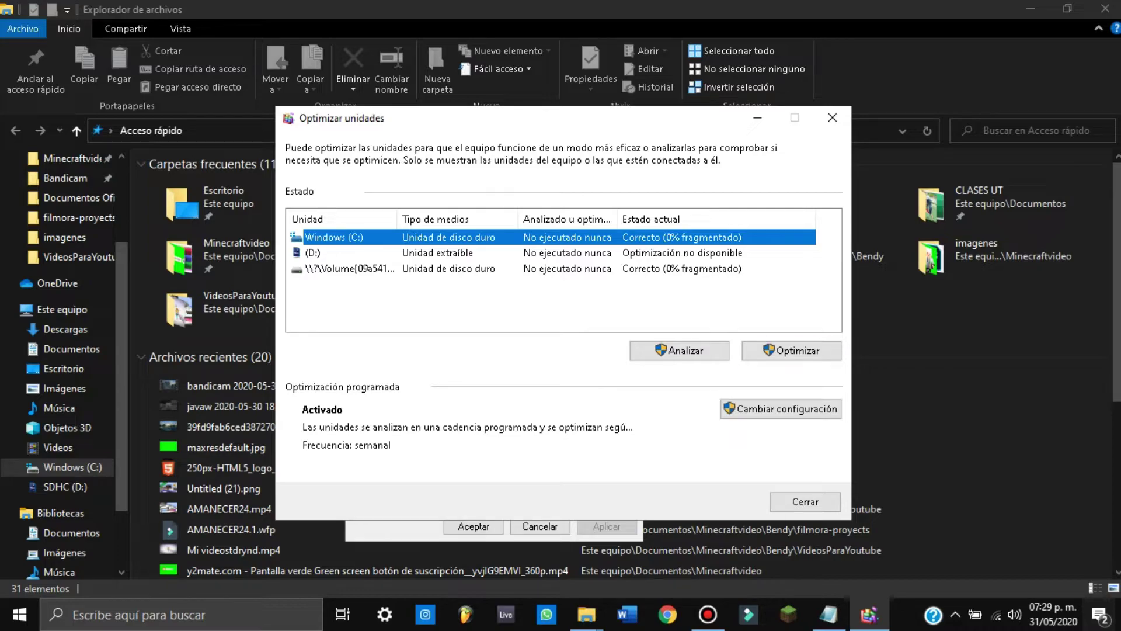
{"action": "left_click", "coordinate": [791, 350]}
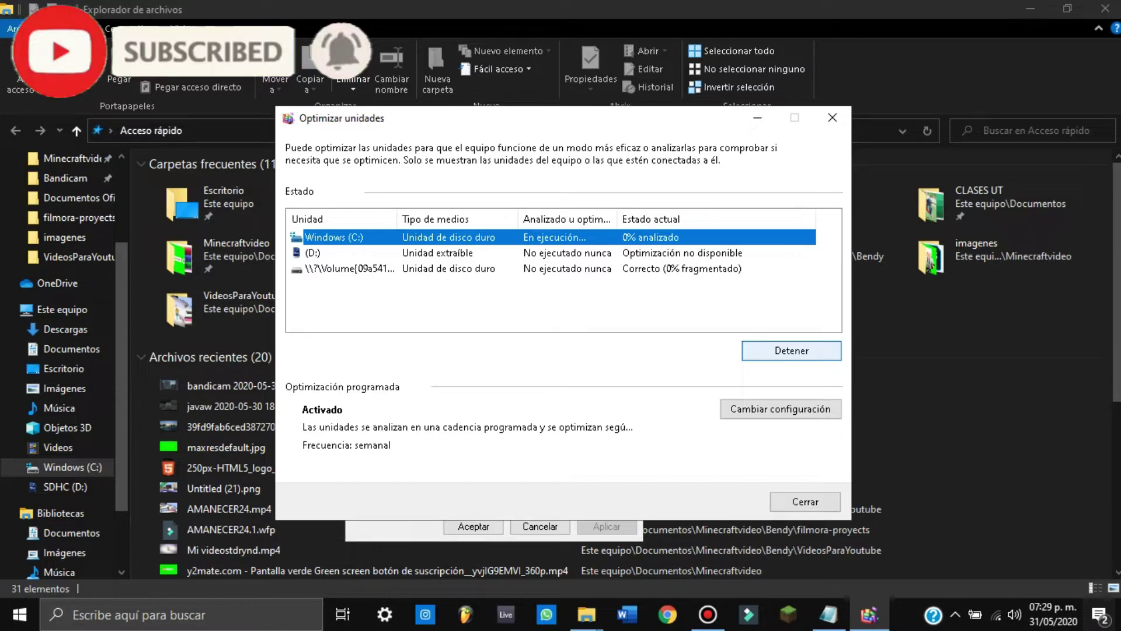
{"action": "key", "text": "Return"}
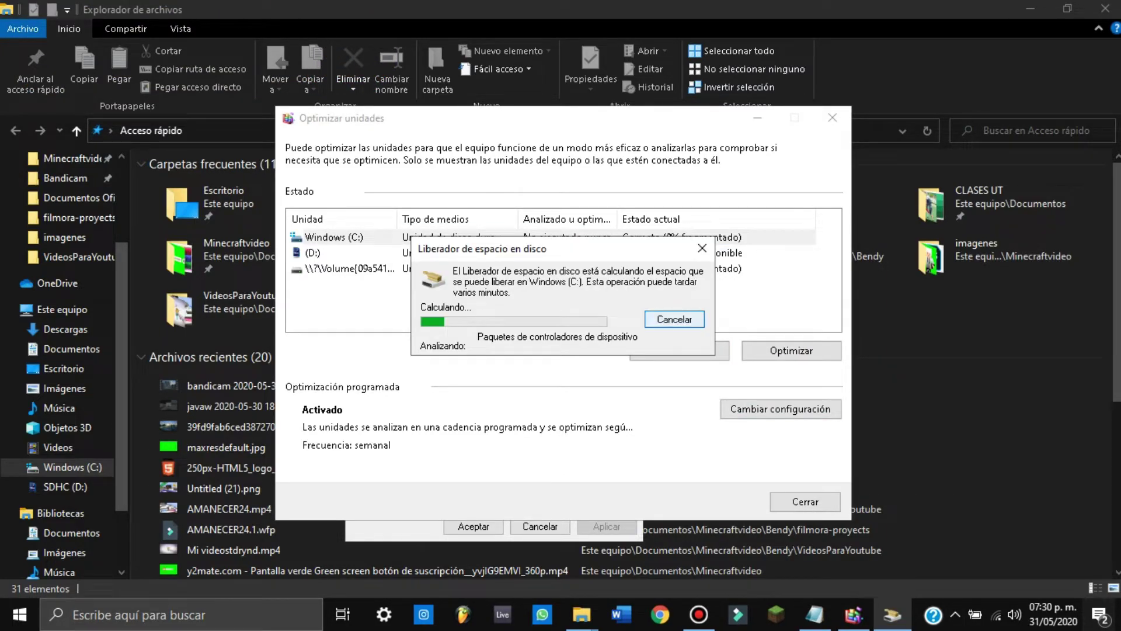
Step: Cancel the Liberador de espacio en disco calculation and close Optimizar unidades, the drive properties and the Explorador de archivos
{"action": "key", "text": "Return"}
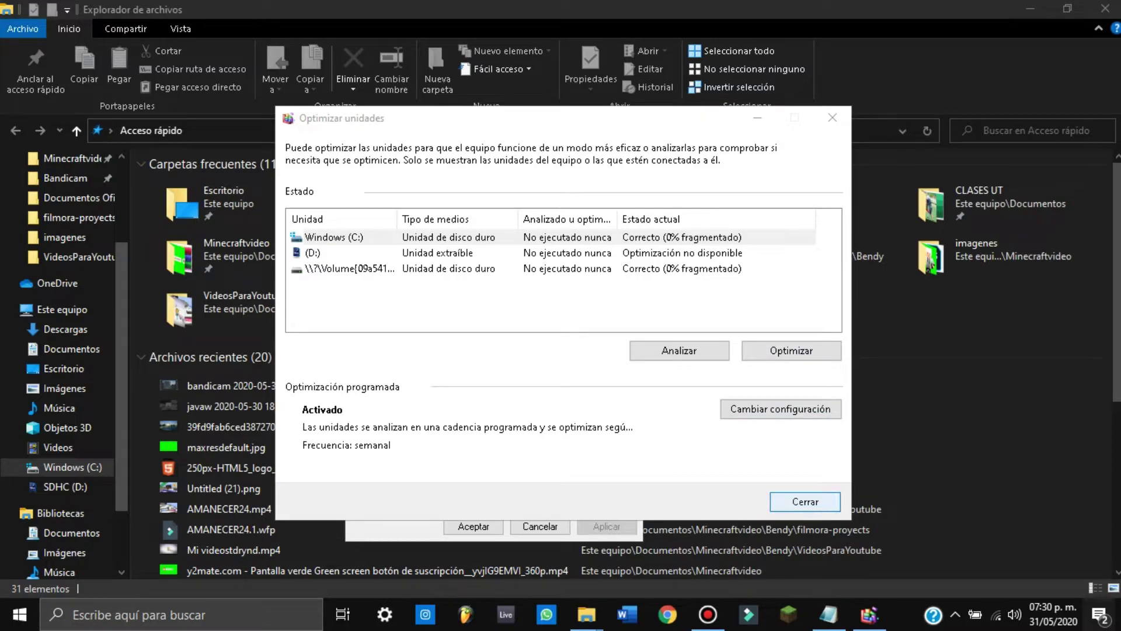
{"action": "left_click", "coordinate": [805, 501]}
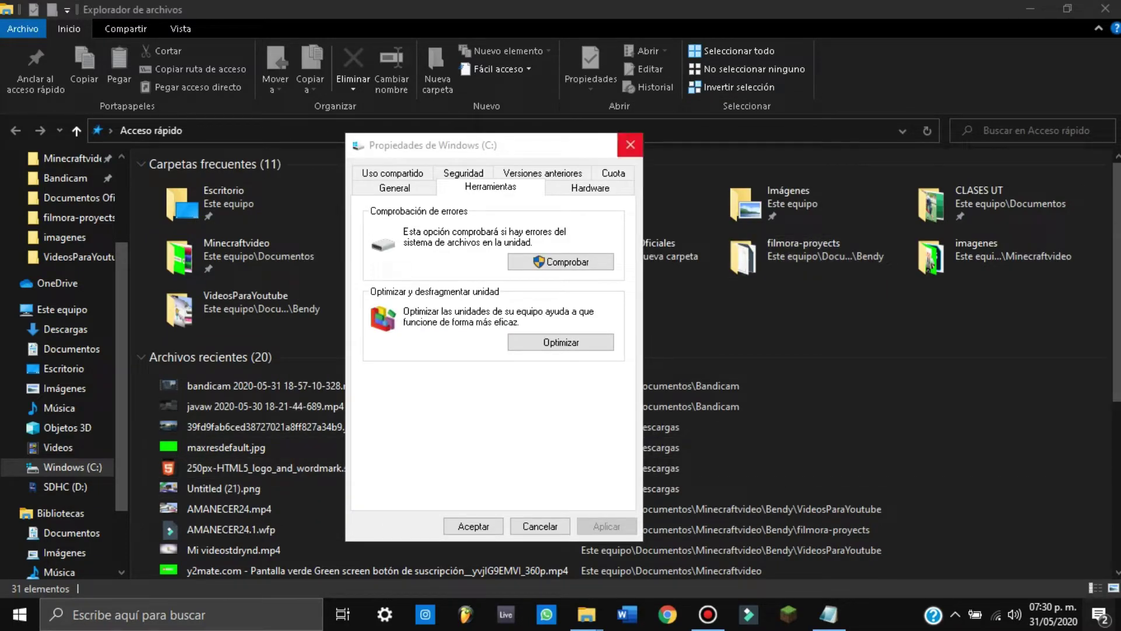
{"action": "left_click", "coordinate": [631, 145]}
{"action": "left_click", "coordinate": [1105, 8]}
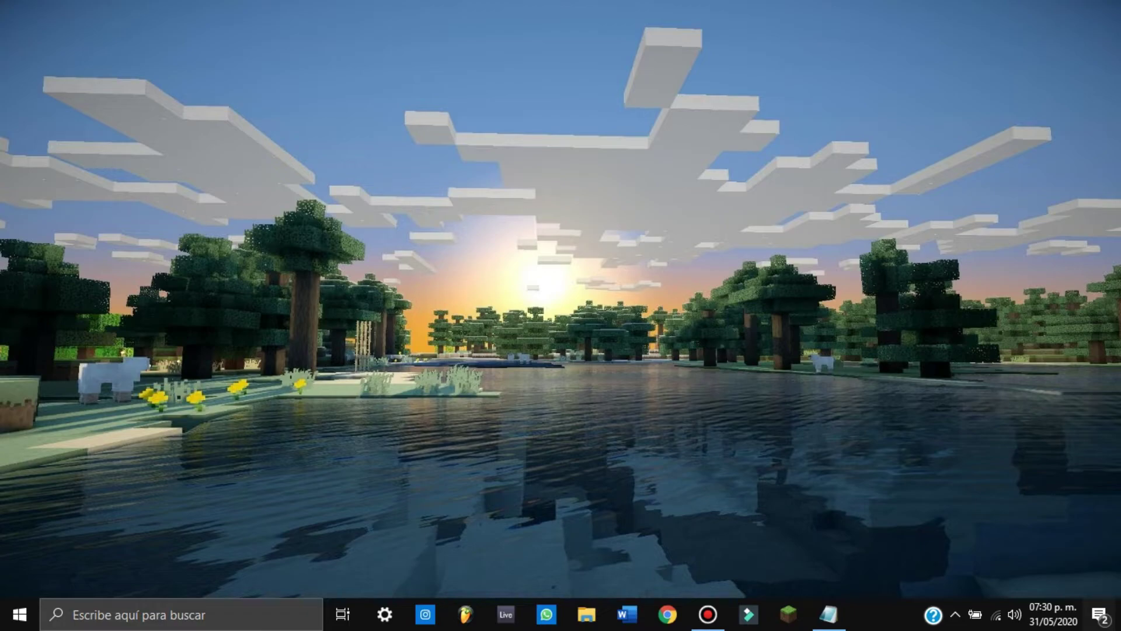
Step: Open Configuración del sistema by running msconfig from the Ejecutar dialog
{"action": "key", "text": "super+r"}
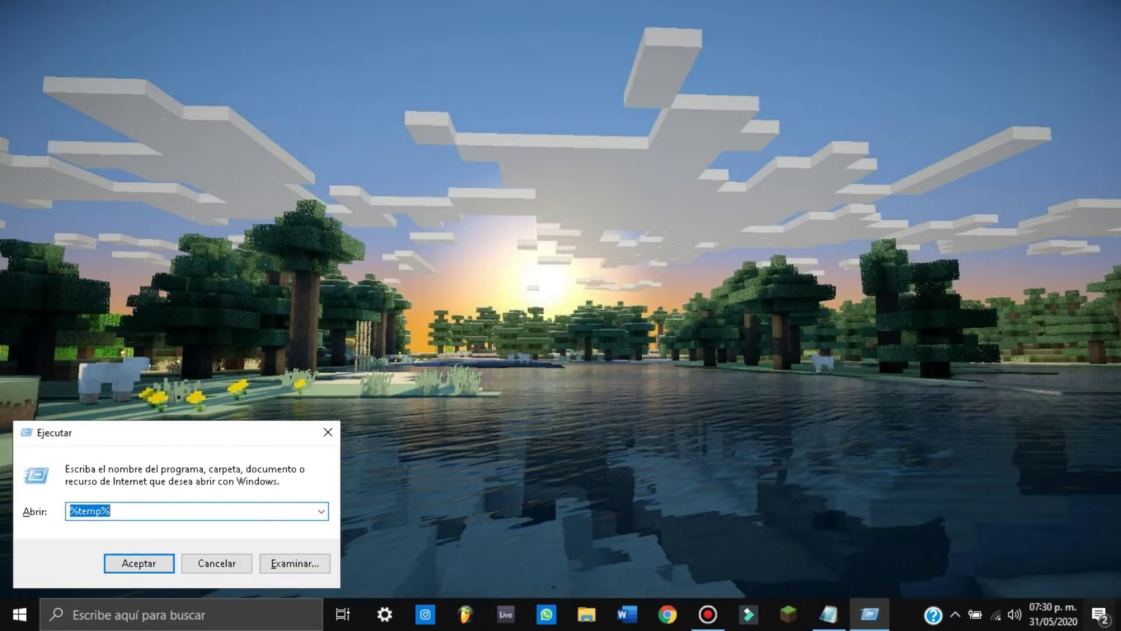
{"action": "left_click_drag", "start_coordinate": [175, 432], "coordinate": [658, 285]}
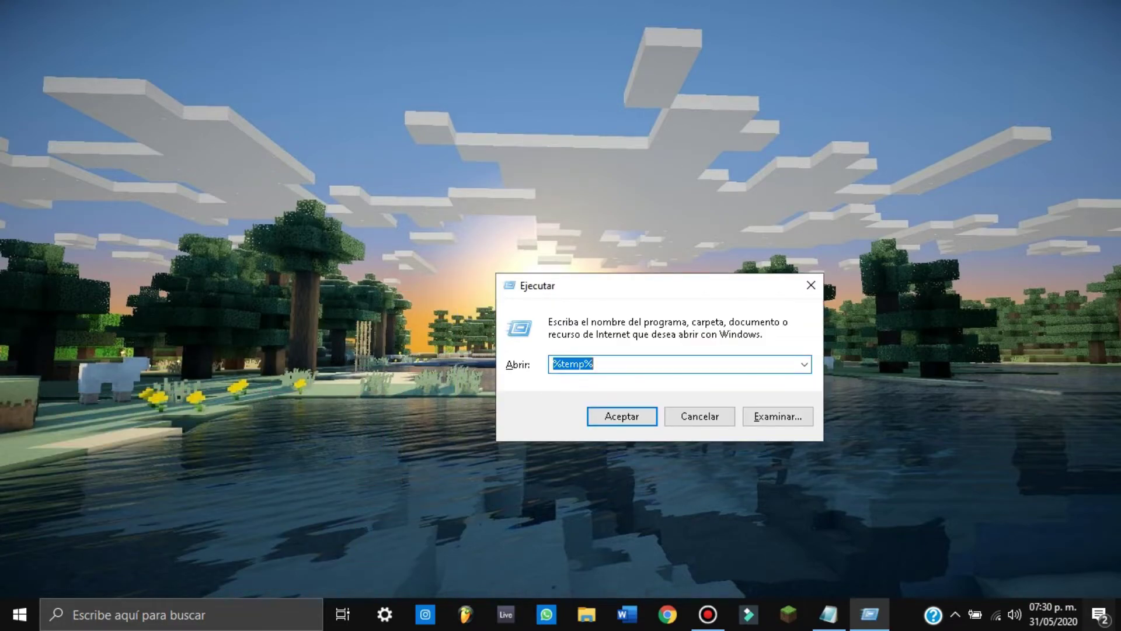
{"action": "type", "text": "msc"}
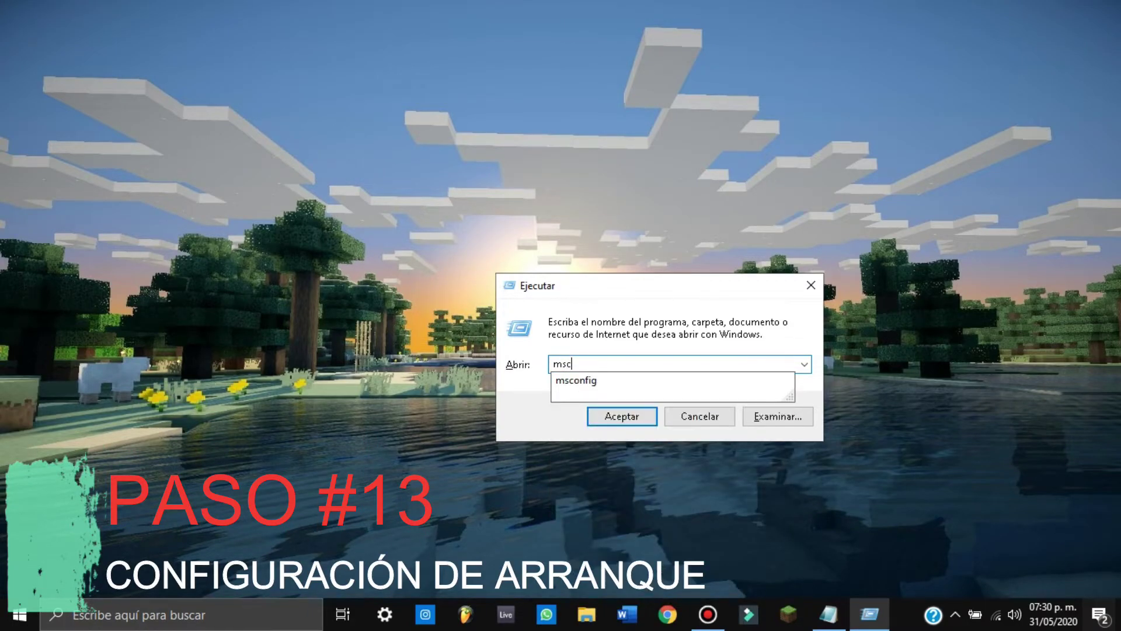
{"action": "key", "text": "Down"}
{"action": "key", "text": "Return"}
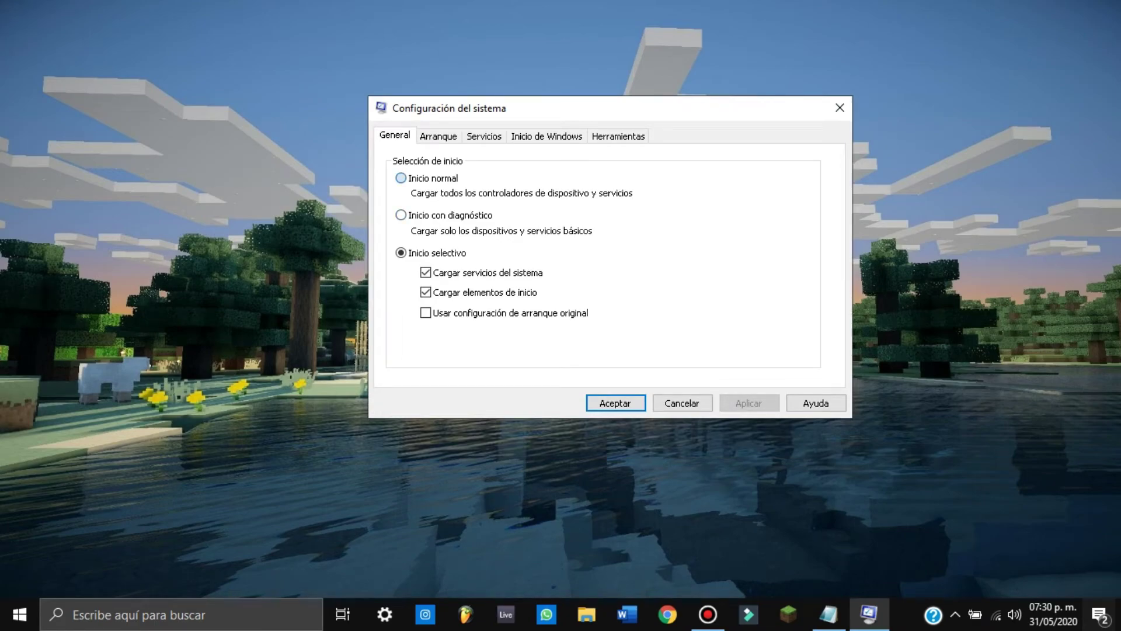
Step: Switch the startup selection to Inicio normal and back to Inicio selectivo, apply it and dismiss the message
{"action": "left_click", "coordinate": [400, 178]}
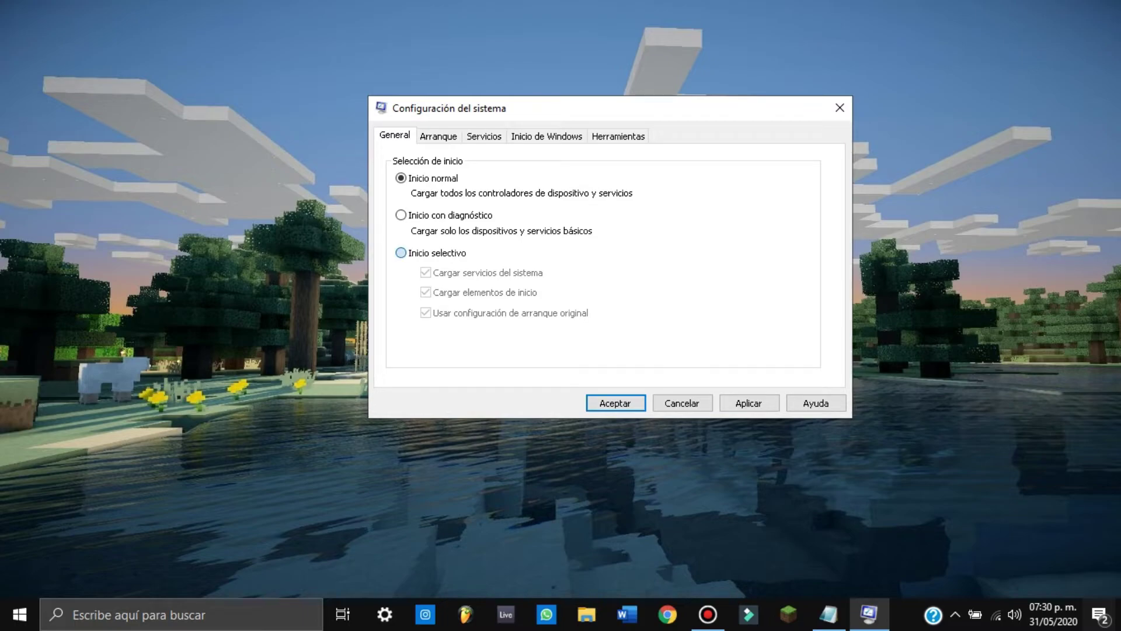
{"action": "left_click", "coordinate": [401, 252]}
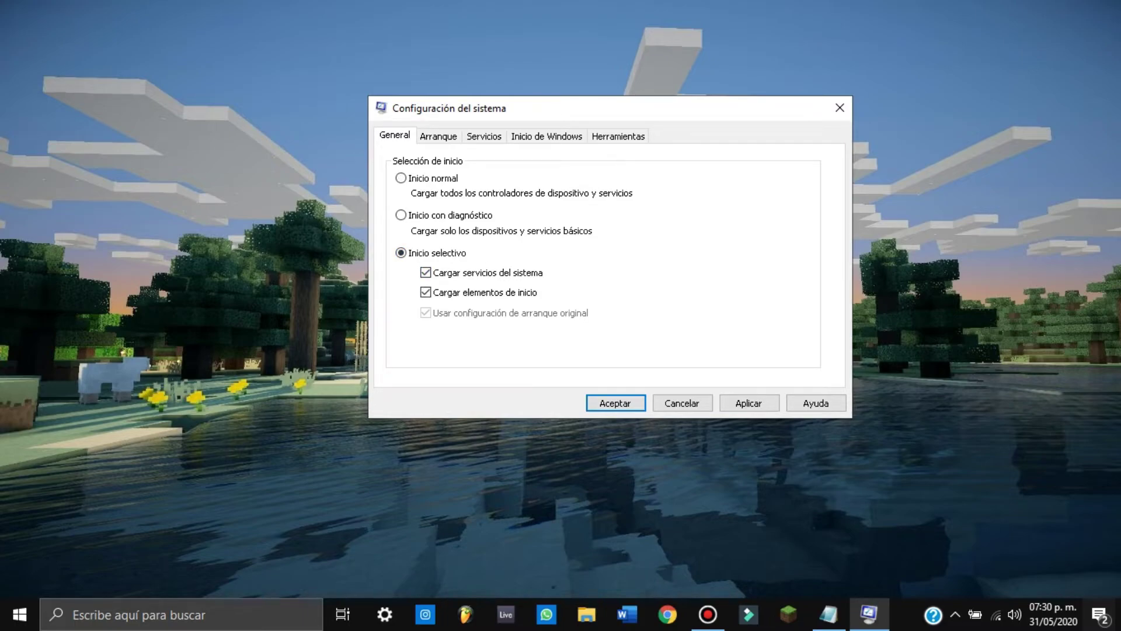
{"action": "left_click", "coordinate": [748, 402]}
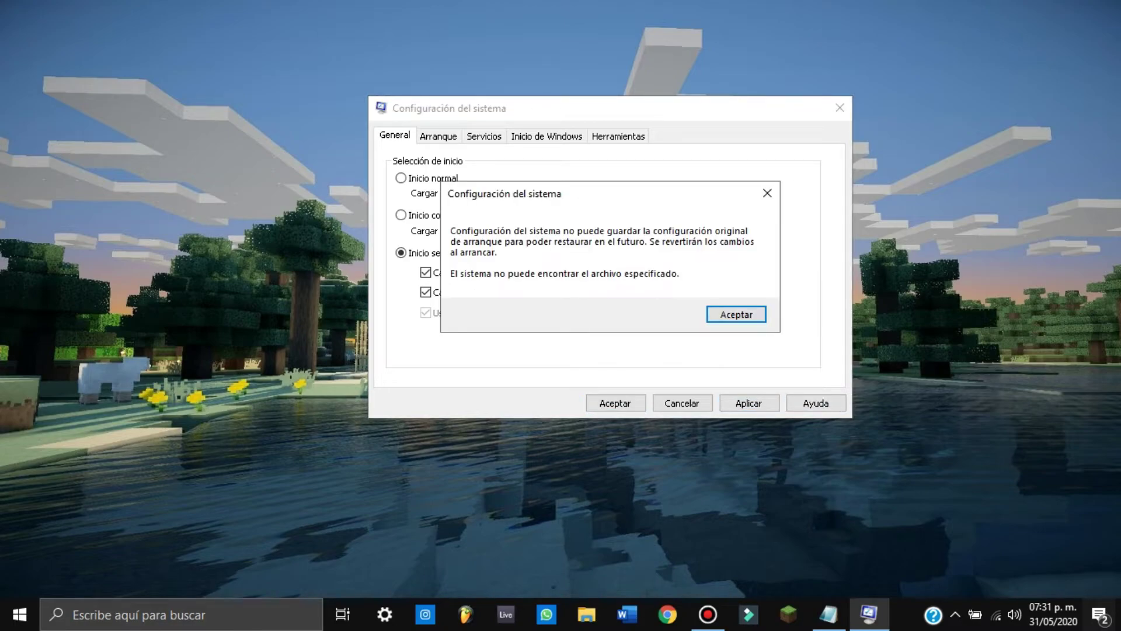
{"action": "left_click", "coordinate": [768, 192]}
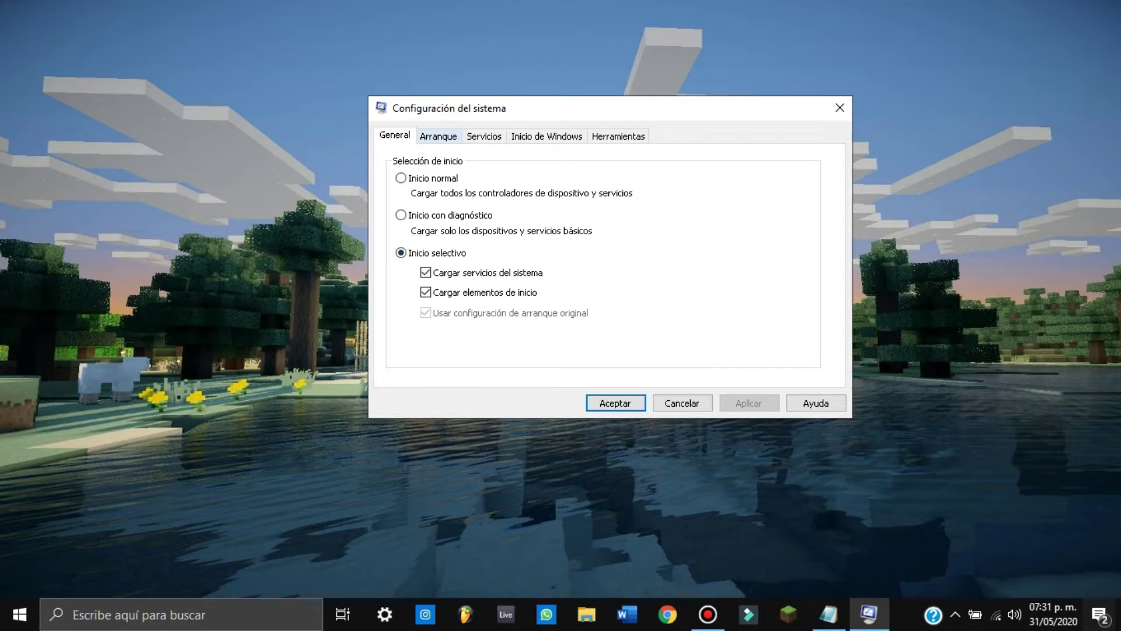
Step: In the advanced boot options, enable Número de procesadores and set it to 4, then close Configuración del sistema
{"action": "left_click", "coordinate": [438, 136]}
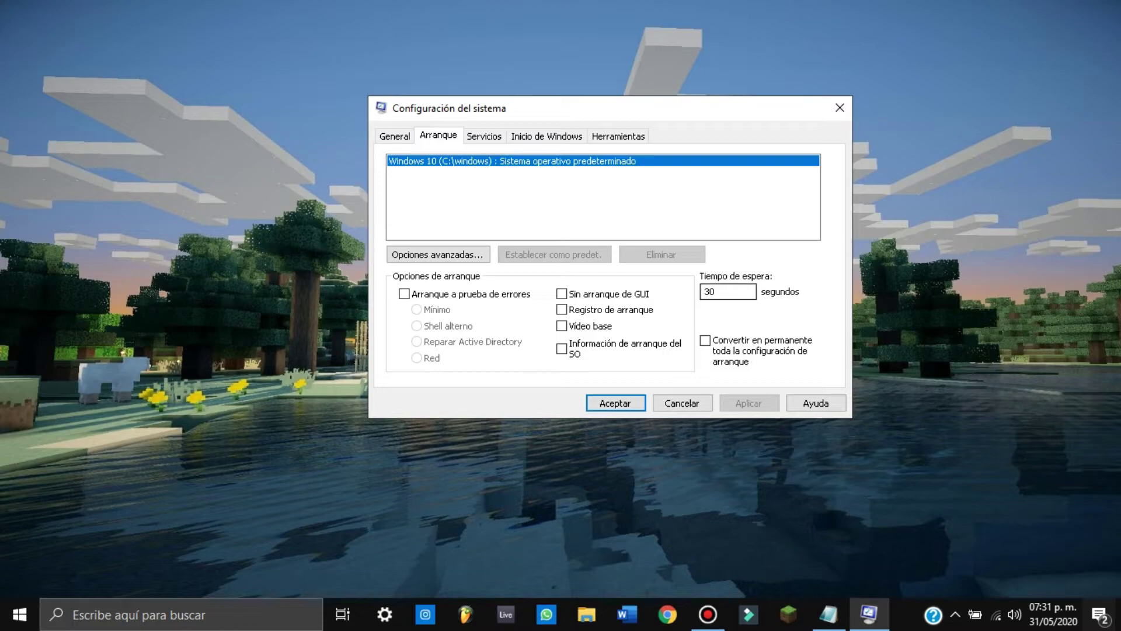
{"action": "double_click", "coordinate": [709, 291]}
{"action": "left_click", "coordinate": [715, 291]}
{"action": "left_click", "coordinate": [437, 255]}
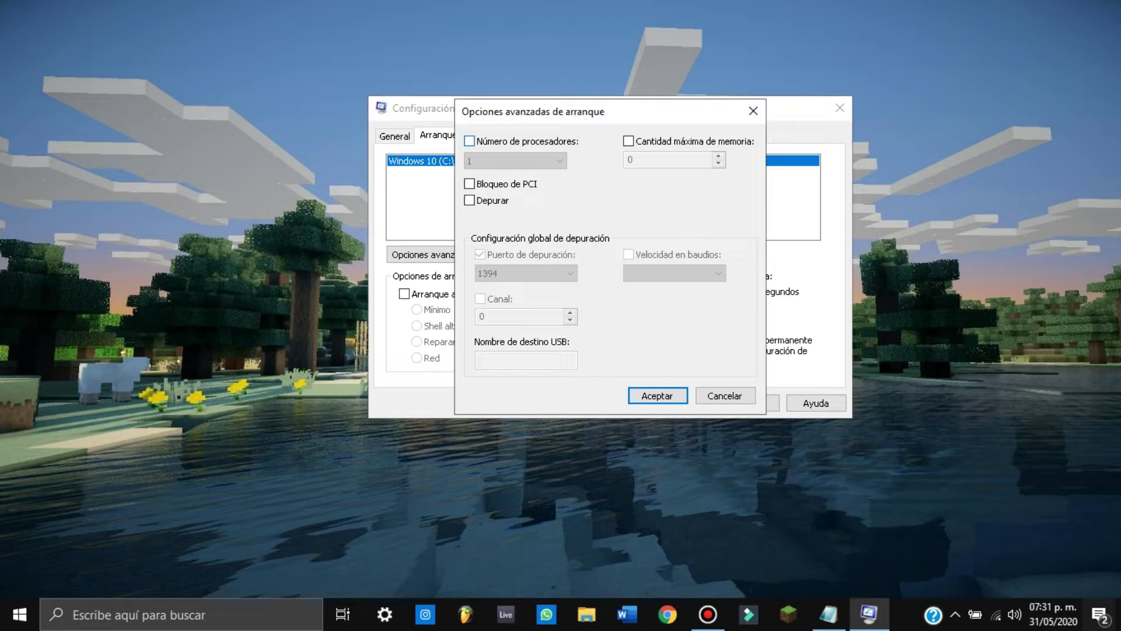
{"action": "left_click", "coordinate": [469, 140]}
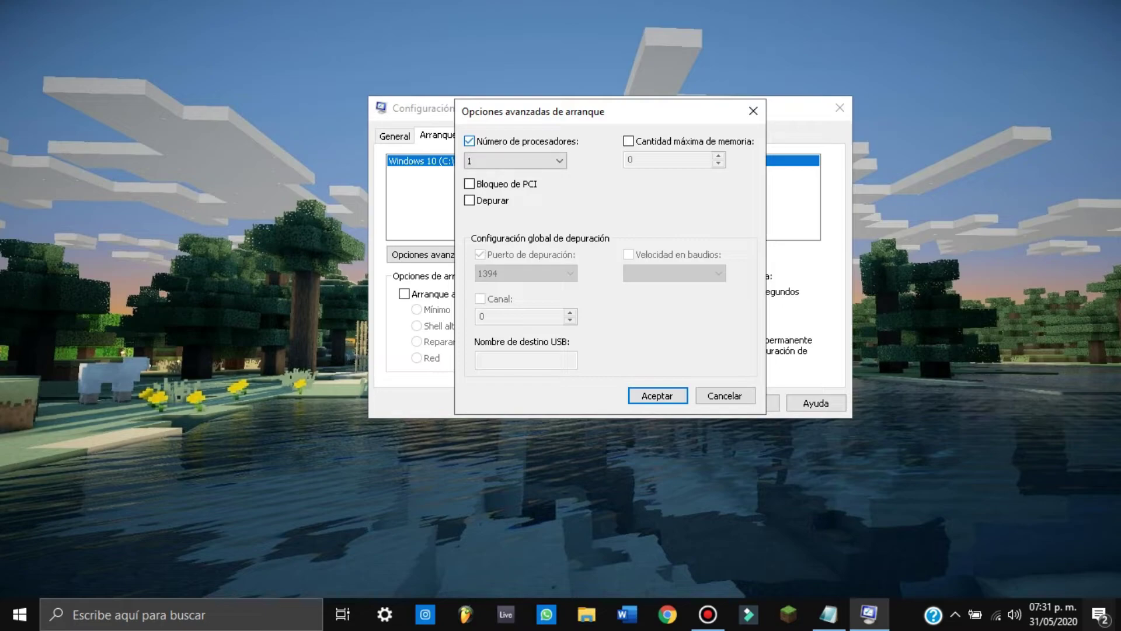
{"action": "left_click", "coordinate": [515, 161]}
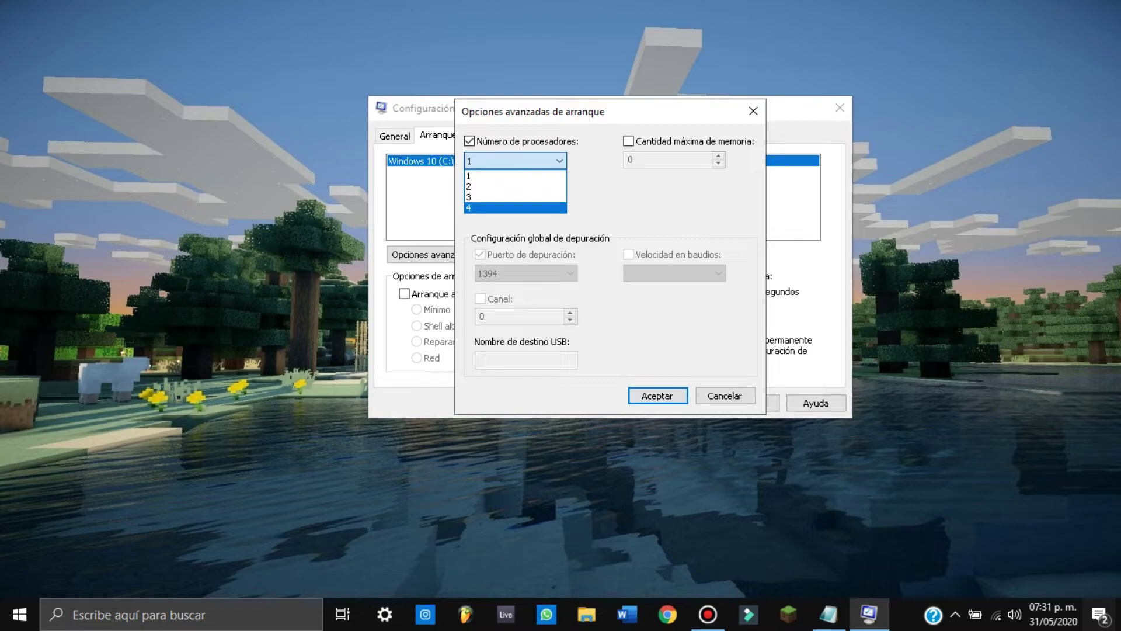
{"action": "left_click", "coordinate": [484, 207]}
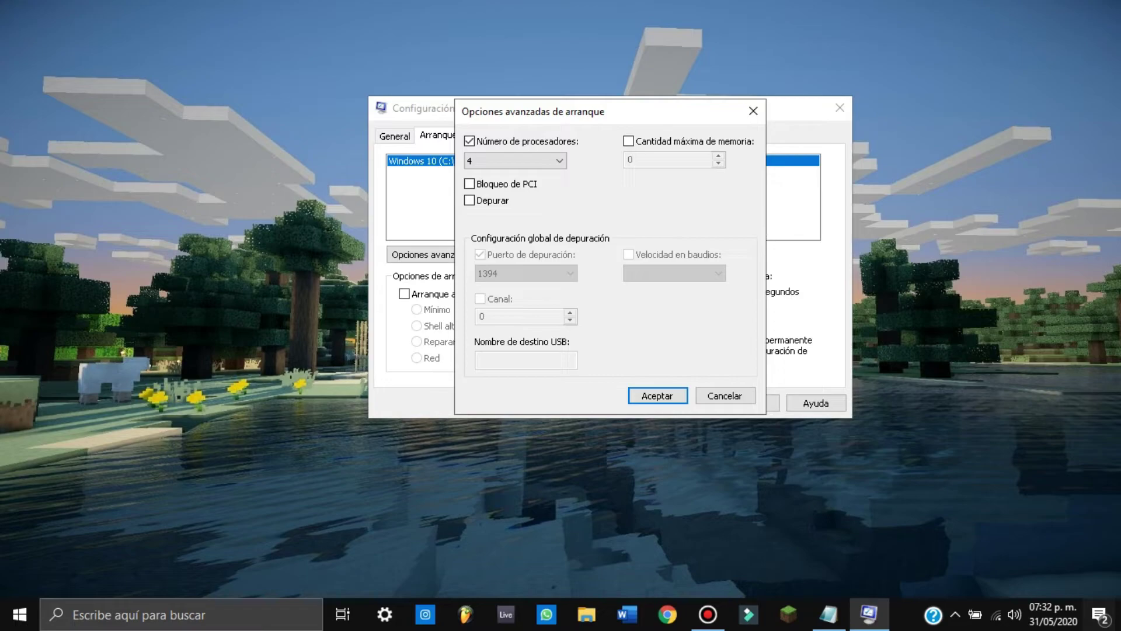
{"action": "key", "text": "Return"}
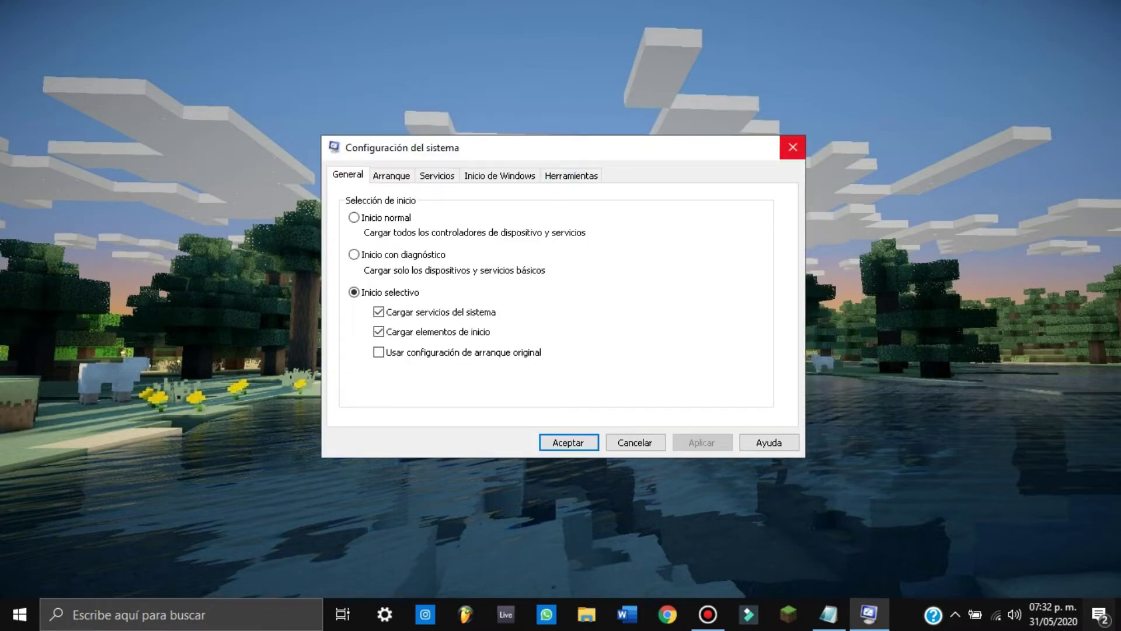
{"action": "left_click", "coordinate": [792, 147]}
Step: Search Windows for "priva" and open Configuración de privacidad
{"action": "key", "text": "super+s"}
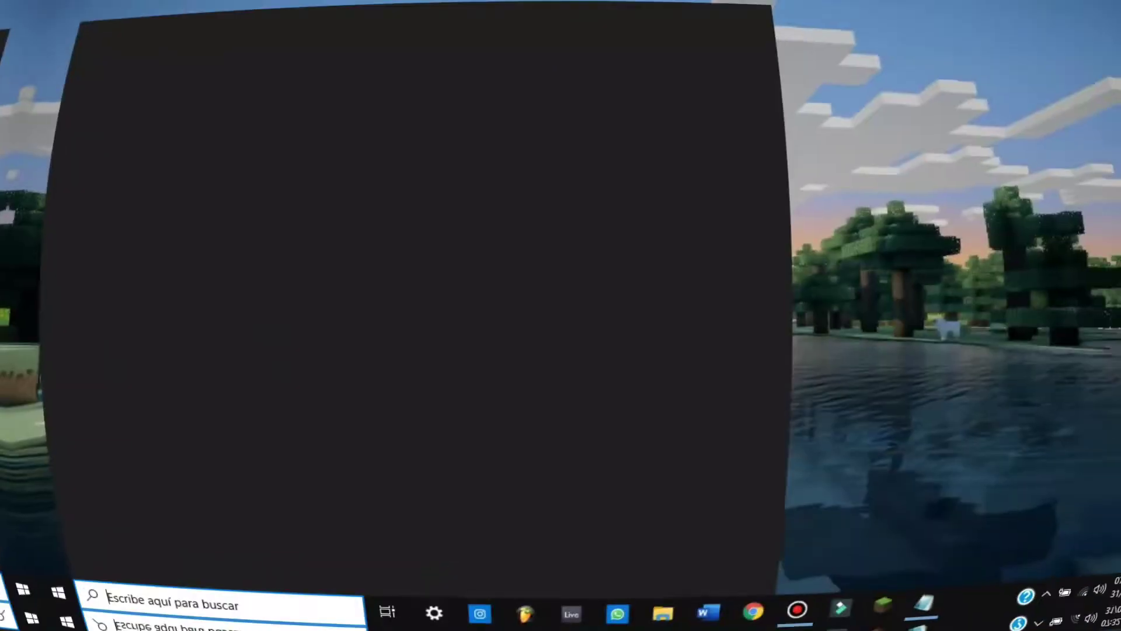
{"action": "type", "text": "priva"}
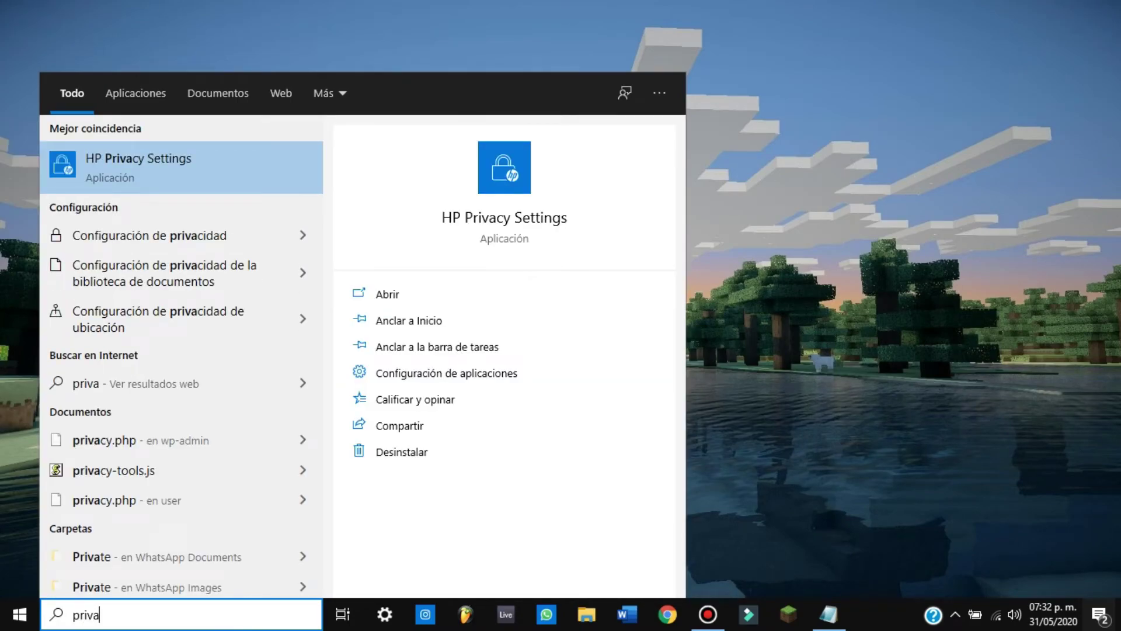
{"action": "key", "text": "Down"}
{"action": "key", "text": "Down"}
{"action": "key", "text": "Return"}
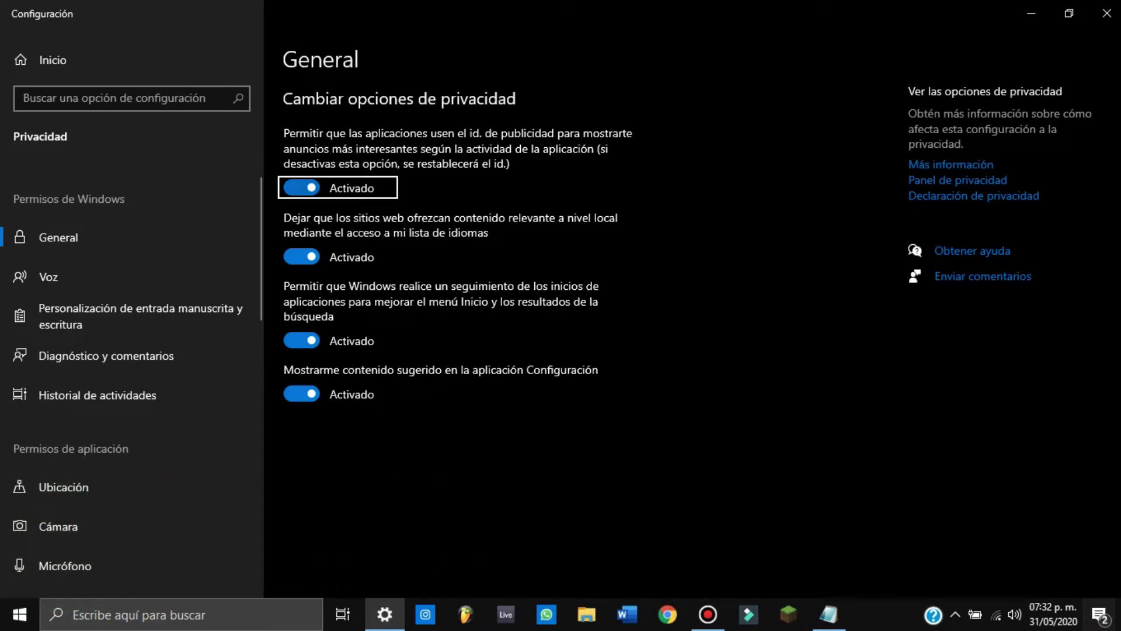
Step: Turn off all four general privacy options: advertising ID, language-based website content, app launch tracking and suggested content in Configuración
{"action": "key", "text": "space"}
{"action": "key", "text": "space"}
{"action": "key", "text": "Tab"}
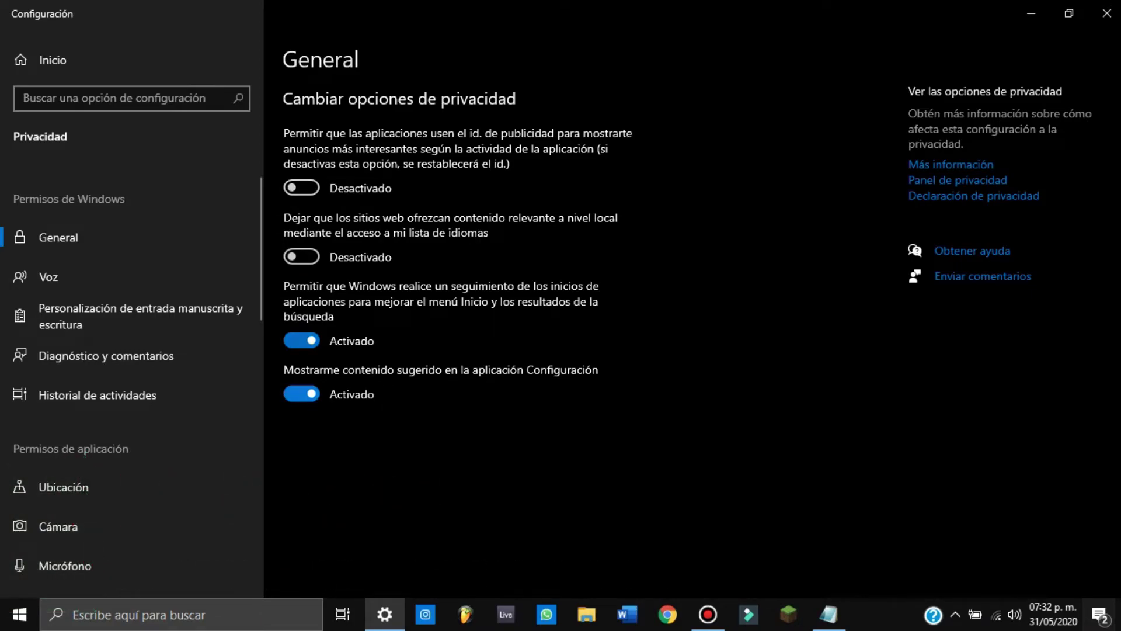
{"action": "key", "text": "space"}
{"action": "key", "text": "Tab"}
{"action": "key", "text": "space"}
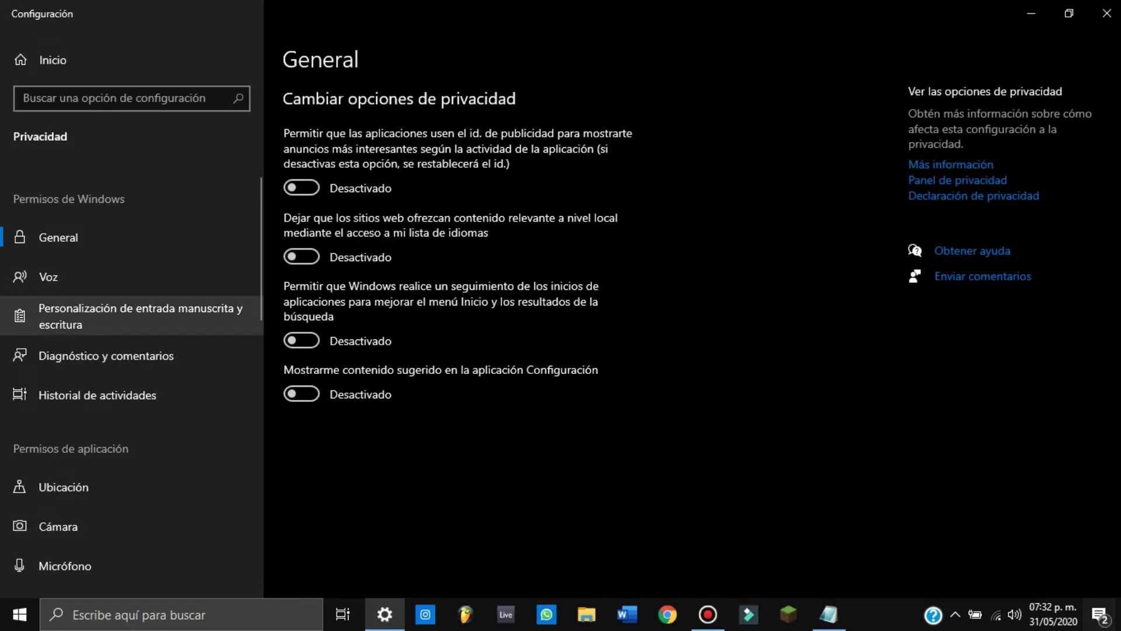
Step: Turn off Experiencias personalizadas under Diagnóstico y comentarios and the personal dictionary option under Personalización de entrada manuscrita y escritura
{"action": "left_click", "coordinate": [105, 356]}
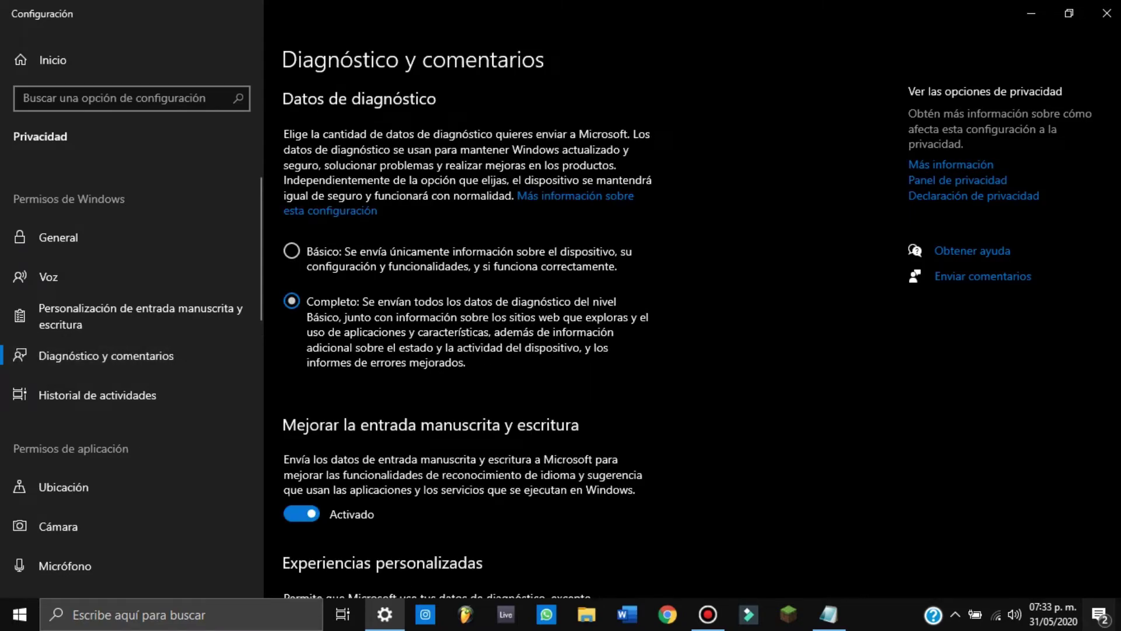
{"action": "scroll", "coordinate": [689, 339], "scroll_direction": "down", "scroll_amount": 3}
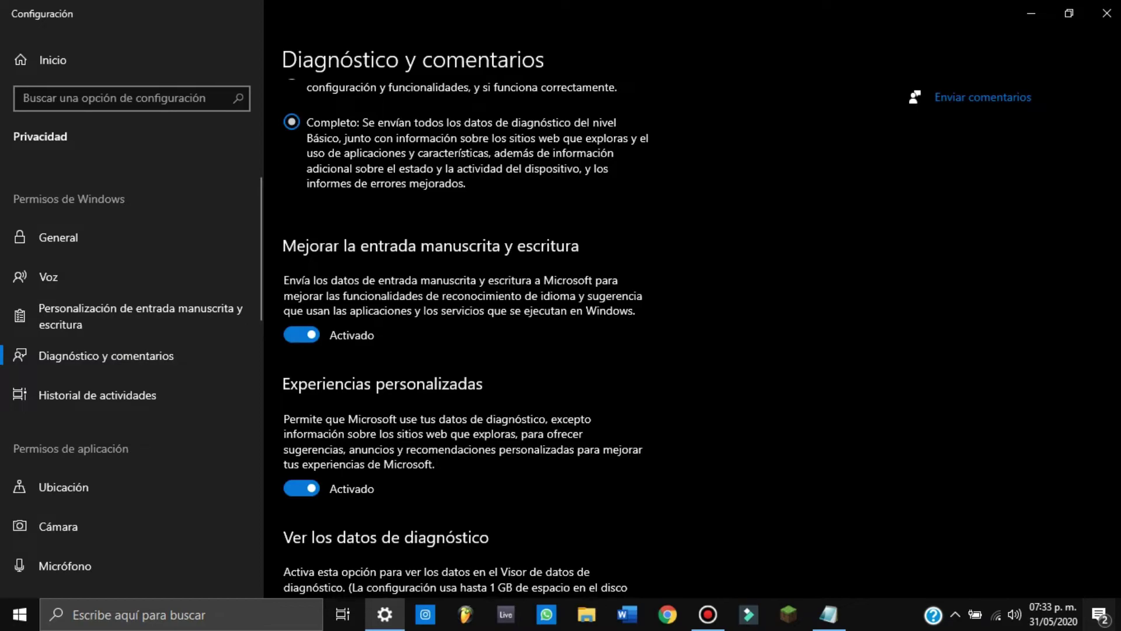
{"action": "scroll", "coordinate": [461, 338], "scroll_direction": "down", "scroll_amount": 6}
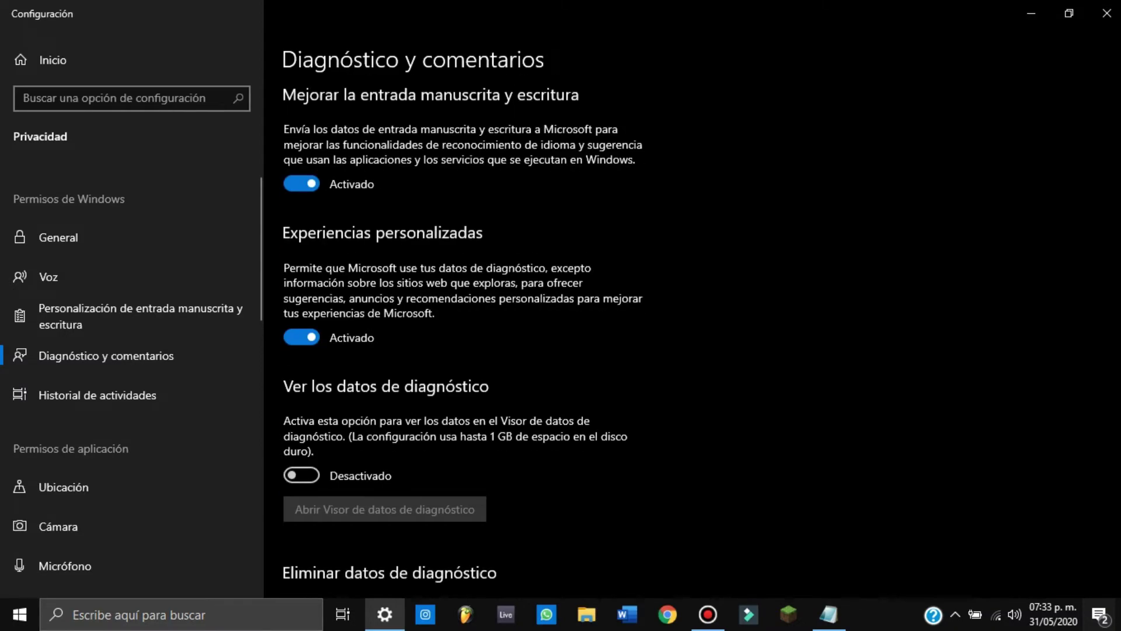
{"action": "scroll", "coordinate": [461, 339], "scroll_direction": "up", "scroll_amount": 7}
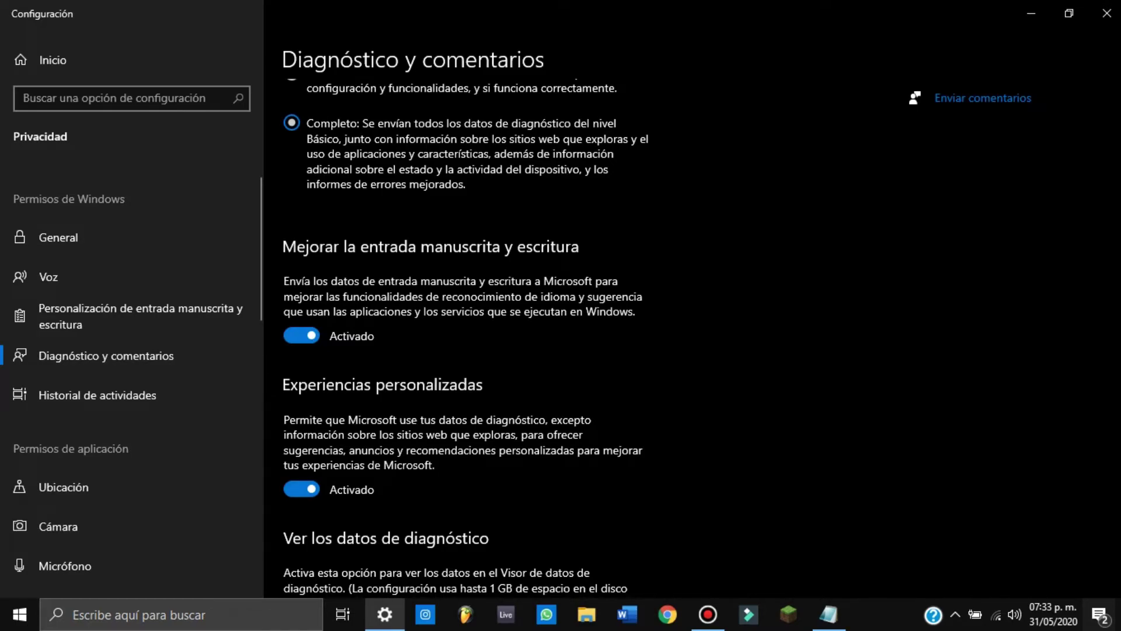
{"action": "left_click", "coordinate": [301, 489]}
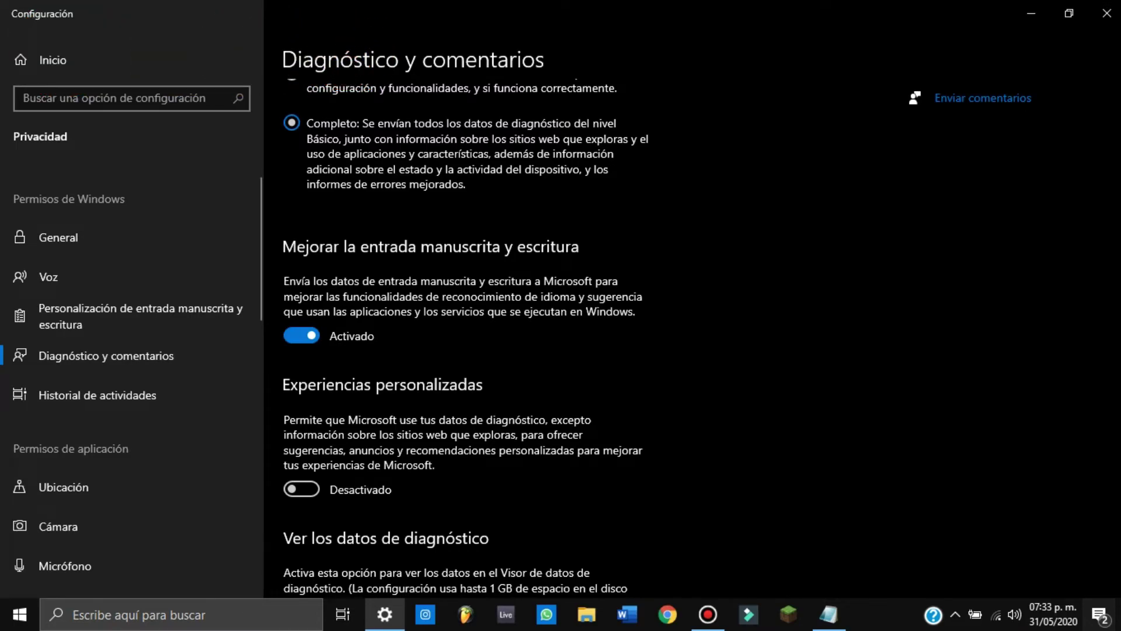
{"action": "scroll", "coordinate": [657, 338], "scroll_direction": "up", "scroll_amount": 3}
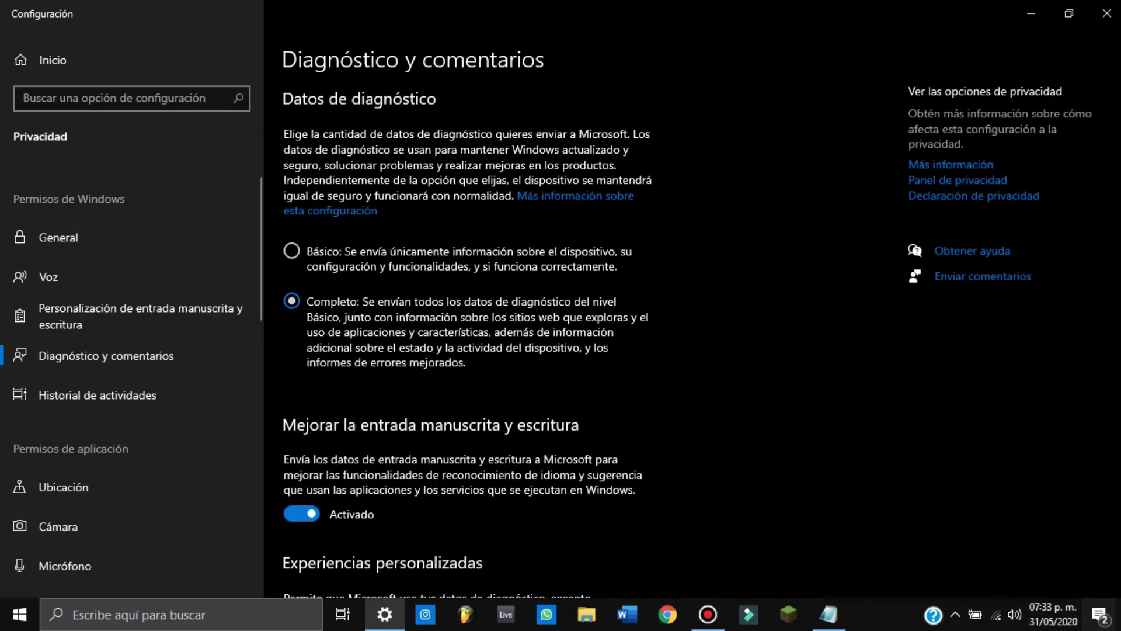
{"action": "left_click", "coordinate": [140, 316]}
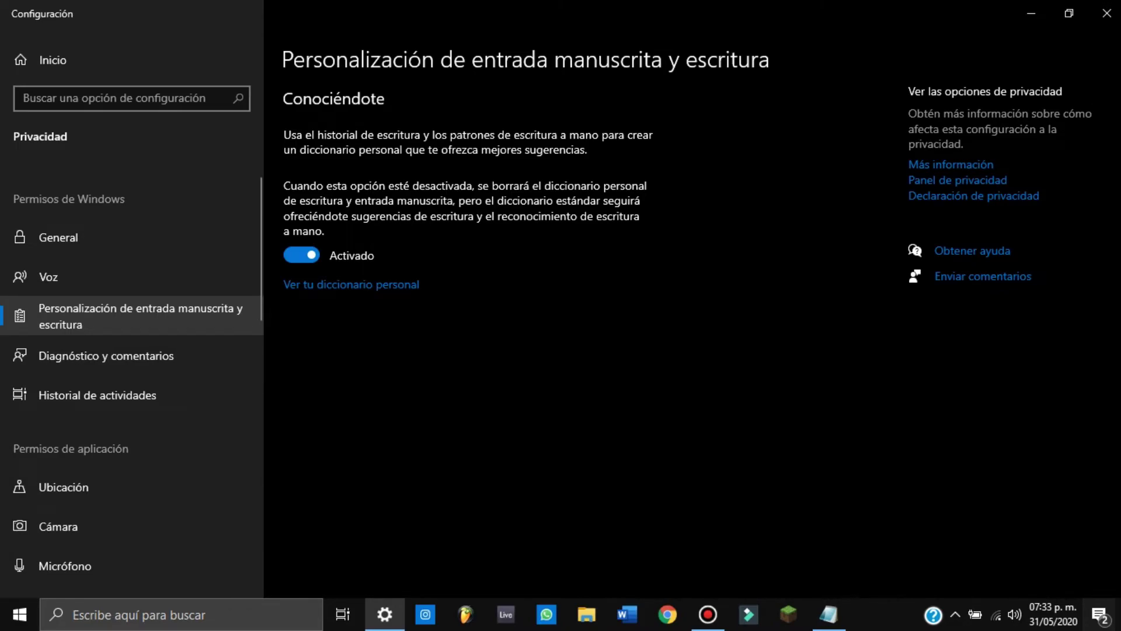
{"action": "left_click", "coordinate": [302, 255]}
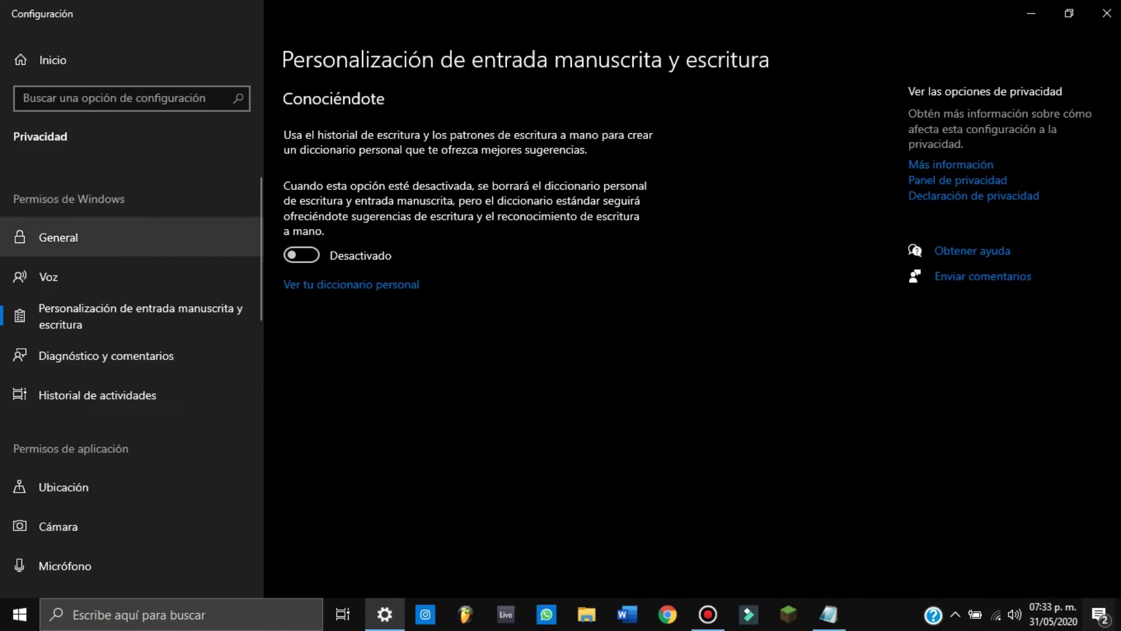
Step: Turn off exact location access for Skype and Visor 3D, and check the other apps in the Ubicación permissions
{"action": "left_click", "coordinate": [63, 487]}
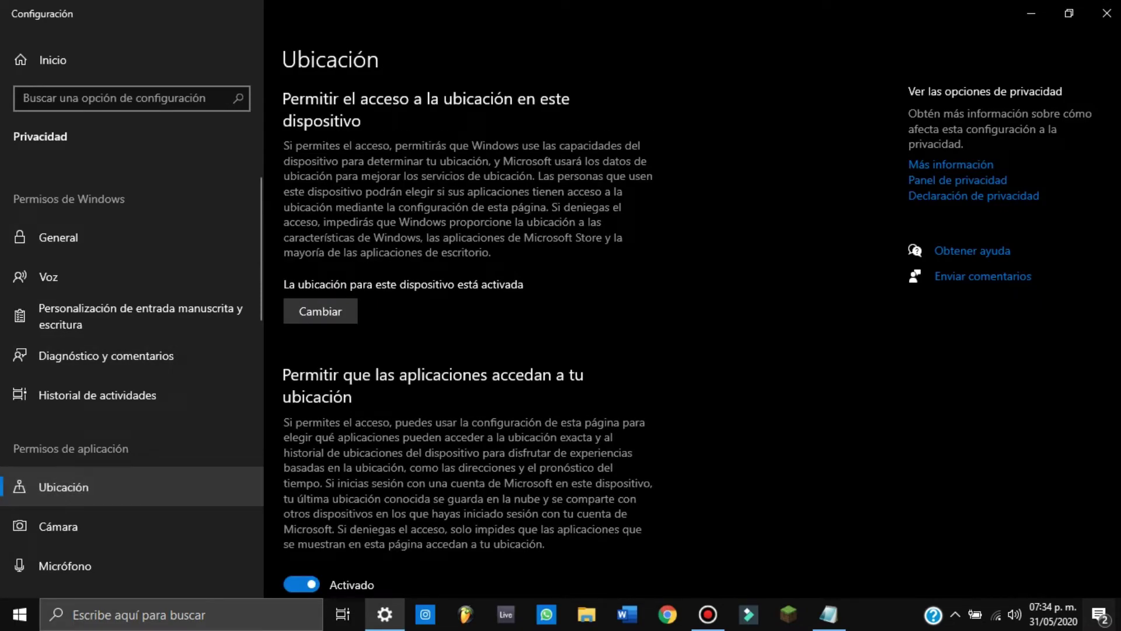
{"action": "scroll", "coordinate": [465, 335], "scroll_direction": "down", "scroll_amount": 12}
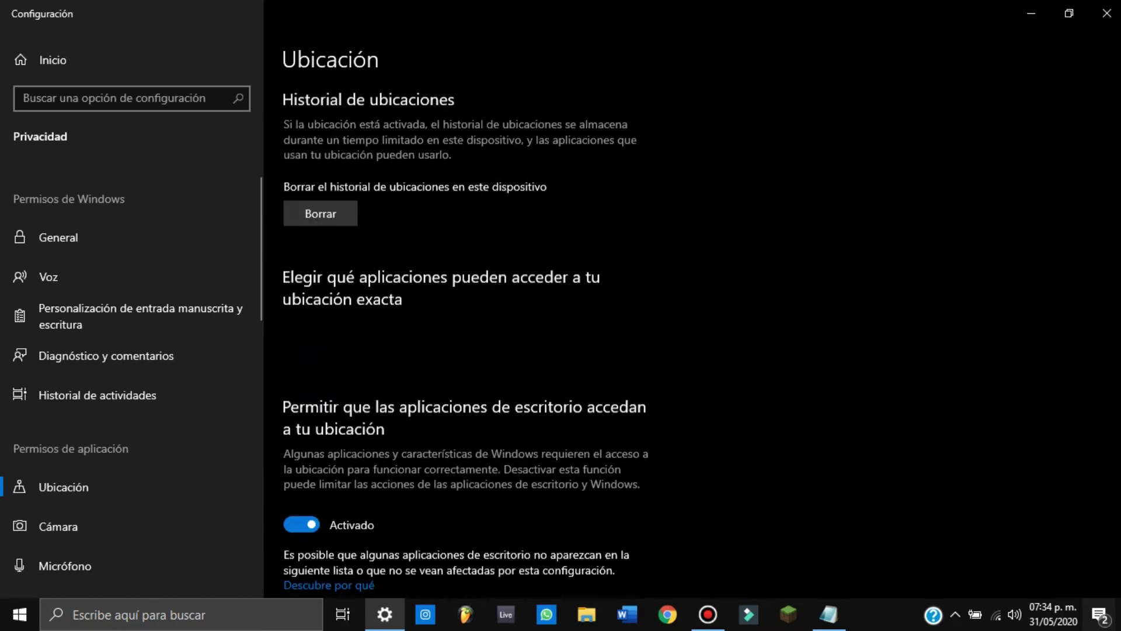
{"action": "scroll", "coordinate": [465, 335], "scroll_direction": "up", "scroll_amount": 10}
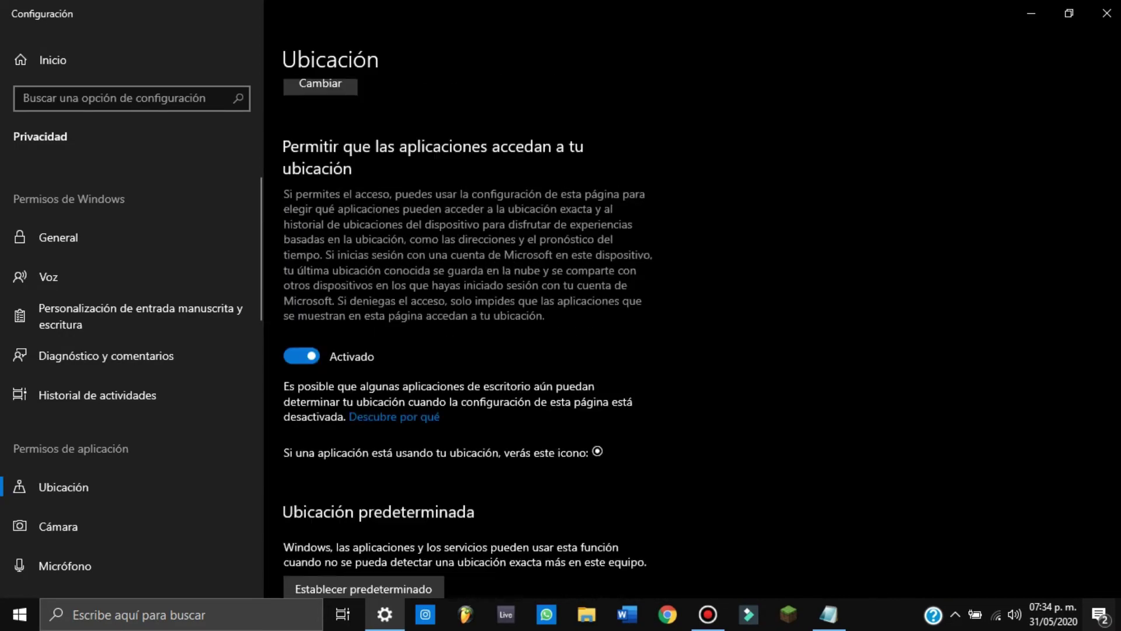
{"action": "scroll", "coordinate": [465, 335], "scroll_direction": "down", "scroll_amount": 8}
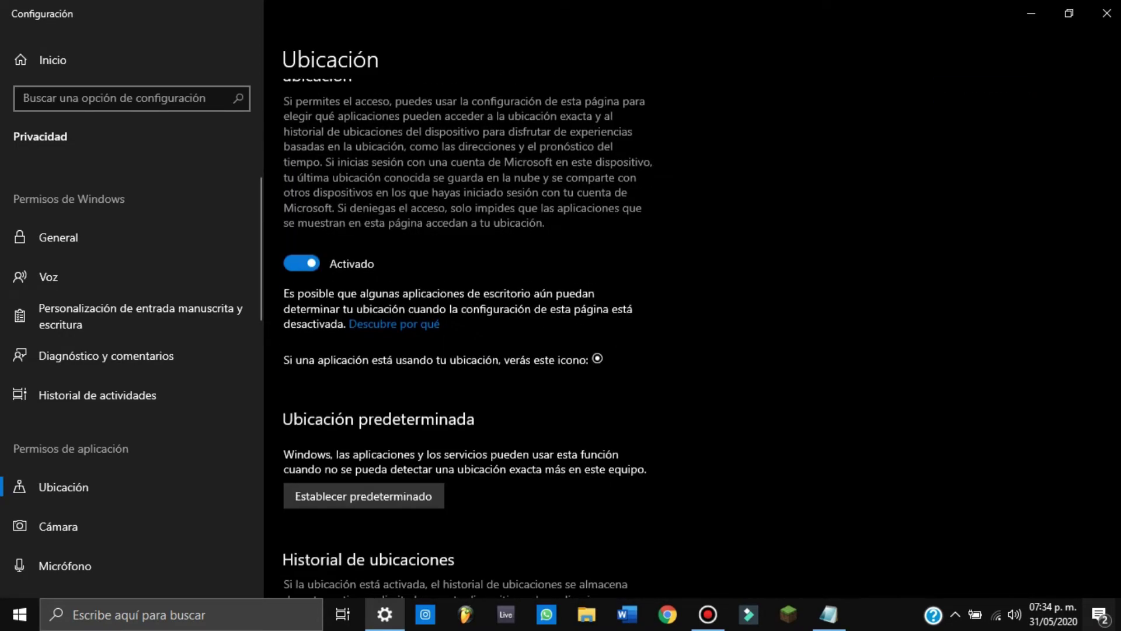
{"action": "scroll", "coordinate": [465, 334], "scroll_direction": "down", "scroll_amount": 1}
{"action": "scroll", "coordinate": [465, 334], "scroll_direction": "up", "scroll_amount": 1}
{"action": "scroll", "coordinate": [465, 335], "scroll_direction": "down", "scroll_amount": 4}
{"action": "scroll", "coordinate": [465, 335], "scroll_direction": "down", "scroll_amount": 3}
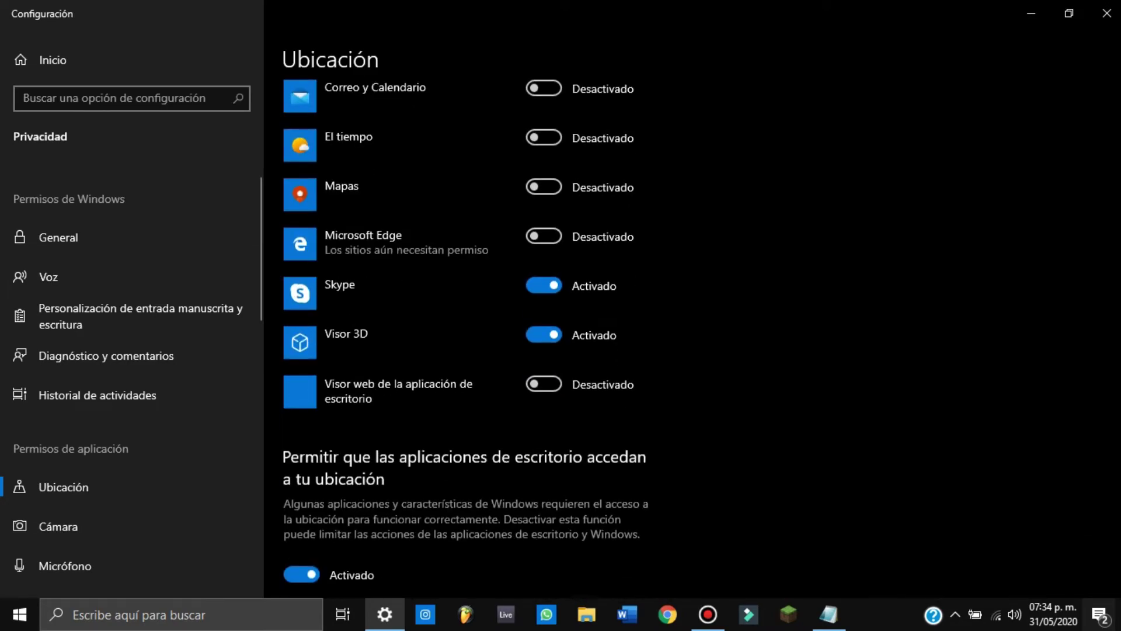
{"action": "left_click", "coordinate": [544, 285]}
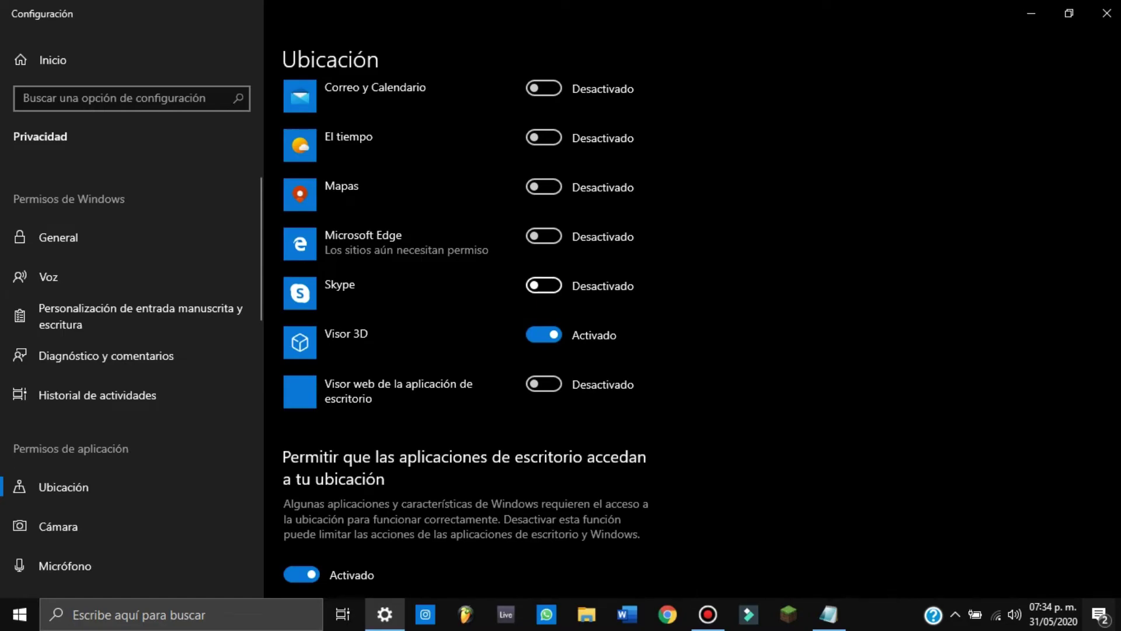
{"action": "left_click", "coordinate": [544, 334]}
{"action": "scroll", "coordinate": [543, 334], "scroll_direction": "up", "scroll_amount": 5}
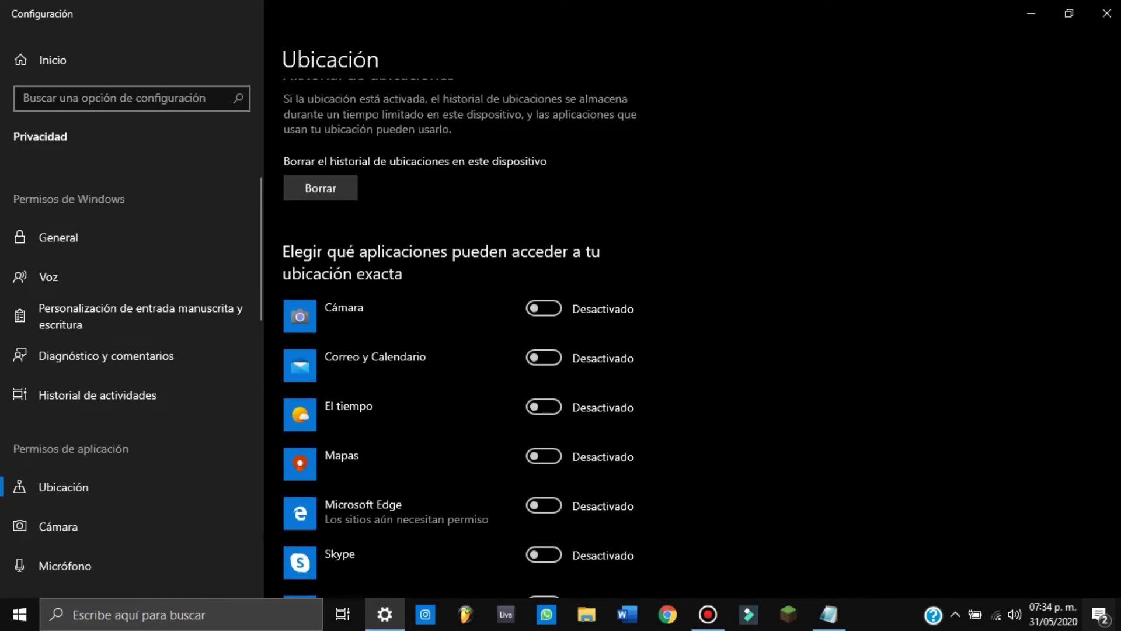
{"action": "scroll", "coordinate": [465, 334], "scroll_direction": "down", "scroll_amount": 6}
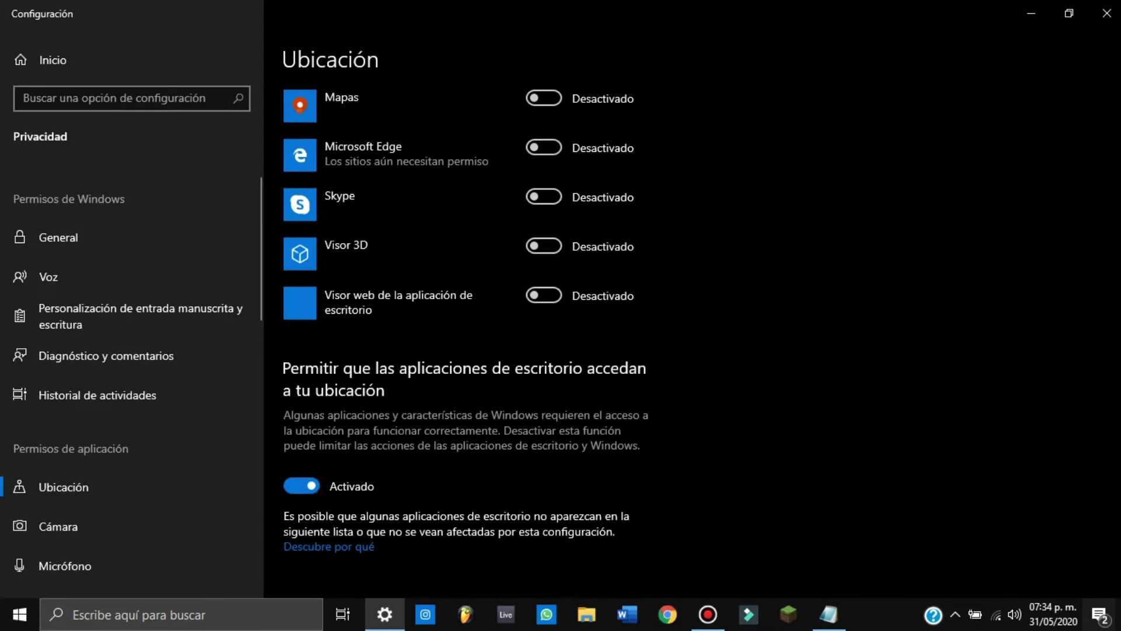
{"action": "scroll", "coordinate": [465, 334], "scroll_direction": "up", "scroll_amount": 3}
{"action": "scroll", "coordinate": [117, 275], "scroll_direction": "down", "scroll_amount": 4}
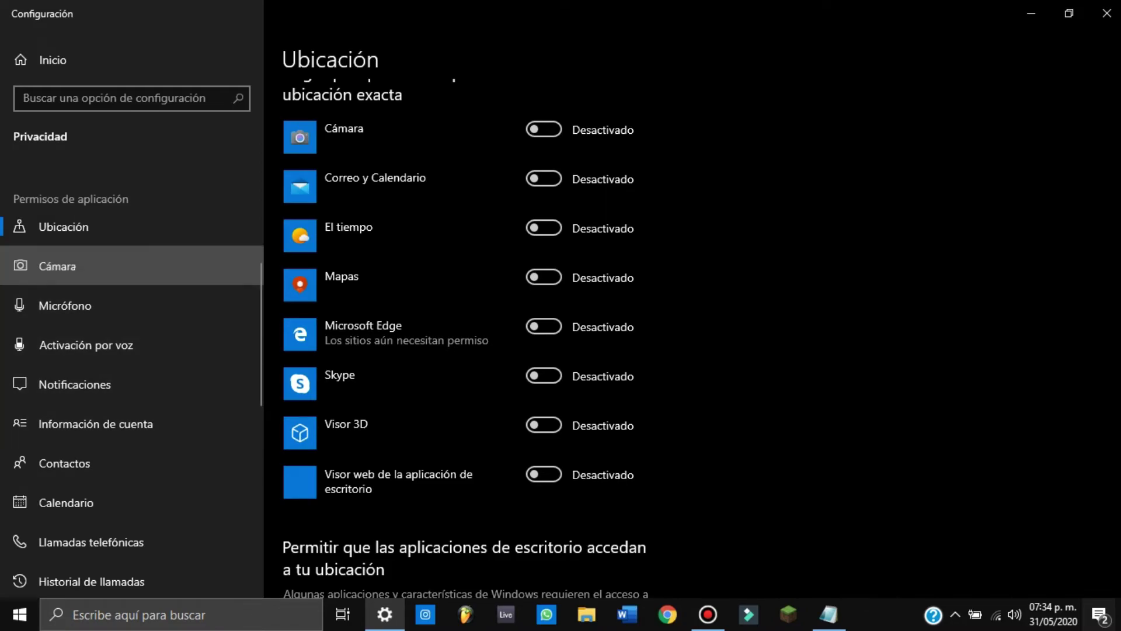
Step: Look through the Cámara, Micrófono and Activación por voz permission pages, and close Configuración
{"action": "left_click", "coordinate": [57, 265]}
{"action": "left_click", "coordinate": [64, 305]}
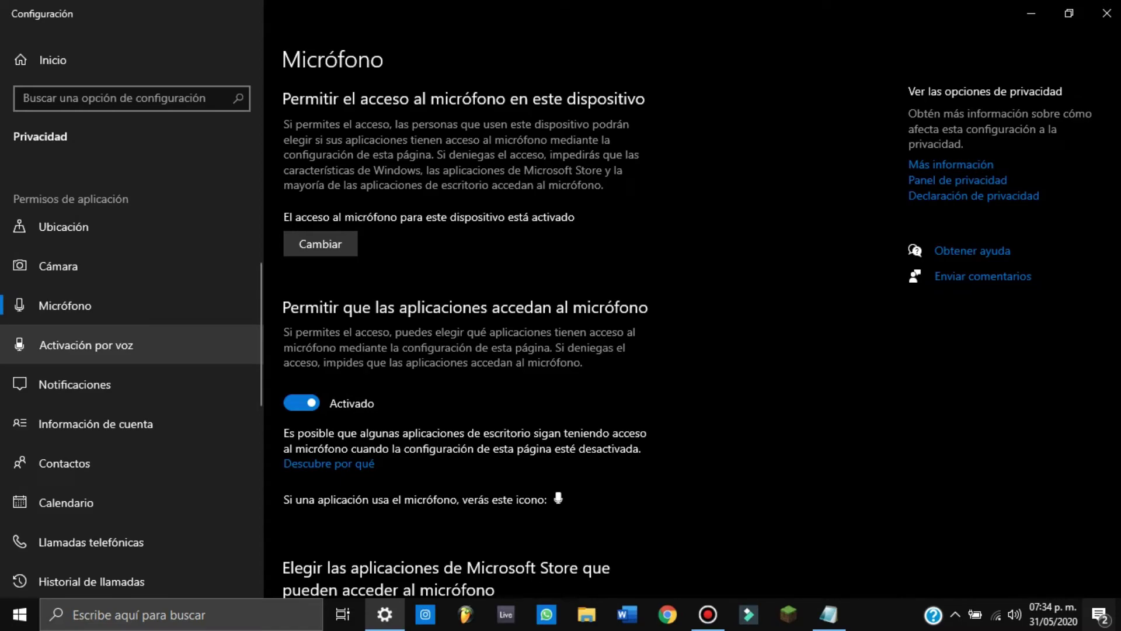
{"action": "left_click", "coordinate": [86, 345]}
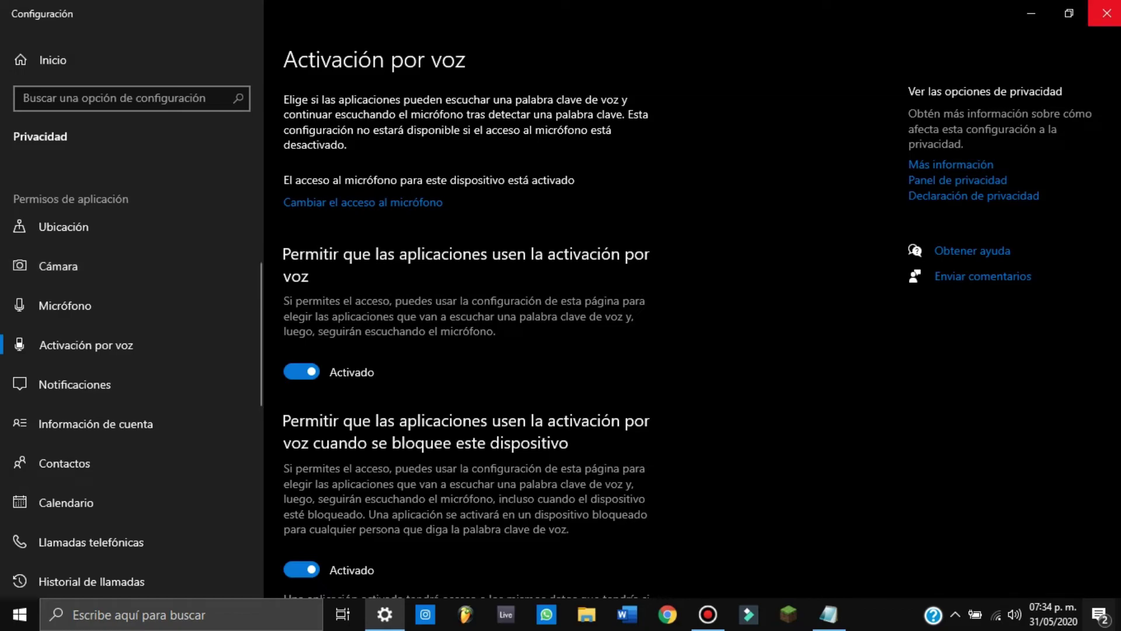
{"action": "left_click", "coordinate": [1106, 13]}
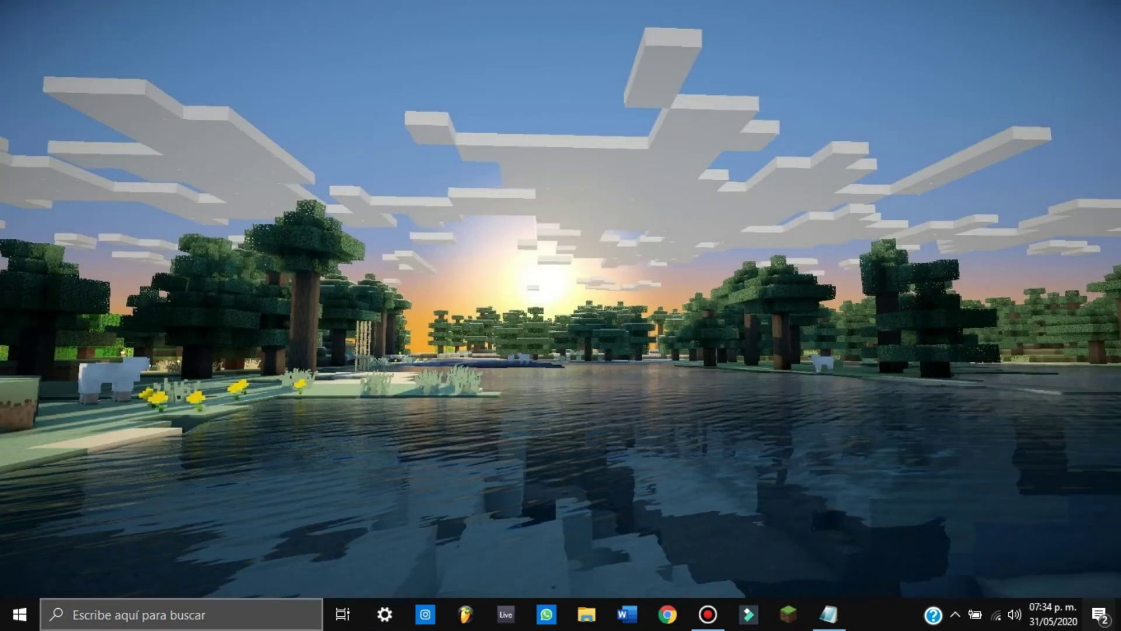
Step: Search Windows for "visor de", open Visor de eventos and maximize its window
{"action": "key", "text": "super+s"}
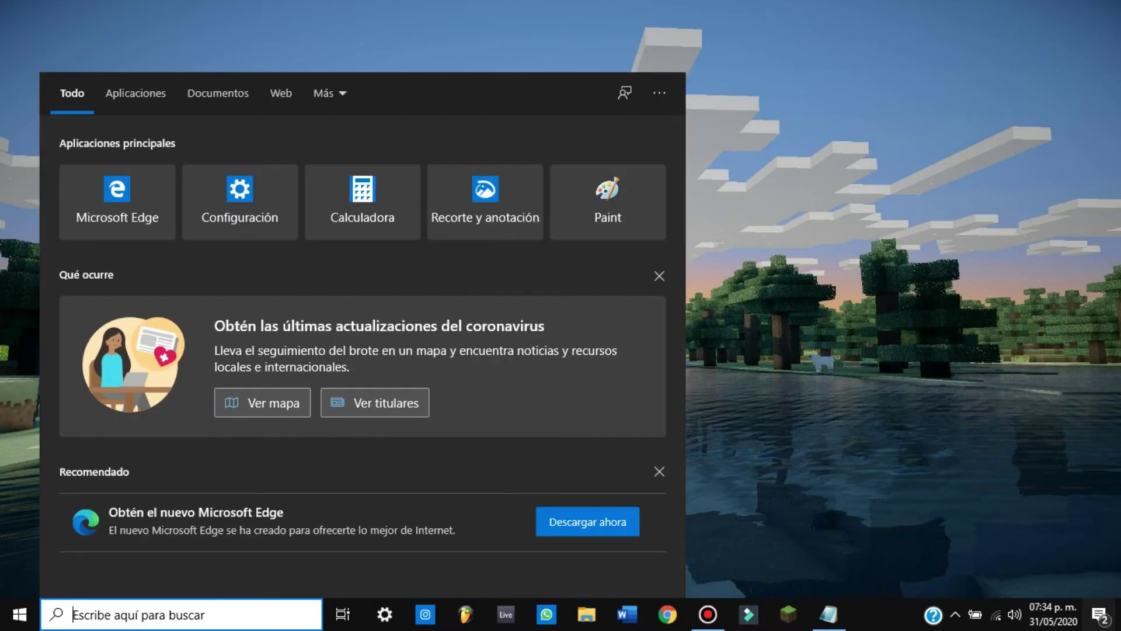
{"action": "type", "text": "visor"}
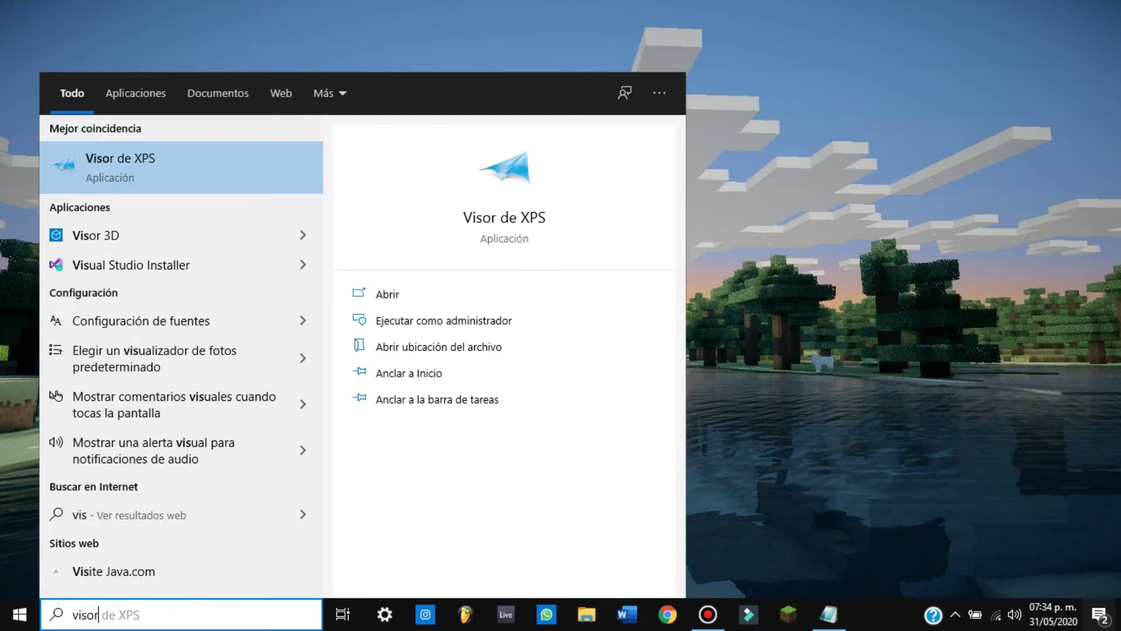
{"action": "type", "text": " de"}
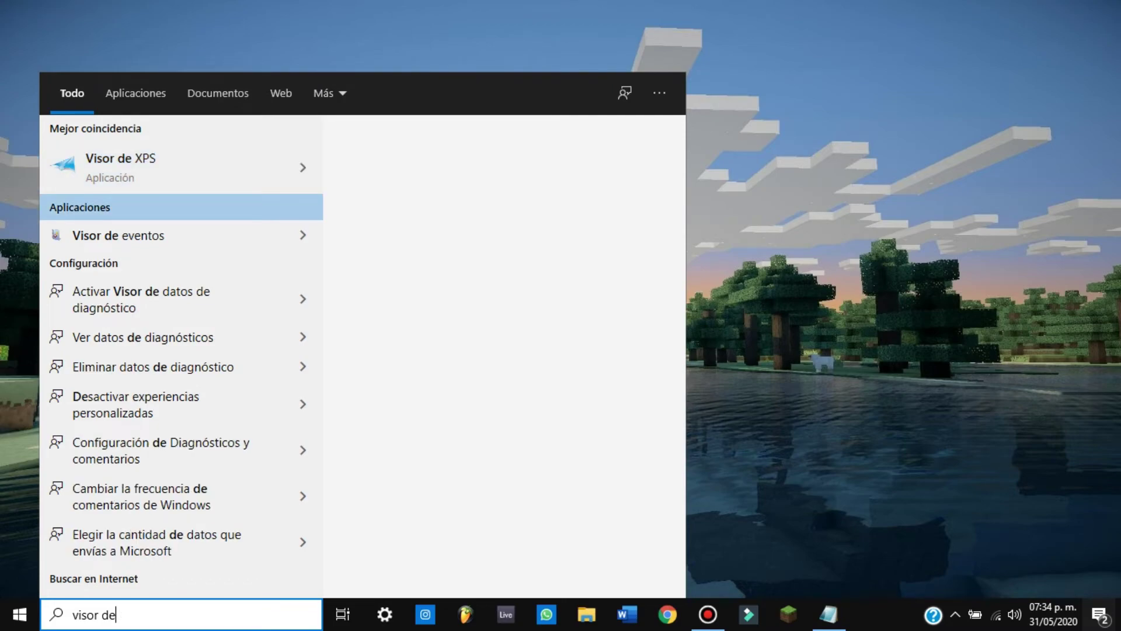
{"action": "key", "text": "Down"}
{"action": "key", "text": "Return"}
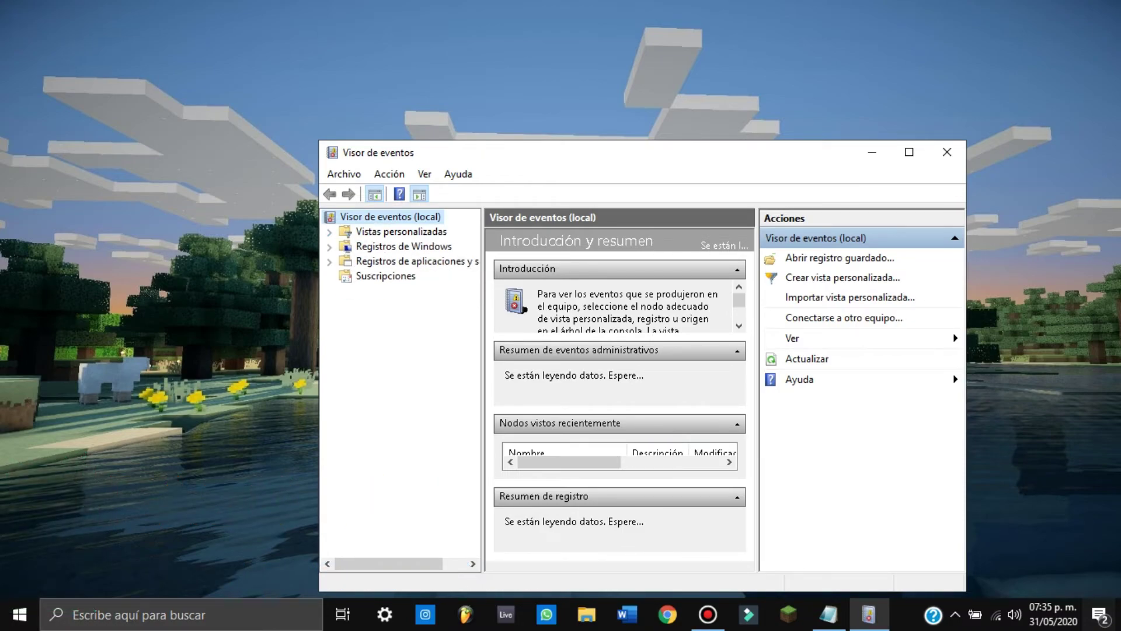
{"action": "left_click", "coordinate": [909, 151]}
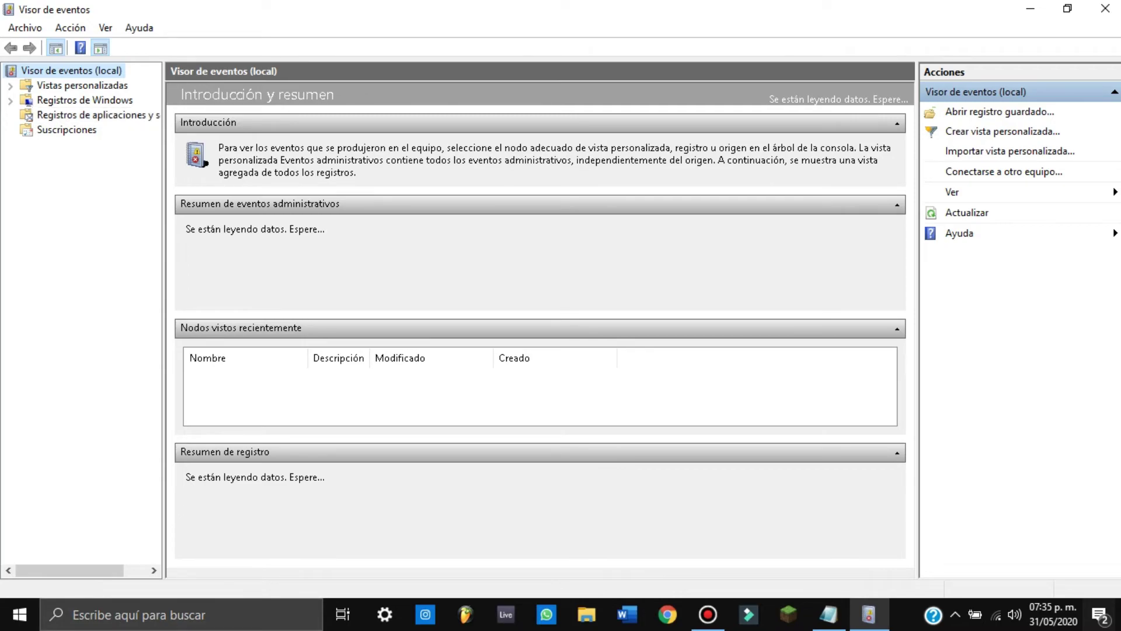
Step: Expand Registros de Windows in the console tree and display its overview of logs
{"action": "left_click", "coordinate": [10, 100]}
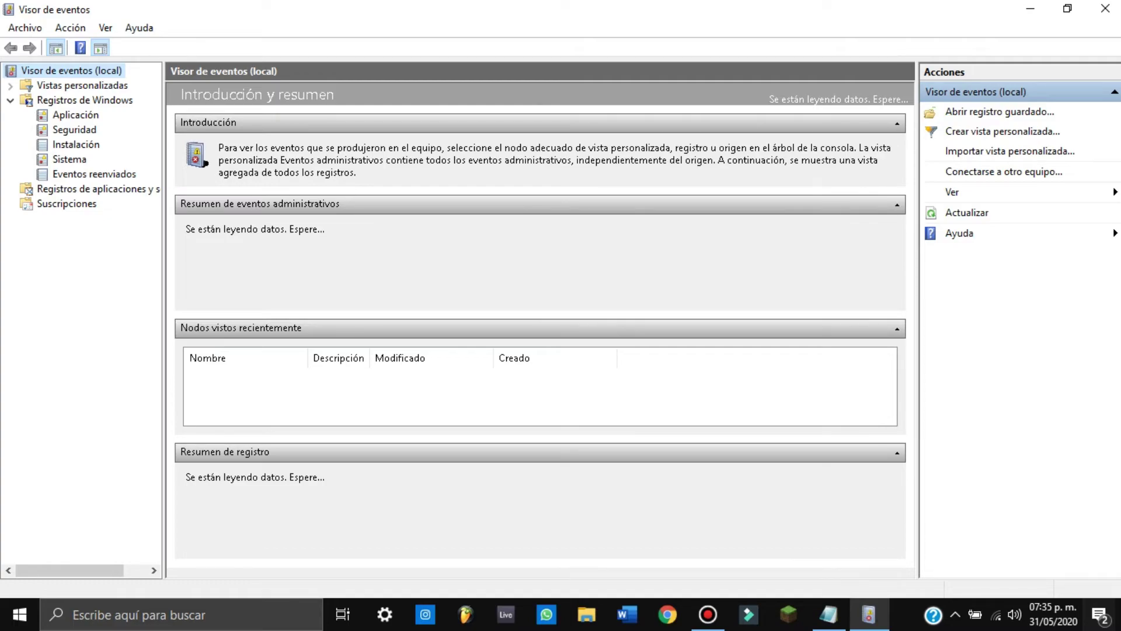
{"action": "left_click", "coordinate": [75, 115]}
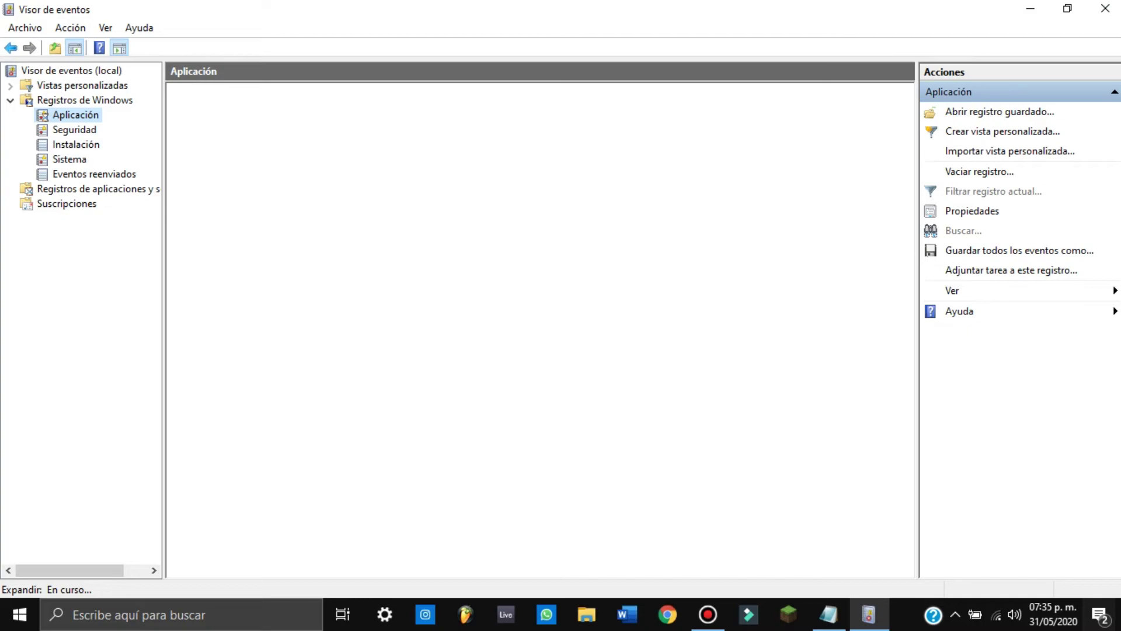
{"action": "left_click", "coordinate": [85, 100]}
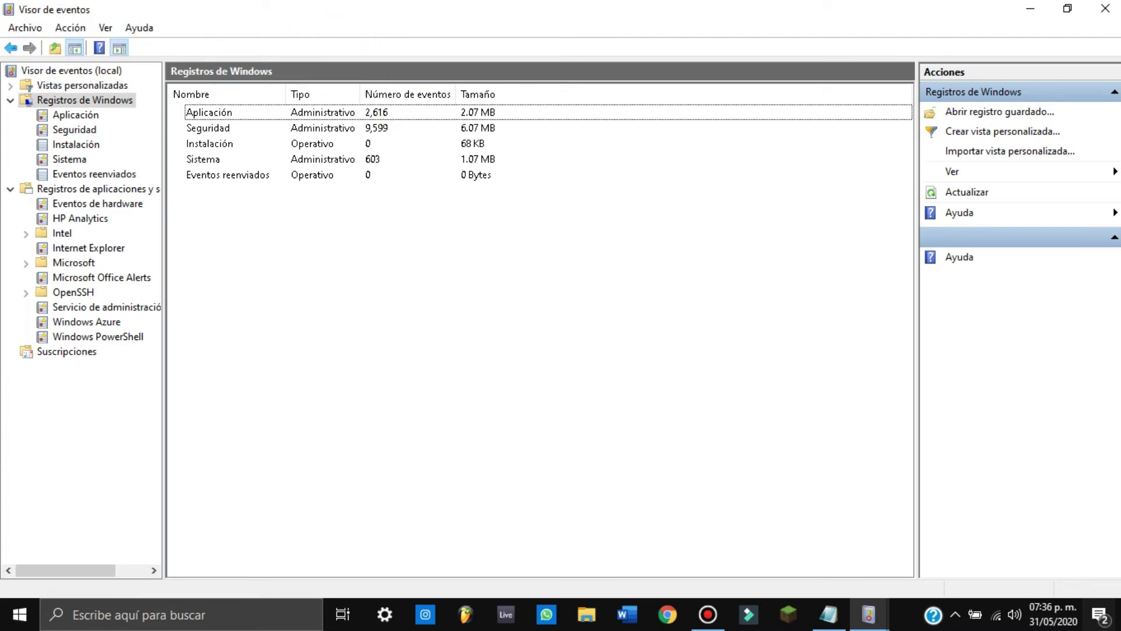
Step: Clear the Aplicación log and refresh the Registros de Windows list
{"action": "right_click", "coordinate": [81, 115]}
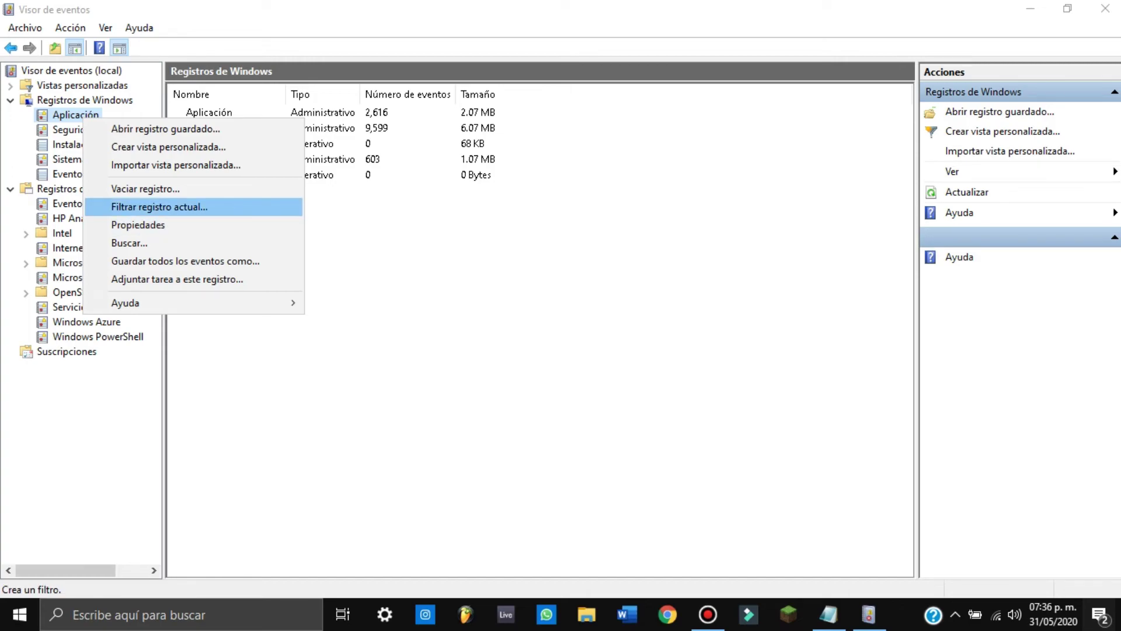
{"action": "left_click", "coordinate": [145, 188]}
{"action": "left_click", "coordinate": [293, 133]}
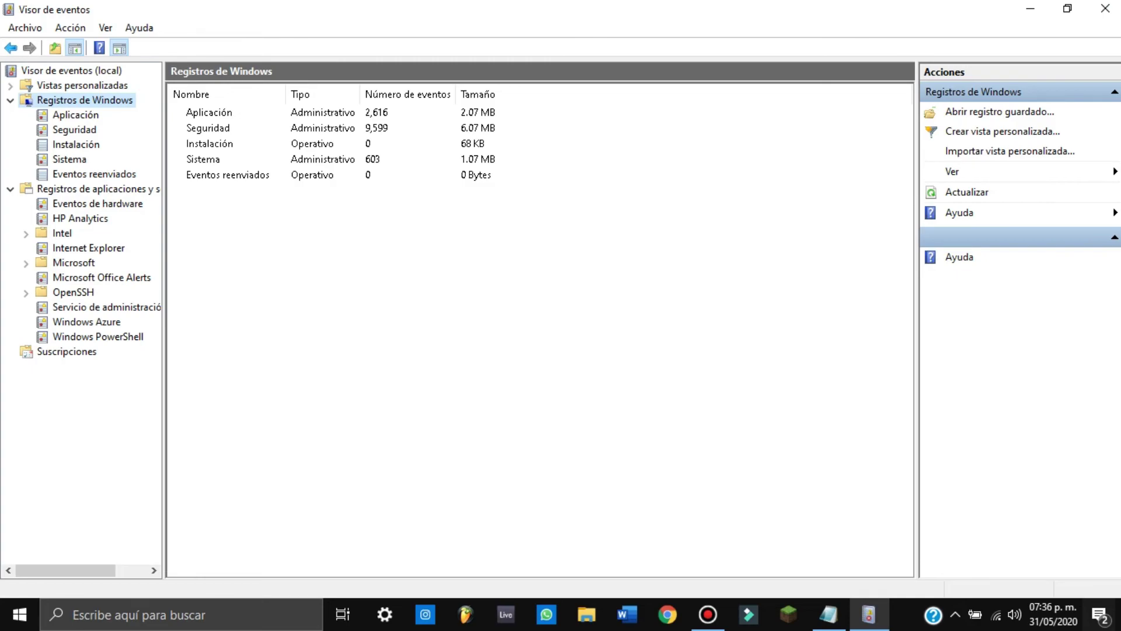
{"action": "right_click", "coordinate": [378, 248]}
{"action": "left_click", "coordinate": [427, 259]}
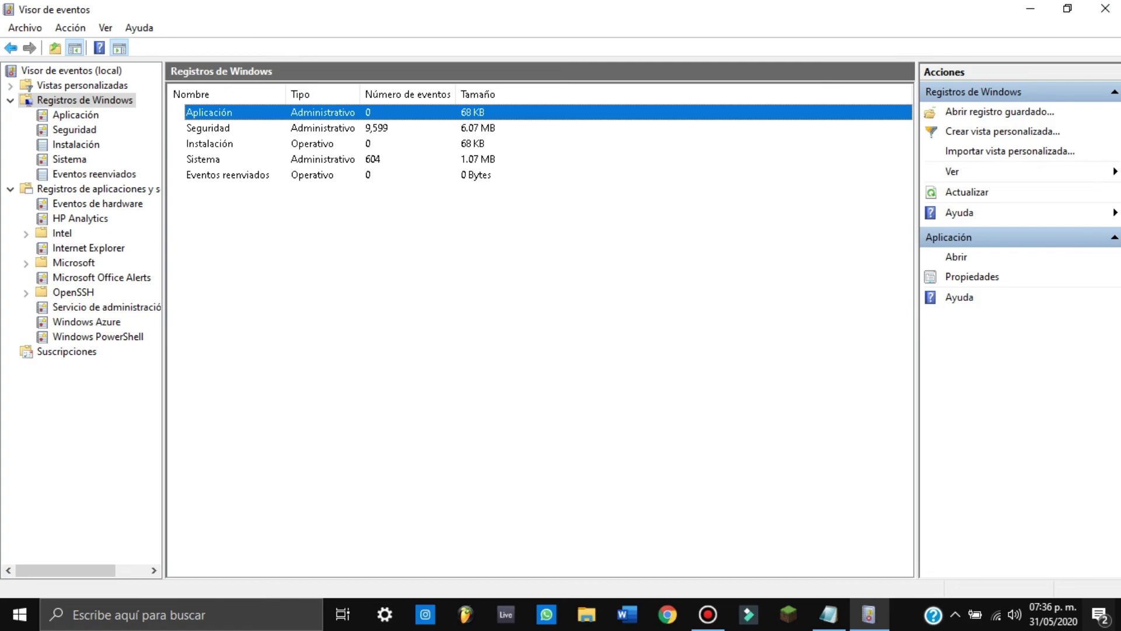
Step: Clear the Seguridad log and refresh the Registros de Windows list
{"action": "right_click", "coordinate": [78, 130]}
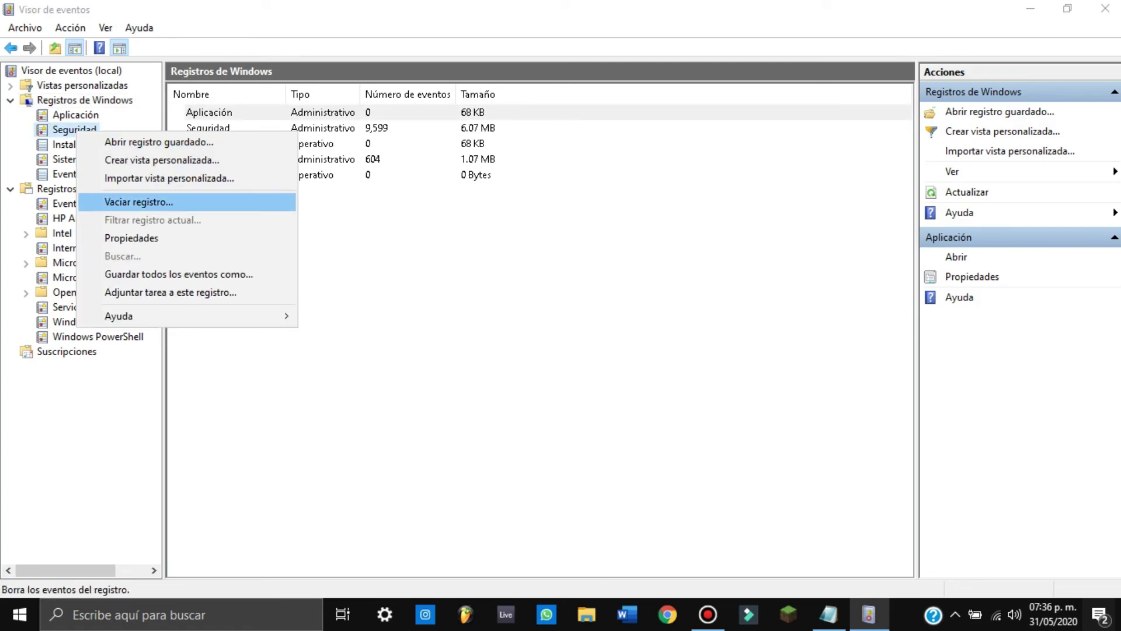
{"action": "left_click", "coordinate": [116, 202]}
{"action": "left_click", "coordinate": [314, 155]}
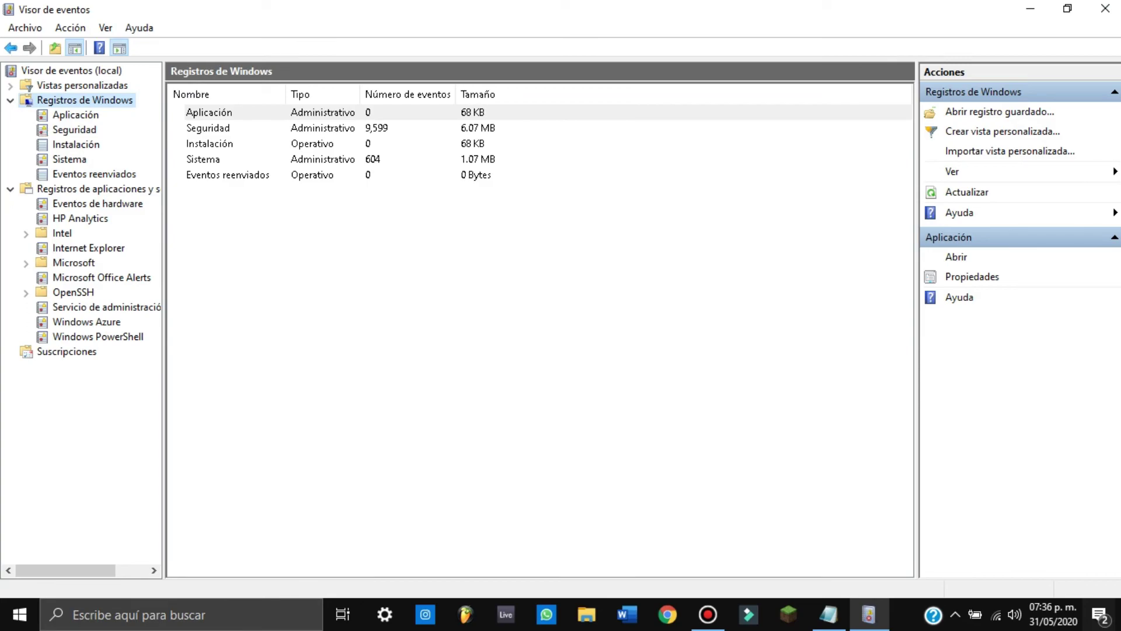
{"action": "right_click", "coordinate": [411, 238]}
{"action": "left_click", "coordinate": [461, 246]}
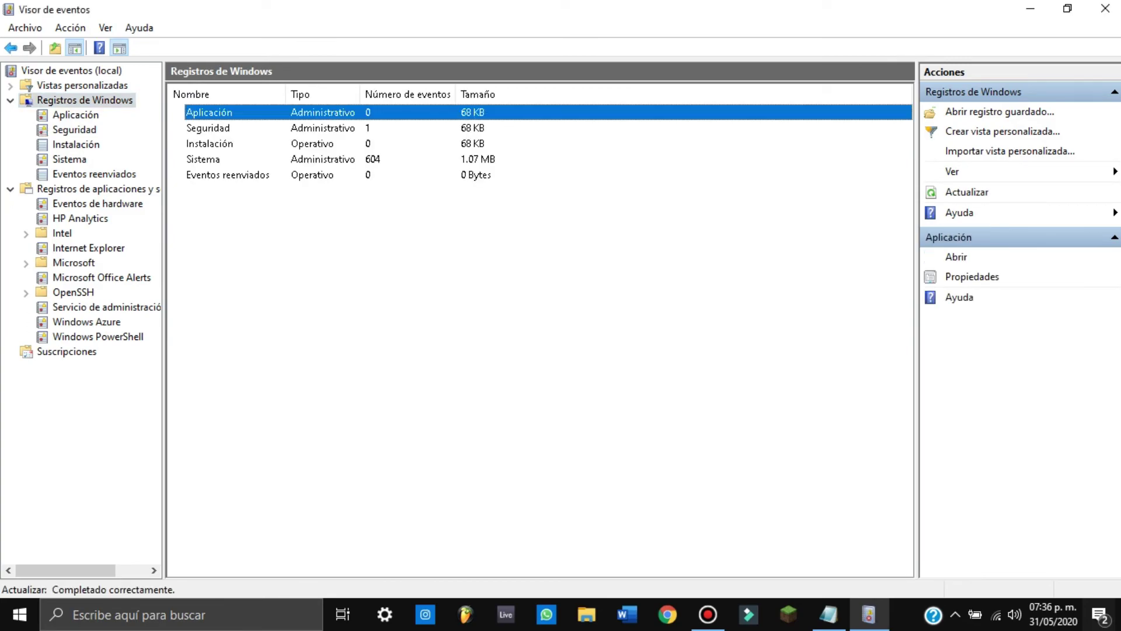
Step: Clear the Sistema log, refresh the log list and collapse the expanded log folders in the tree
{"action": "right_click", "coordinate": [82, 159]}
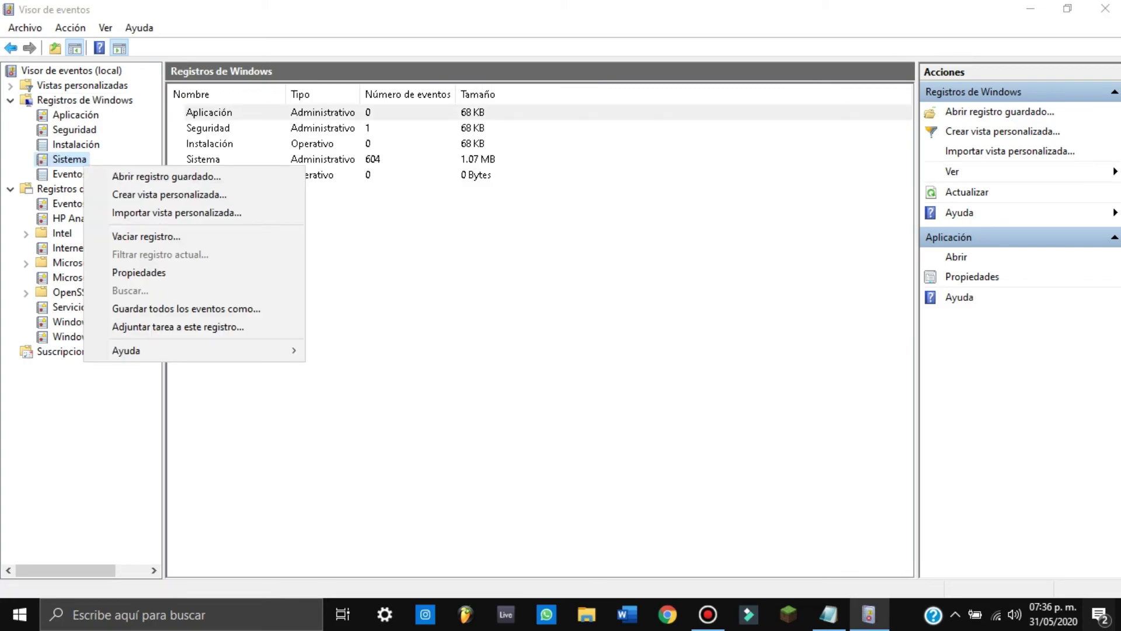
{"action": "left_click", "coordinate": [170, 234]}
{"action": "left_click", "coordinate": [335, 176]}
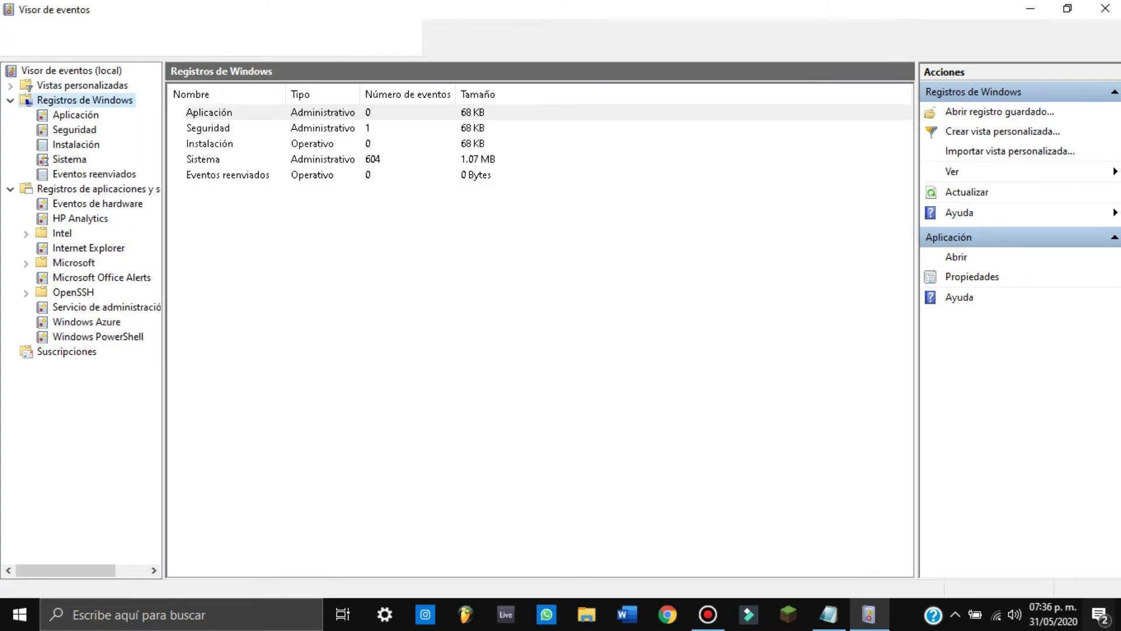
{"action": "right_click", "coordinate": [453, 240]}
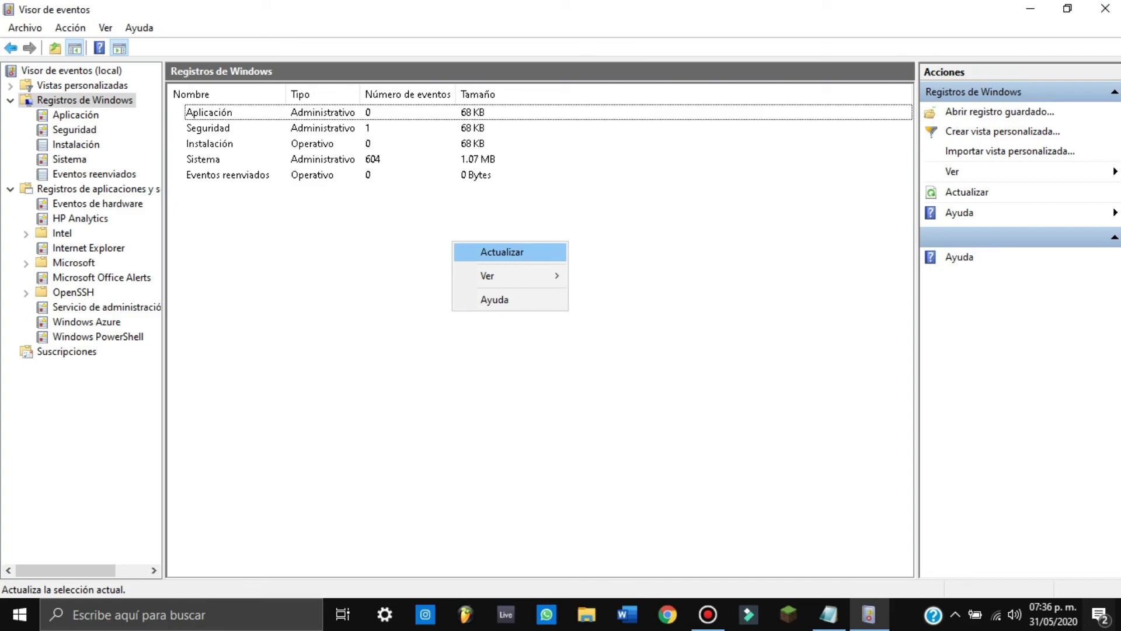
{"action": "left_click", "coordinate": [473, 250]}
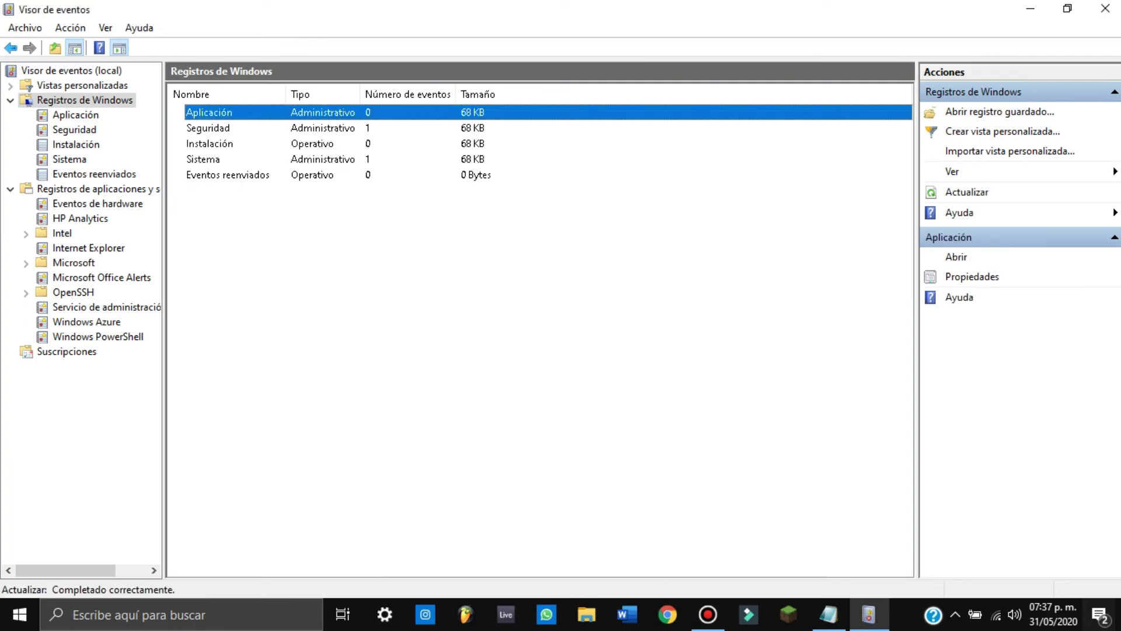
{"action": "left_click", "coordinate": [10, 189]}
{"action": "left_click", "coordinate": [10, 99]}
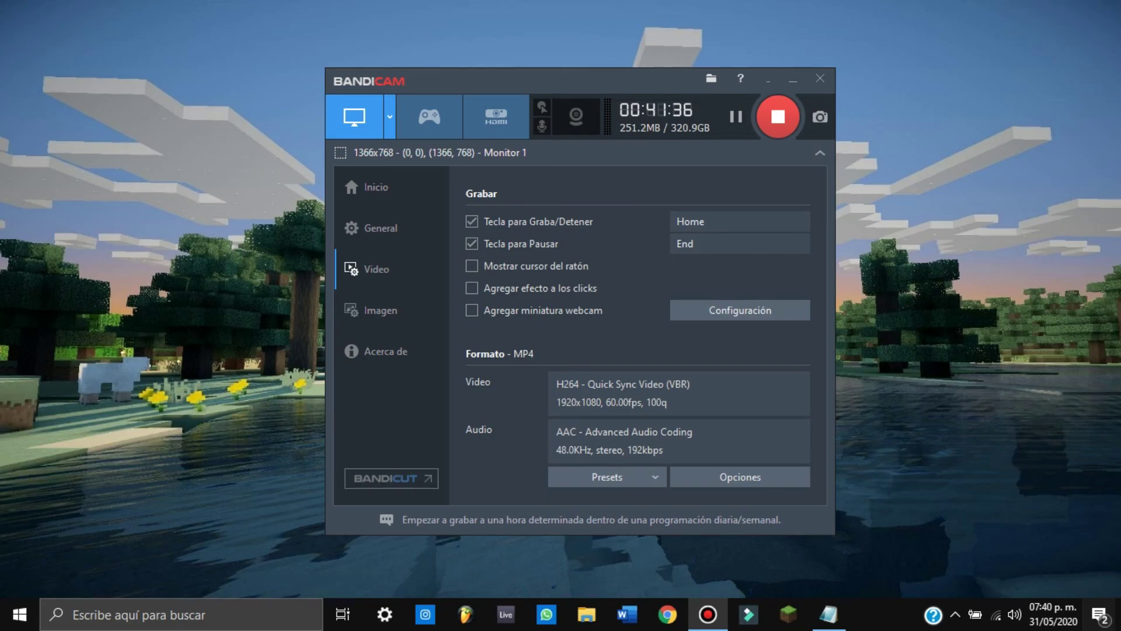
{"action": "left_click_drag", "start_coordinate": [526, 81], "coordinate": [473, 73]}
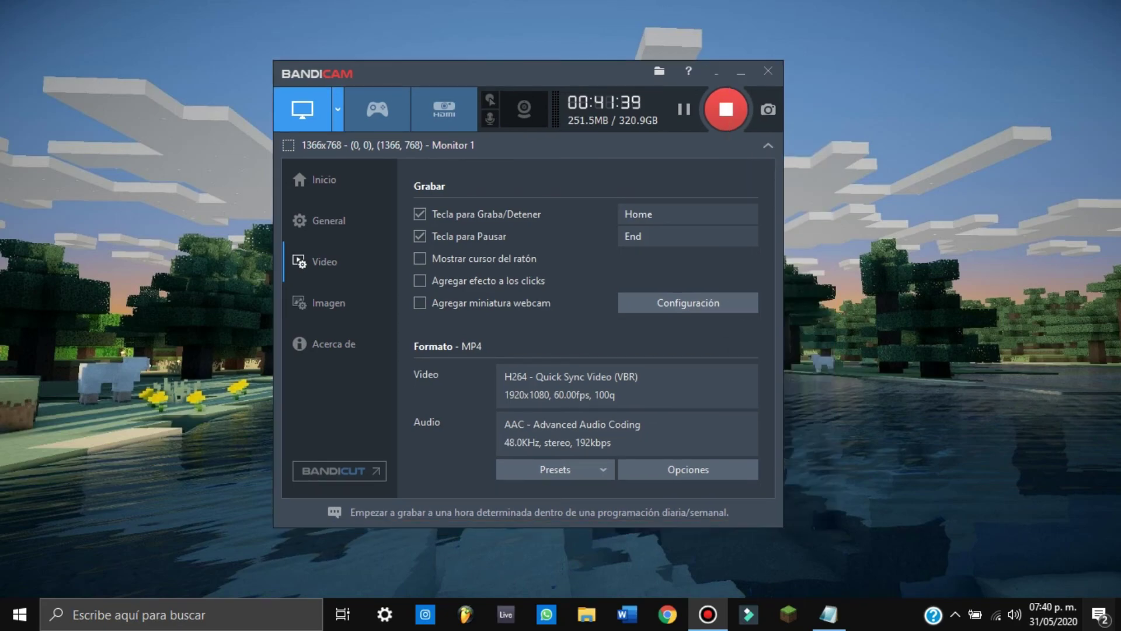